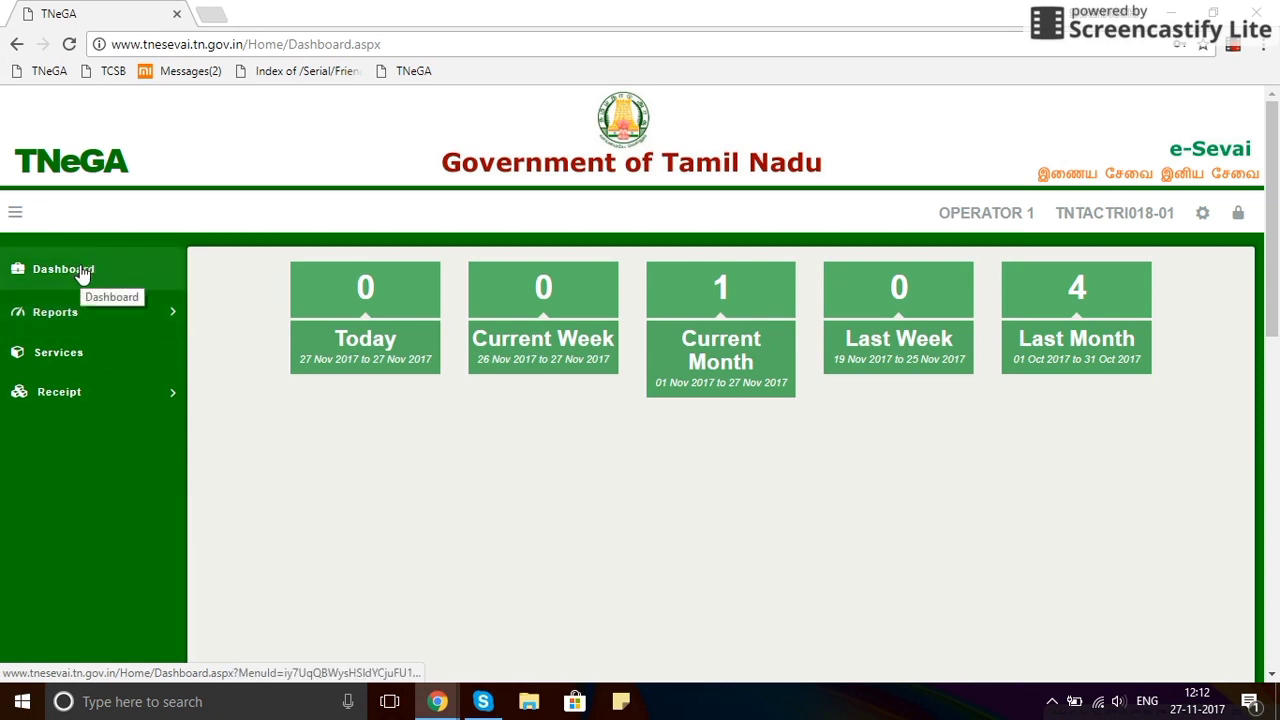
Open PDS-501 Apply For New Family Card from Civil Supplies services in a new tab.
{"action": "left_click", "coordinate": [78, 364]}
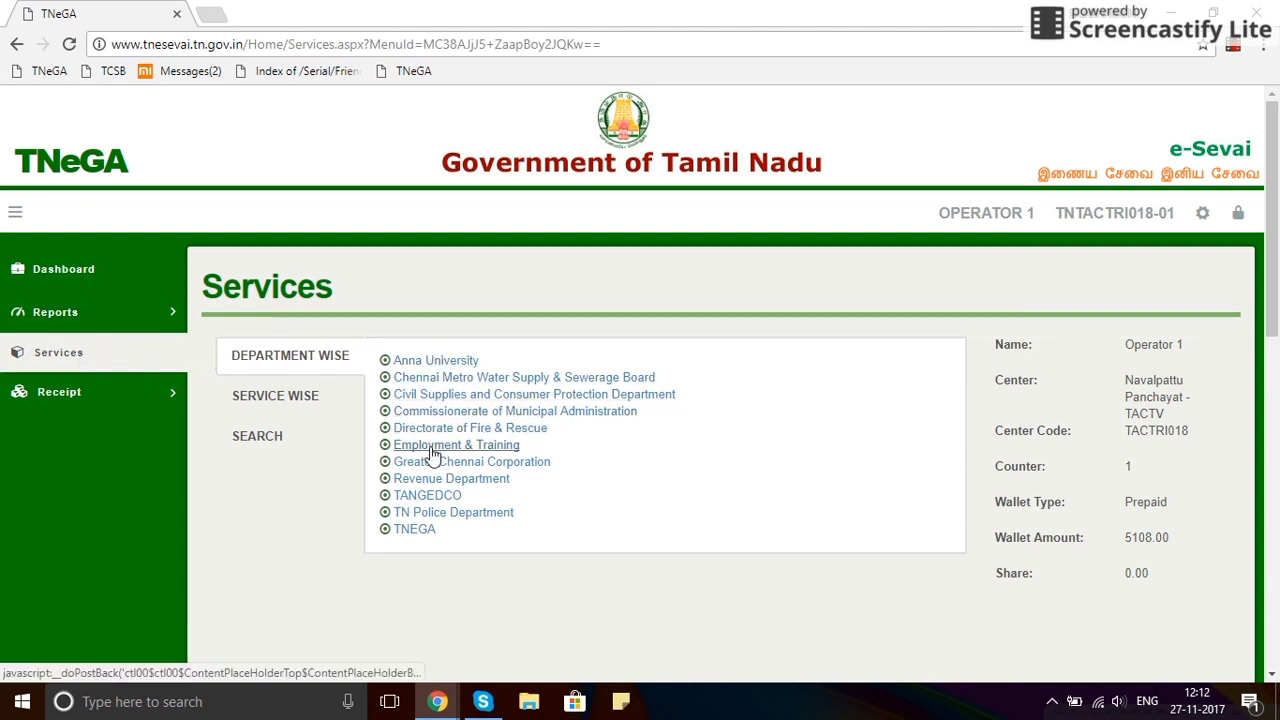
{"action": "left_click", "coordinate": [440, 396]}
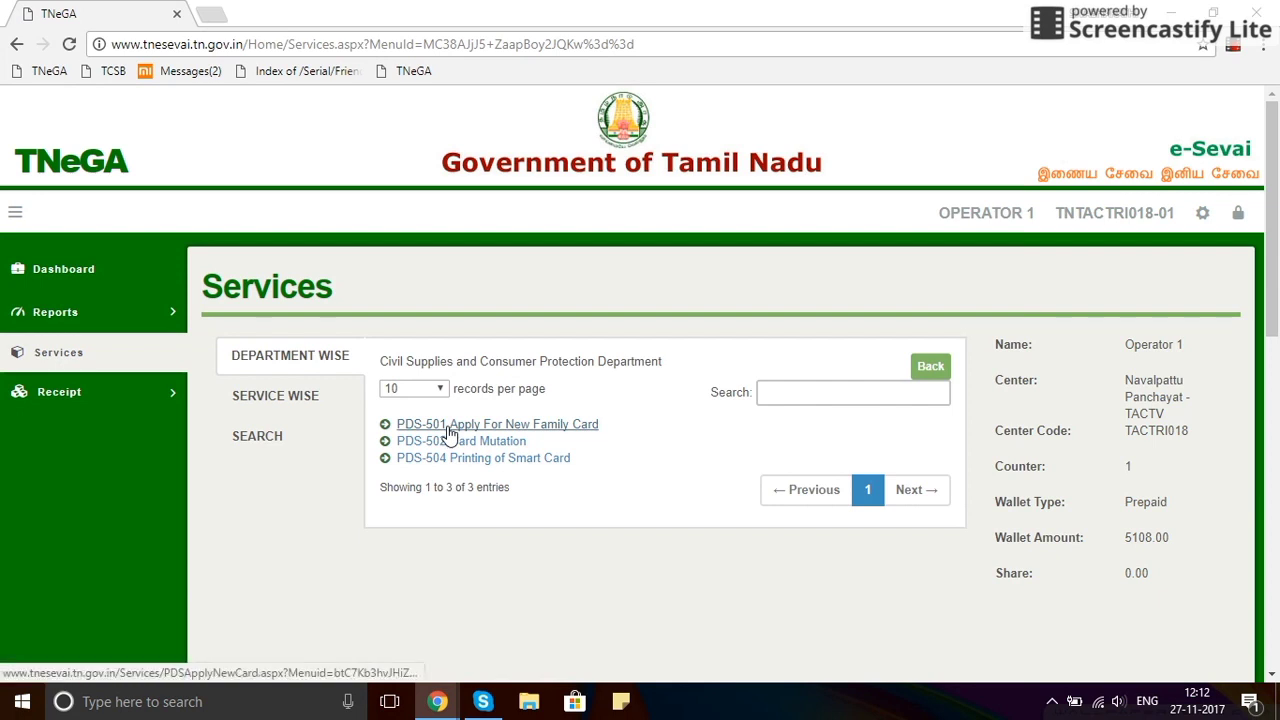
{"action": "right_click", "coordinate": [449, 432]}
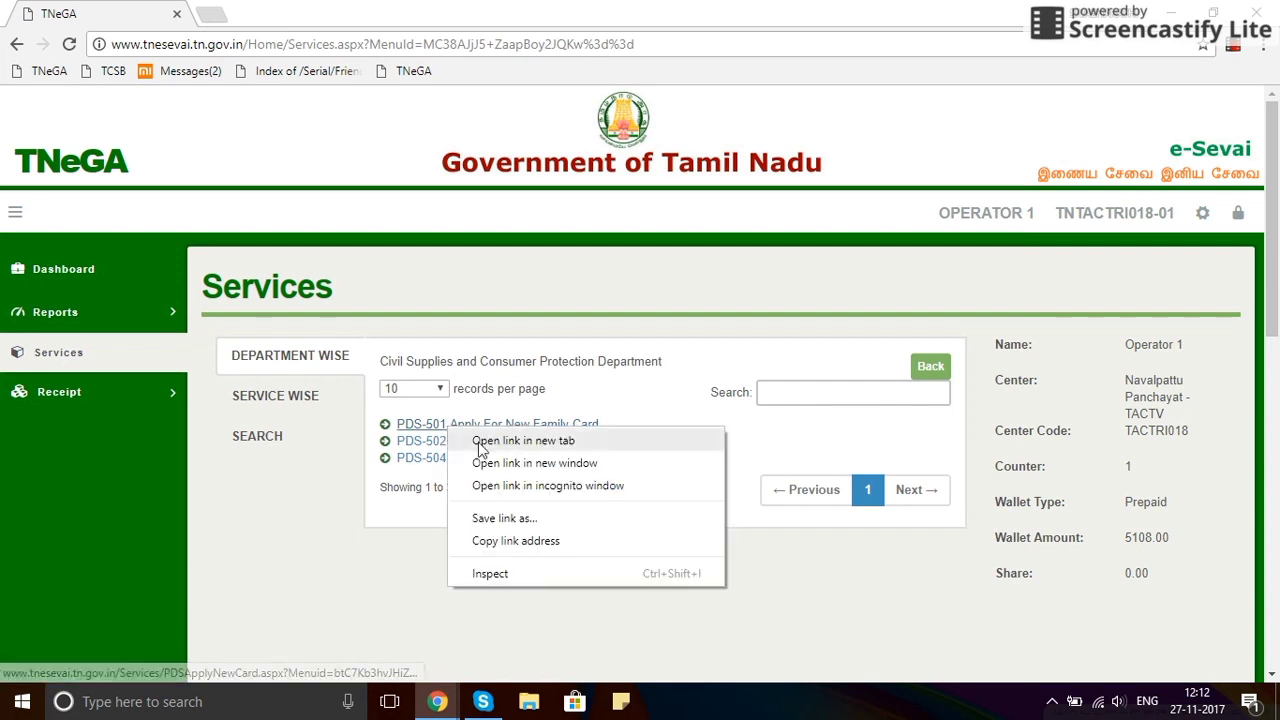
{"action": "left_click", "coordinate": [480, 441]}
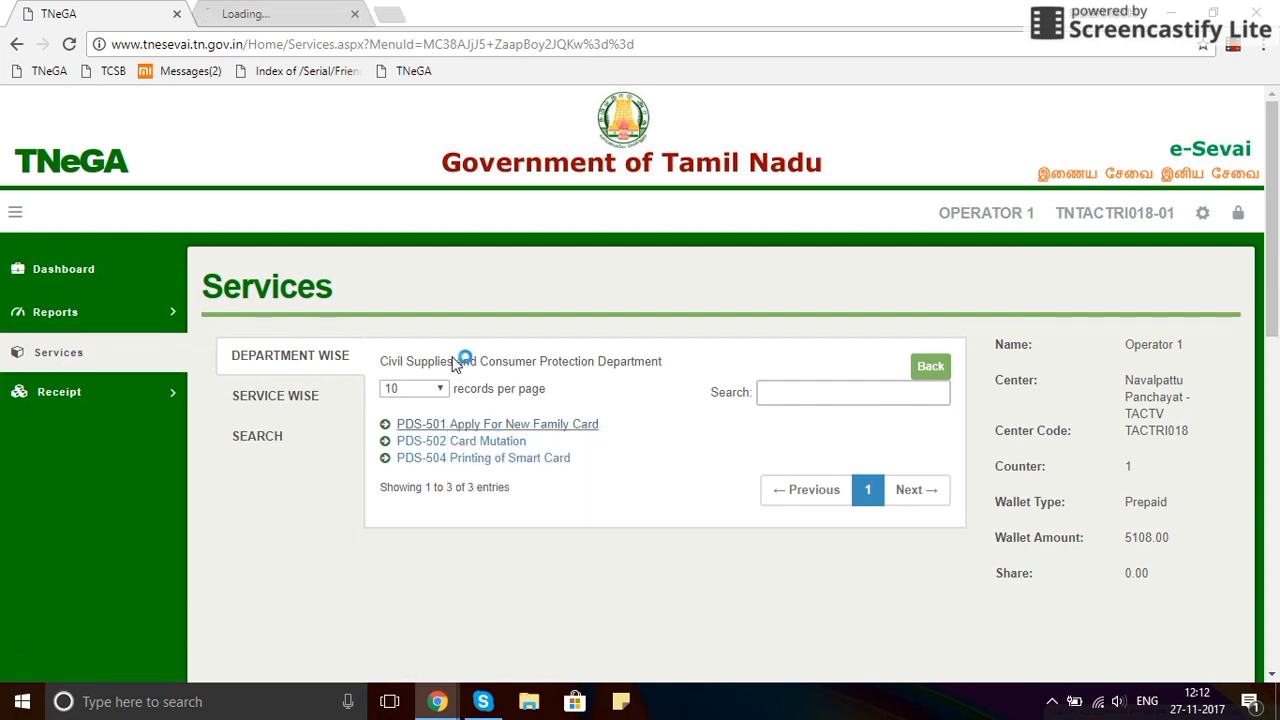
{"action": "left_click", "coordinate": [250, 13]}
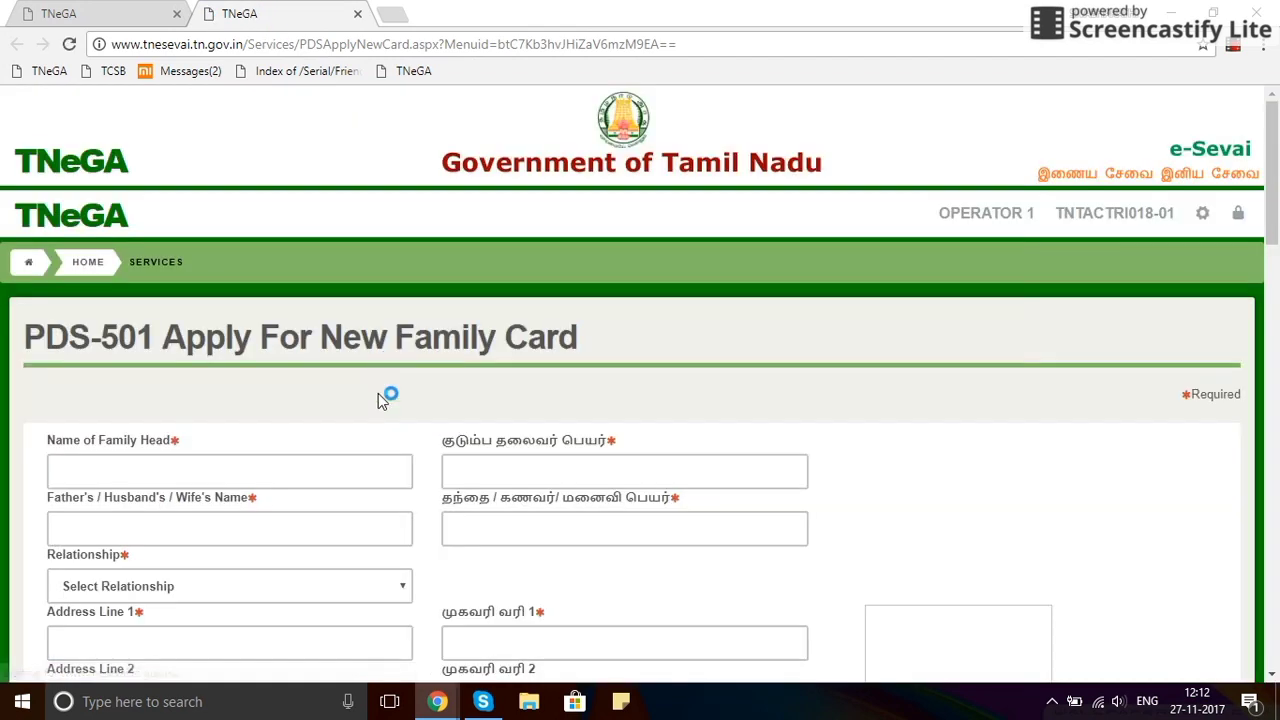
Enter the family head's name in English and fill its Tamil transliteration.
{"action": "scroll", "coordinate": [519, 440], "scroll_direction": "down", "scroll_amount": 1}
{"action": "left_click", "coordinate": [261, 366]}
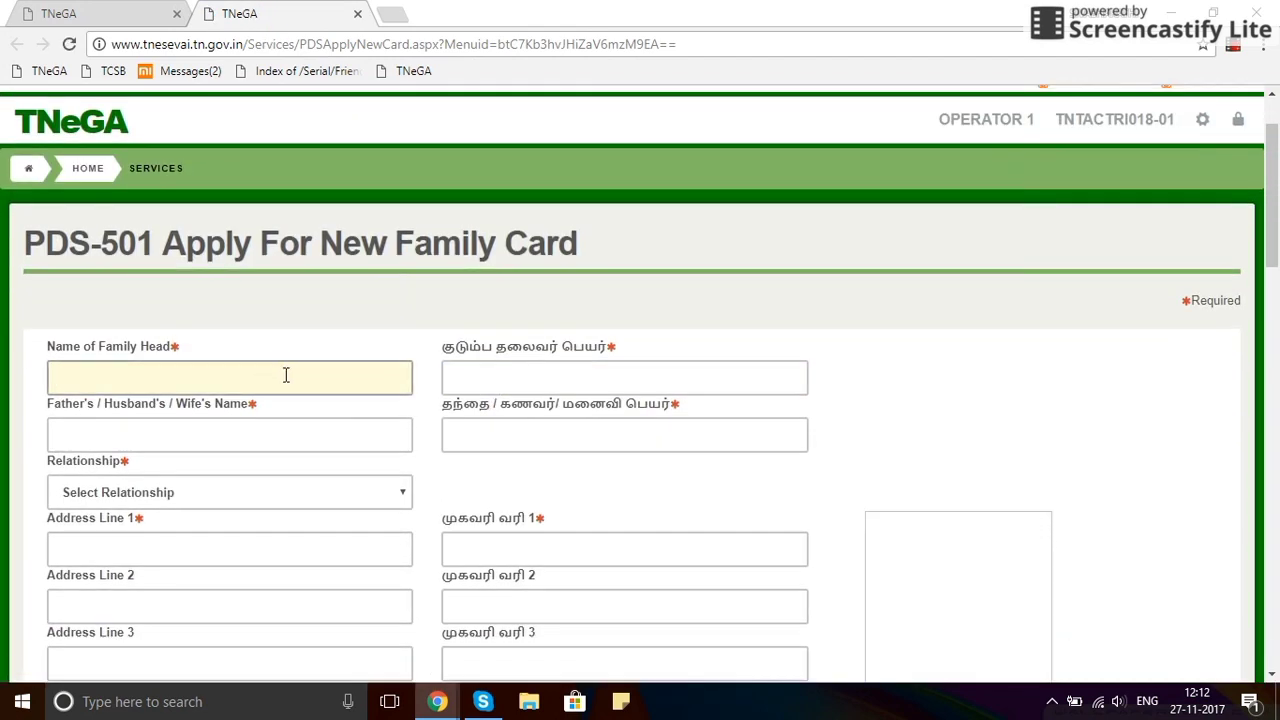
{"action": "type", "text": "Man"}
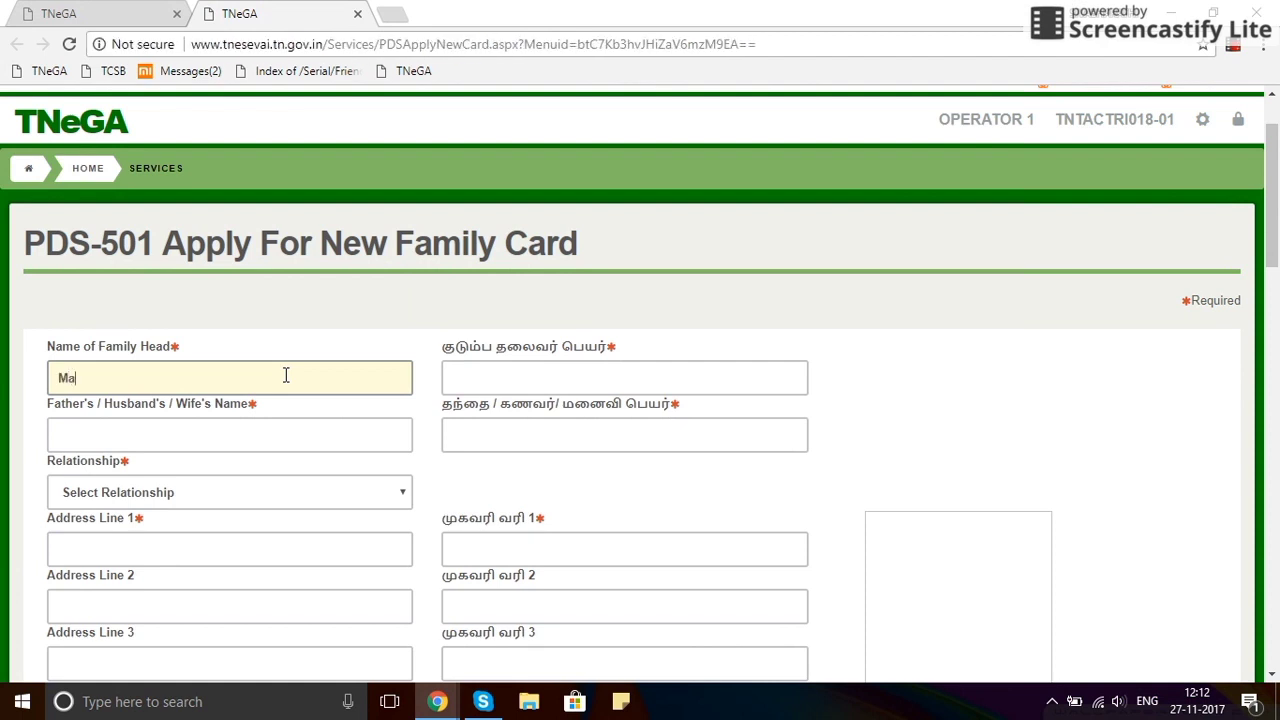
{"action": "type", "text": "iraja"}
{"action": "key", "text": "Tab"}
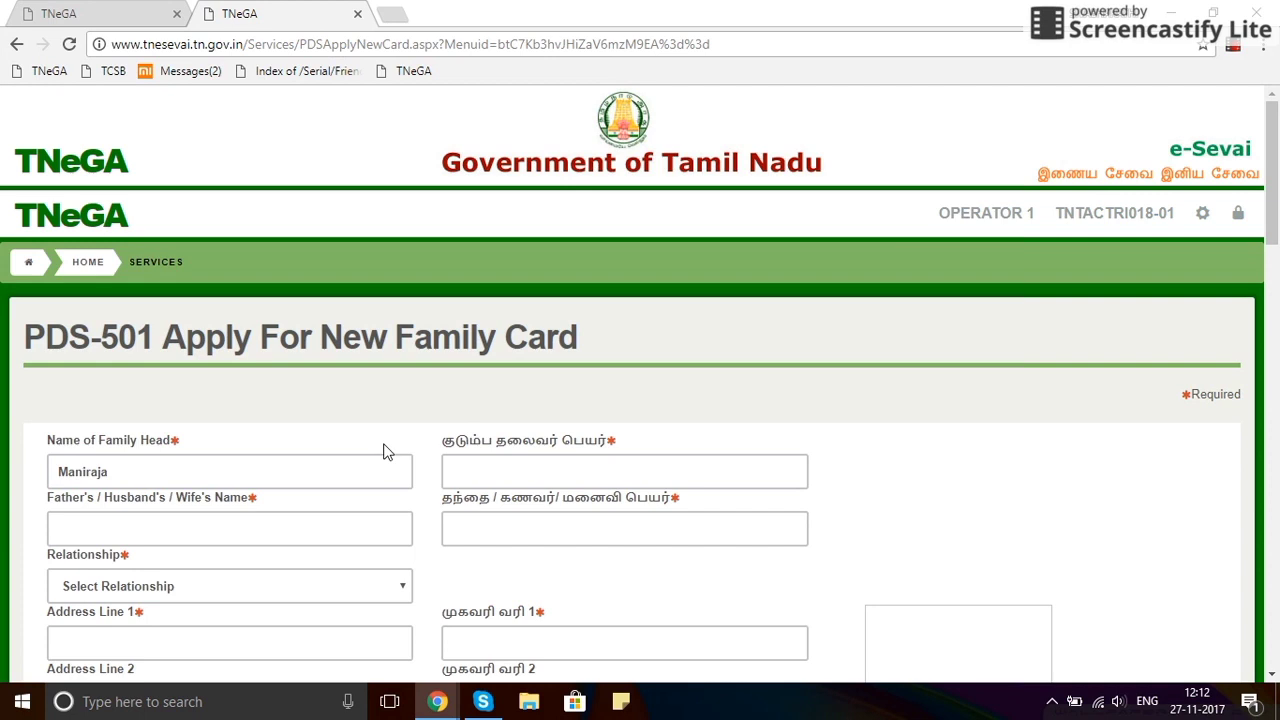
{"action": "left_click", "coordinate": [479, 468]}
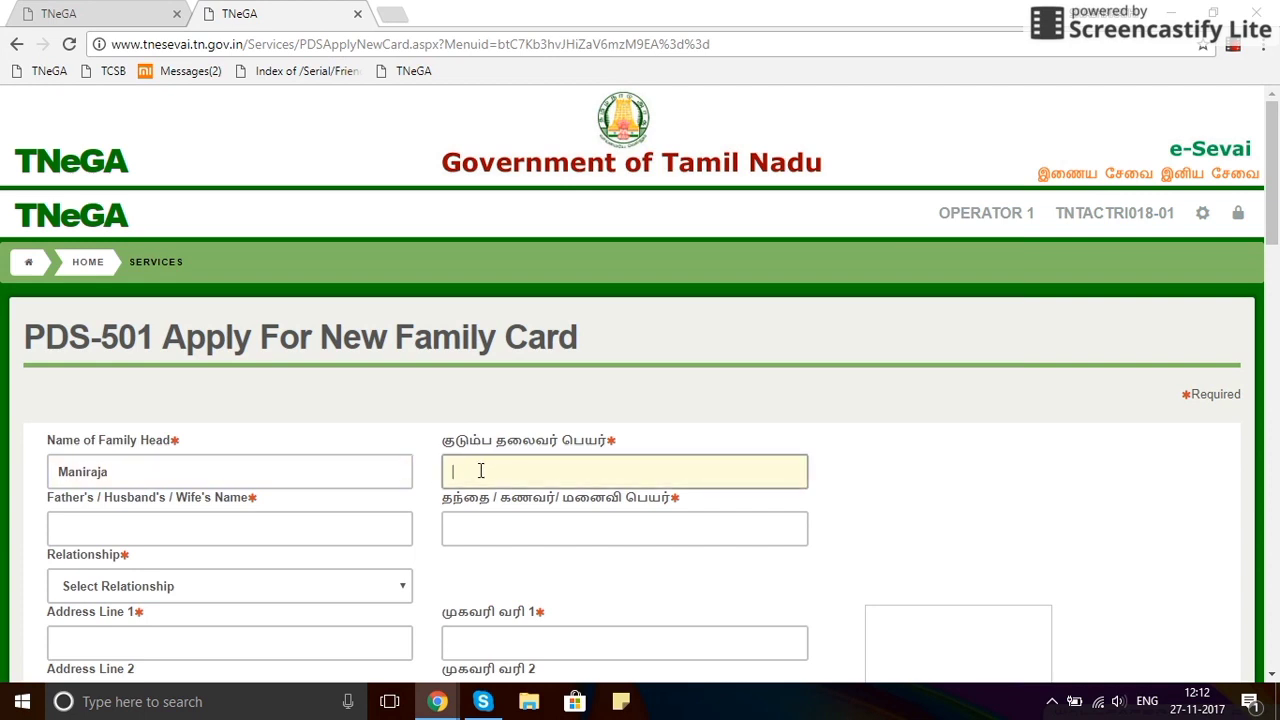
{"action": "left_click", "coordinate": [392, 474]}
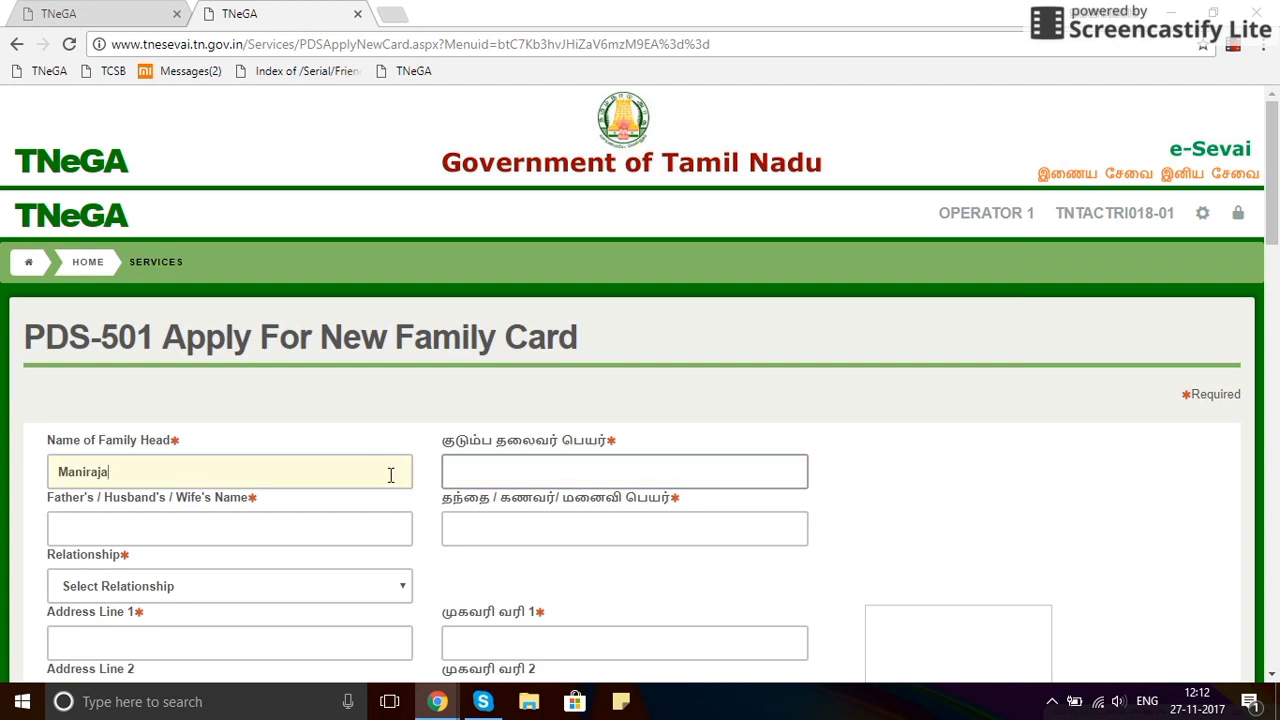
{"action": "left_click", "coordinate": [480, 469]}
{"action": "left_click", "coordinate": [336, 521]}
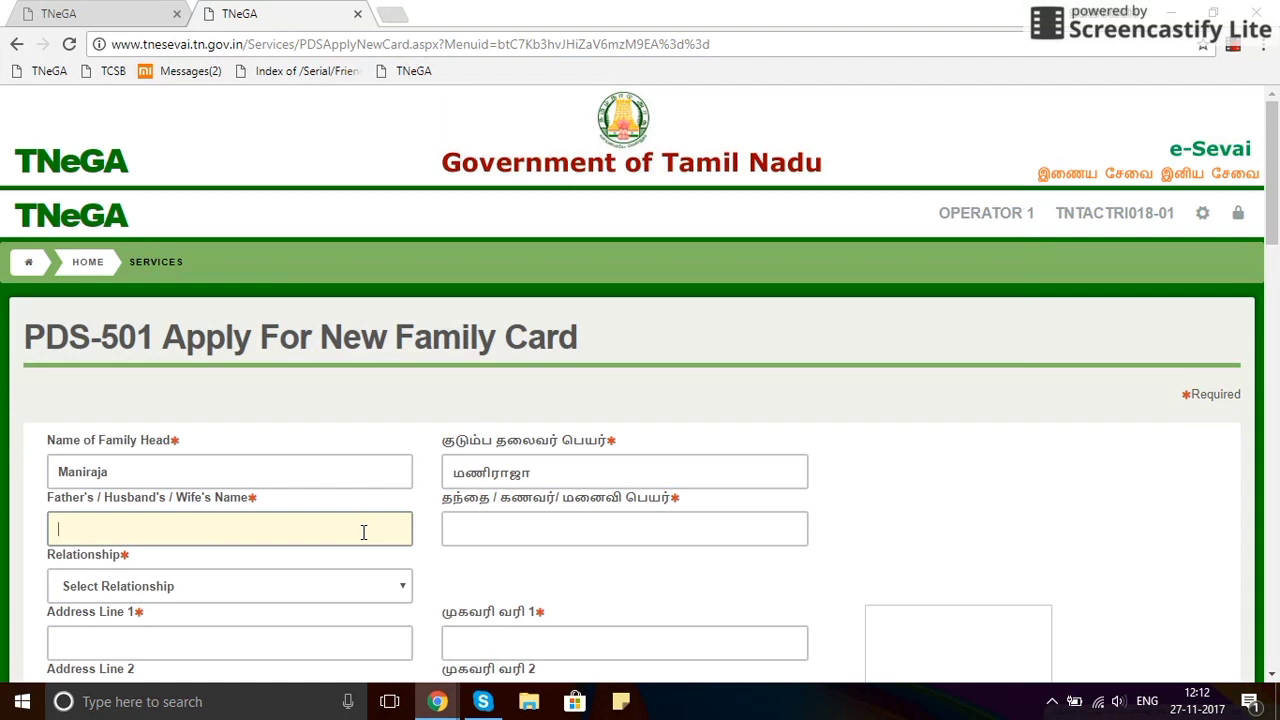
Enter the wife's name, correct its spelling, and update the Tamil transliteration.
{"action": "type", "text": "S"}
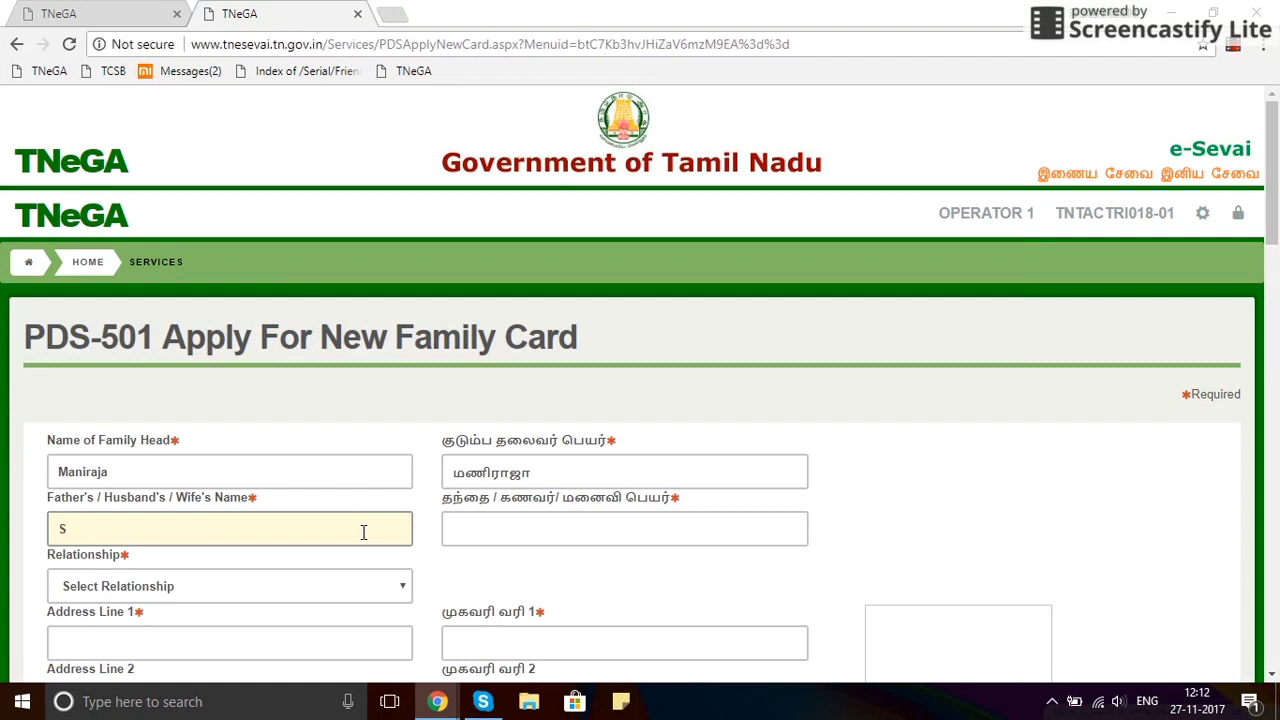
{"action": "type", "text": "araoja"}
{"action": "key", "text": "Tab"}
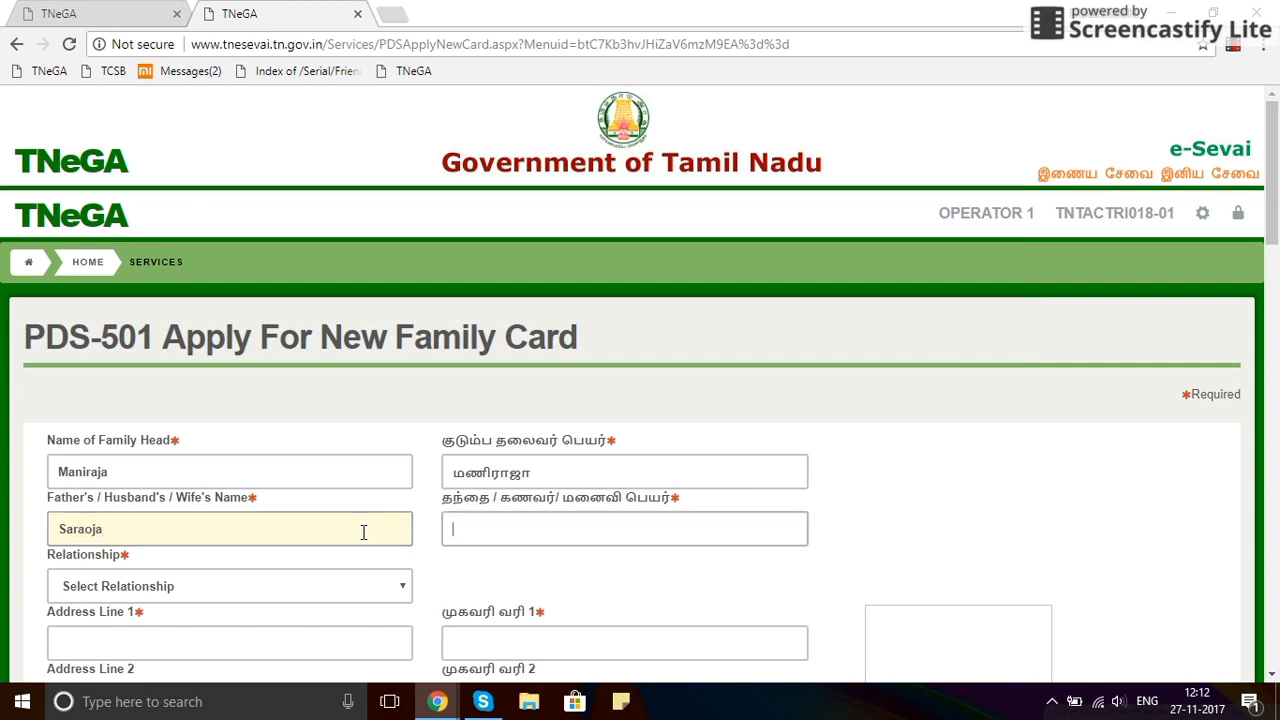
{"action": "scroll", "coordinate": [360, 528], "scroll_direction": "down", "scroll_amount": 1}
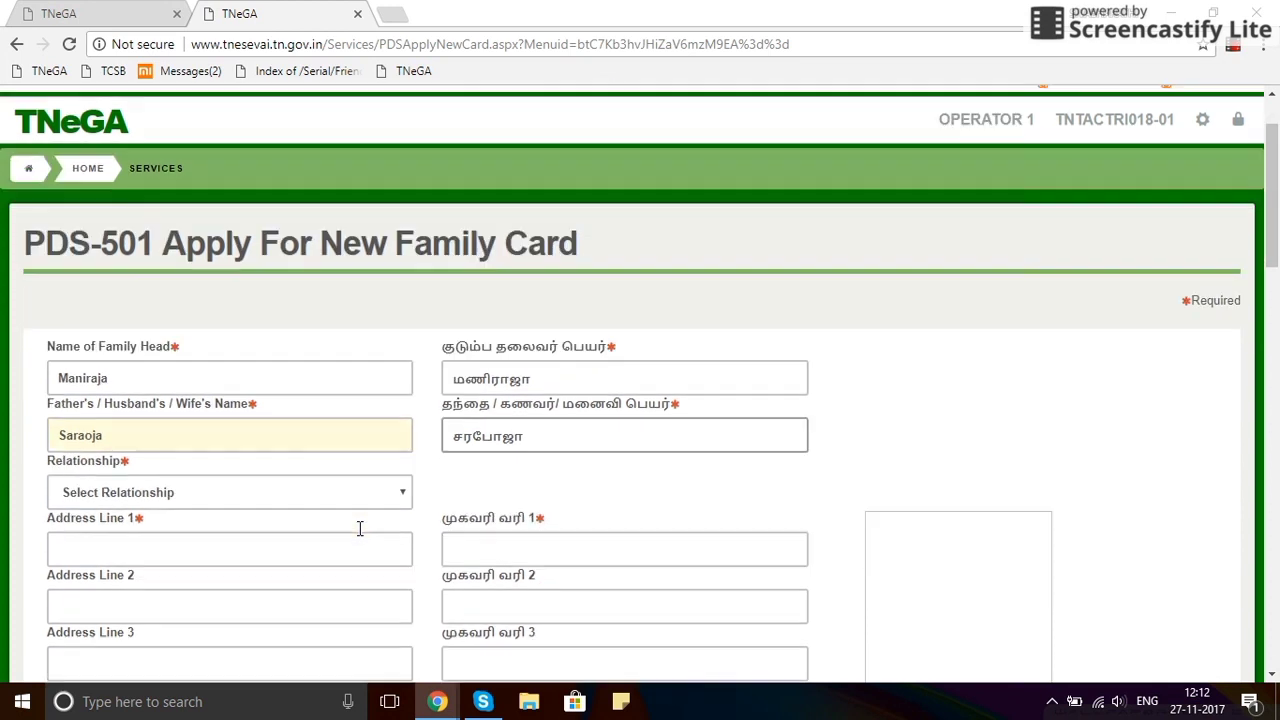
{"action": "double_click", "coordinate": [216, 432]}
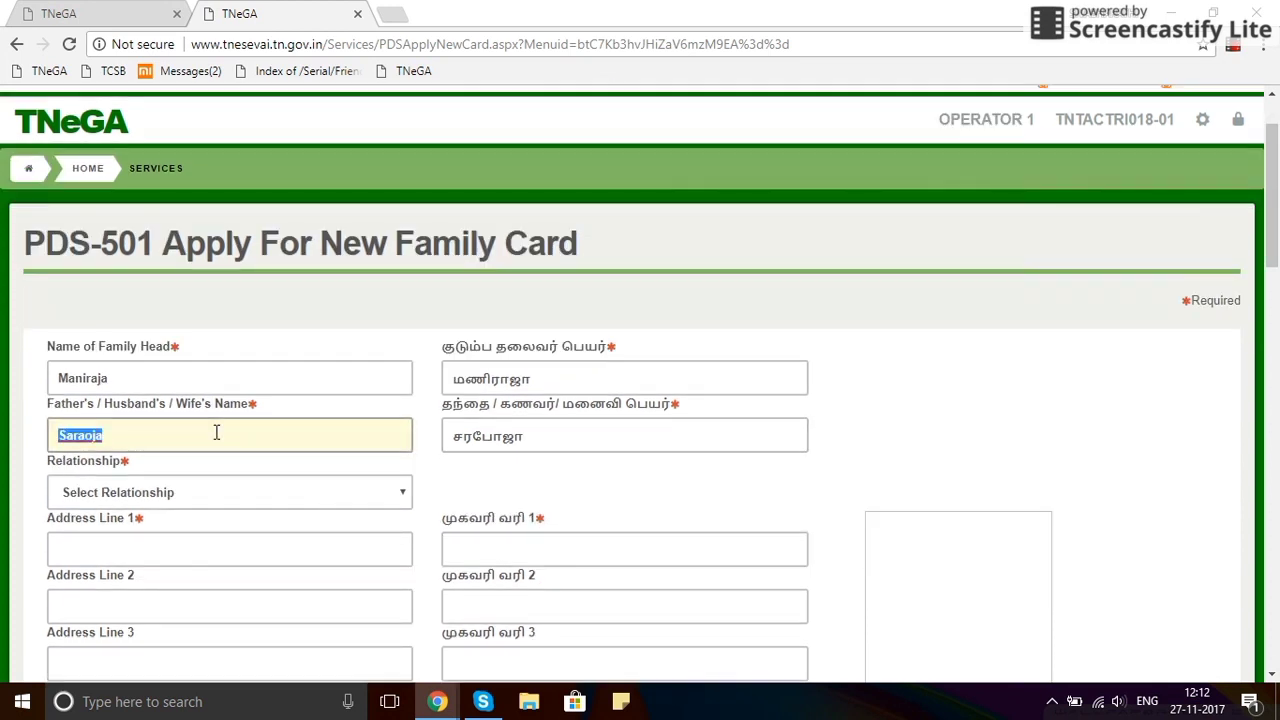
{"action": "type", "text": "Saroja"}
{"action": "key", "text": "Tab"}
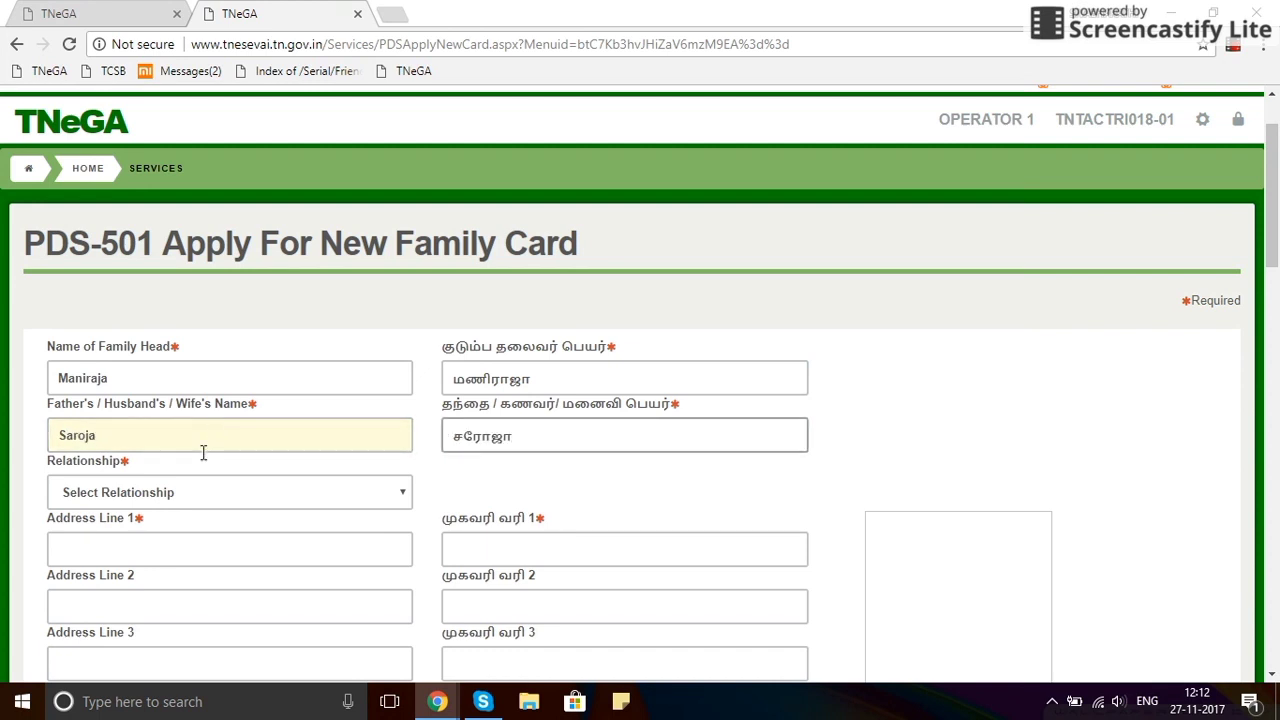
{"action": "left_click", "coordinate": [192, 497]}
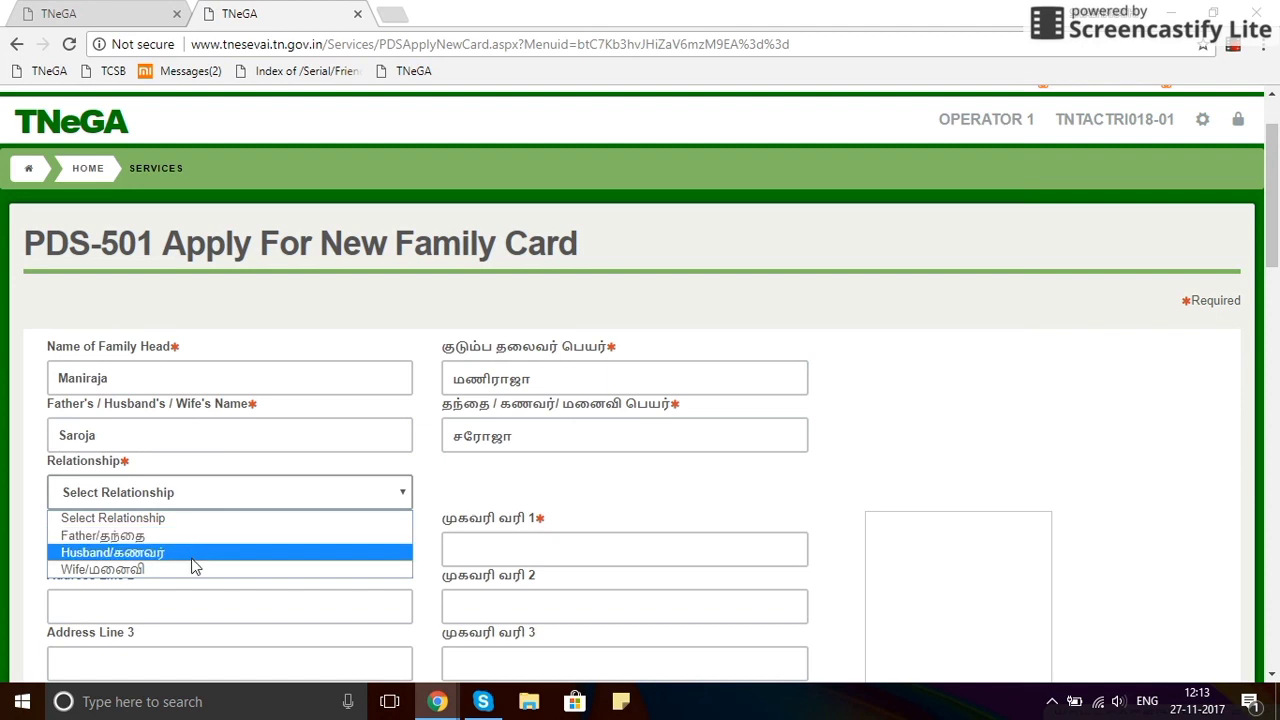
Set the relationship to Wife.
{"action": "left_click", "coordinate": [191, 572]}
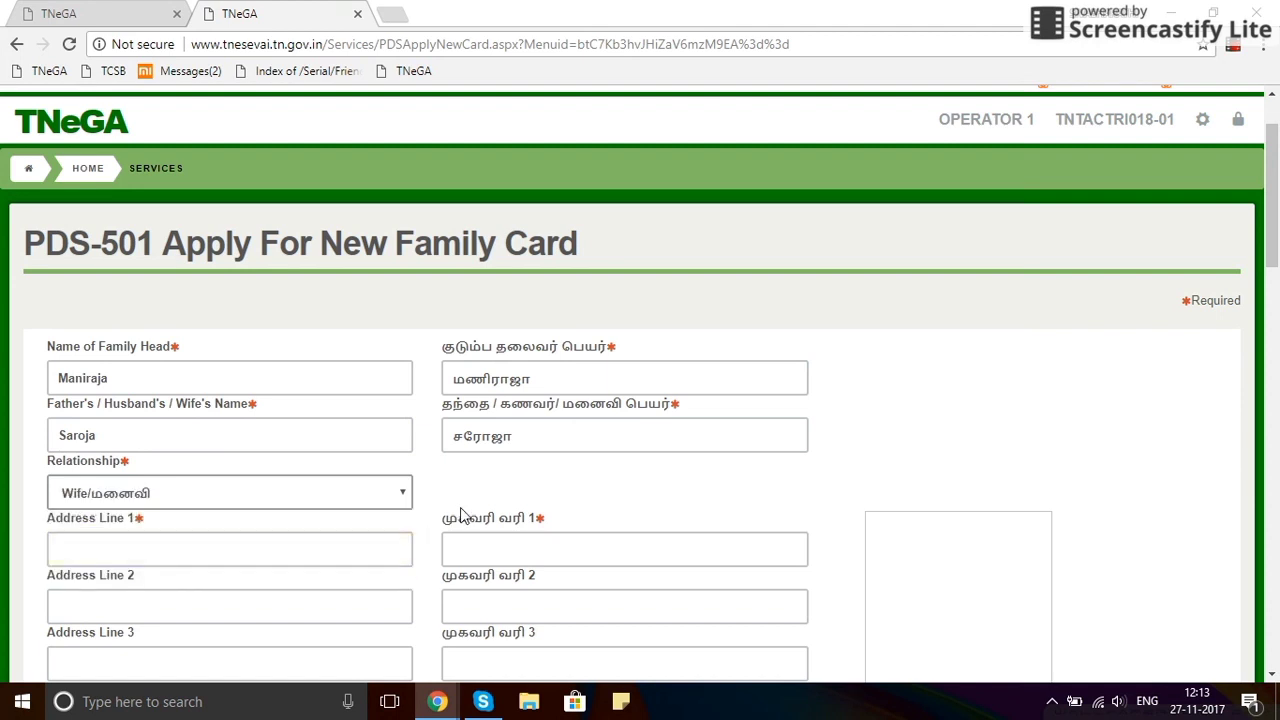
{"action": "scroll", "coordinate": [459, 518], "scroll_direction": "down", "scroll_amount": 1}
{"action": "scroll", "coordinate": [459, 518], "scroll_direction": "down", "scroll_amount": 2}
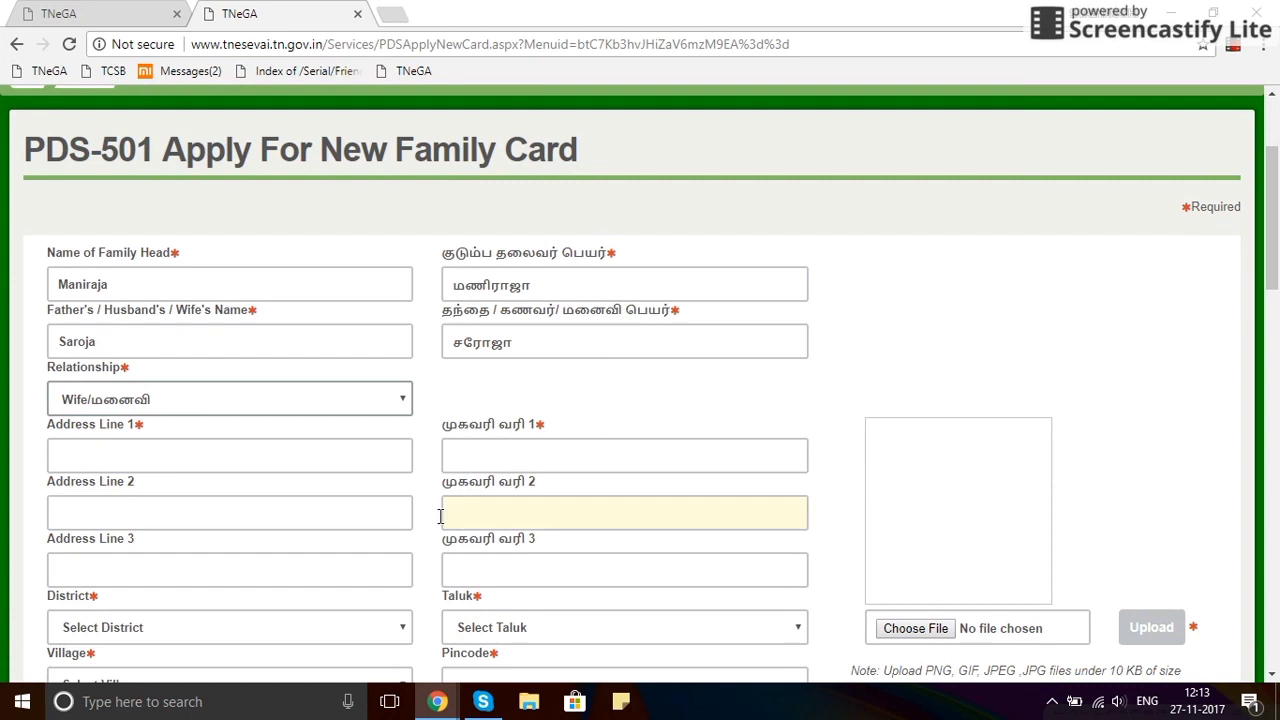
Enter address line 1 in English with its Tamil transliteration.
{"action": "left_click", "coordinate": [249, 459]}
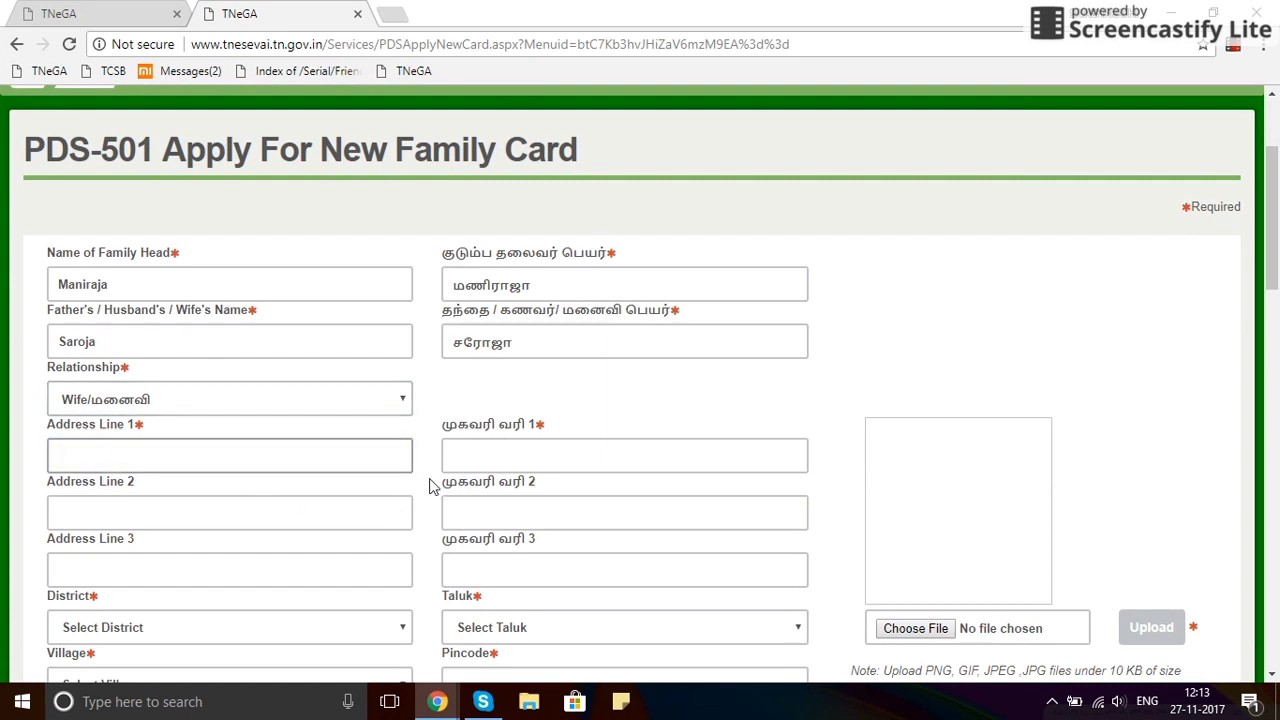
{"action": "type", "text": "Vallalar Nagar"}
{"action": "key", "text": "Tab"}
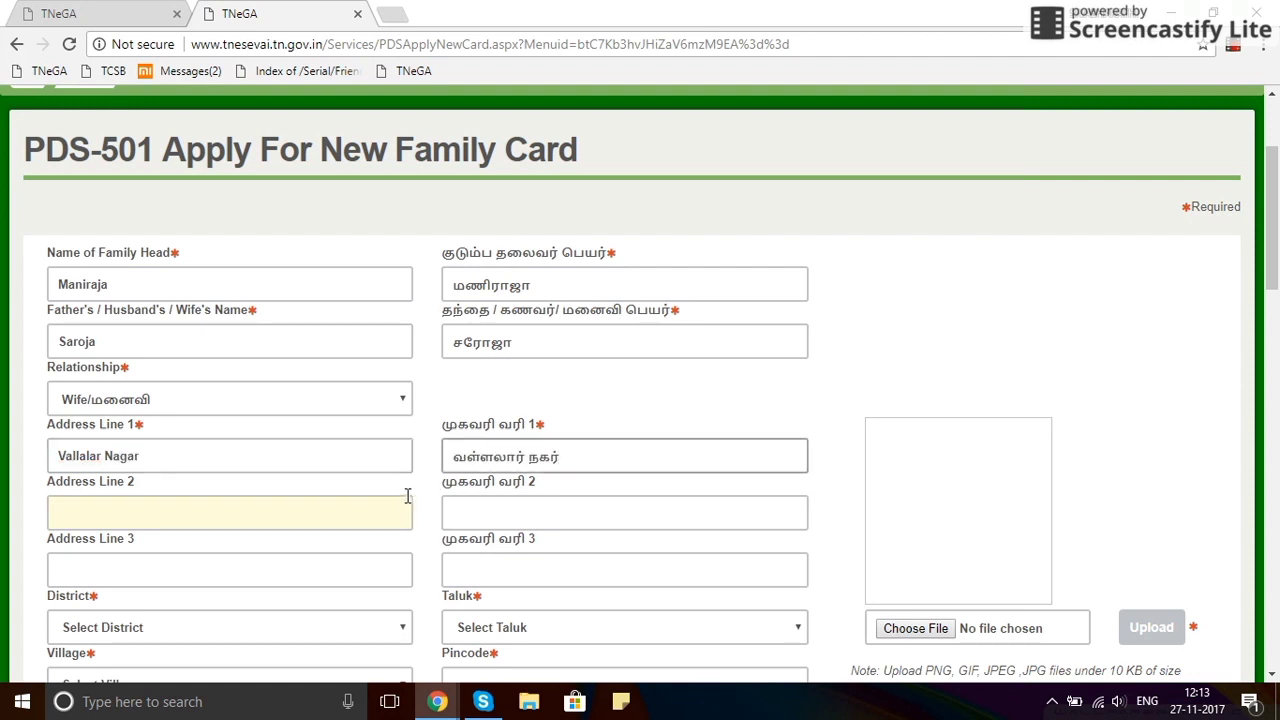
{"action": "scroll", "coordinate": [409, 491], "scroll_direction": "down", "scroll_amount": 2}
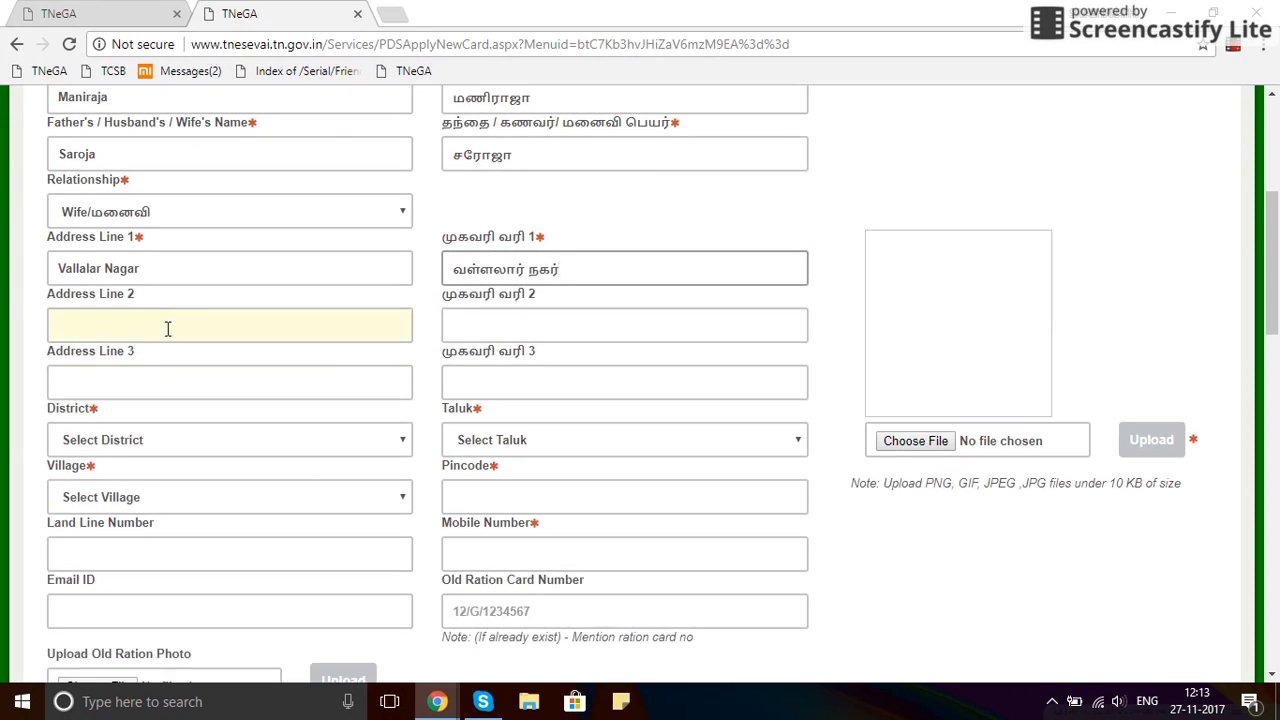
{"action": "left_click", "coordinate": [175, 441]}
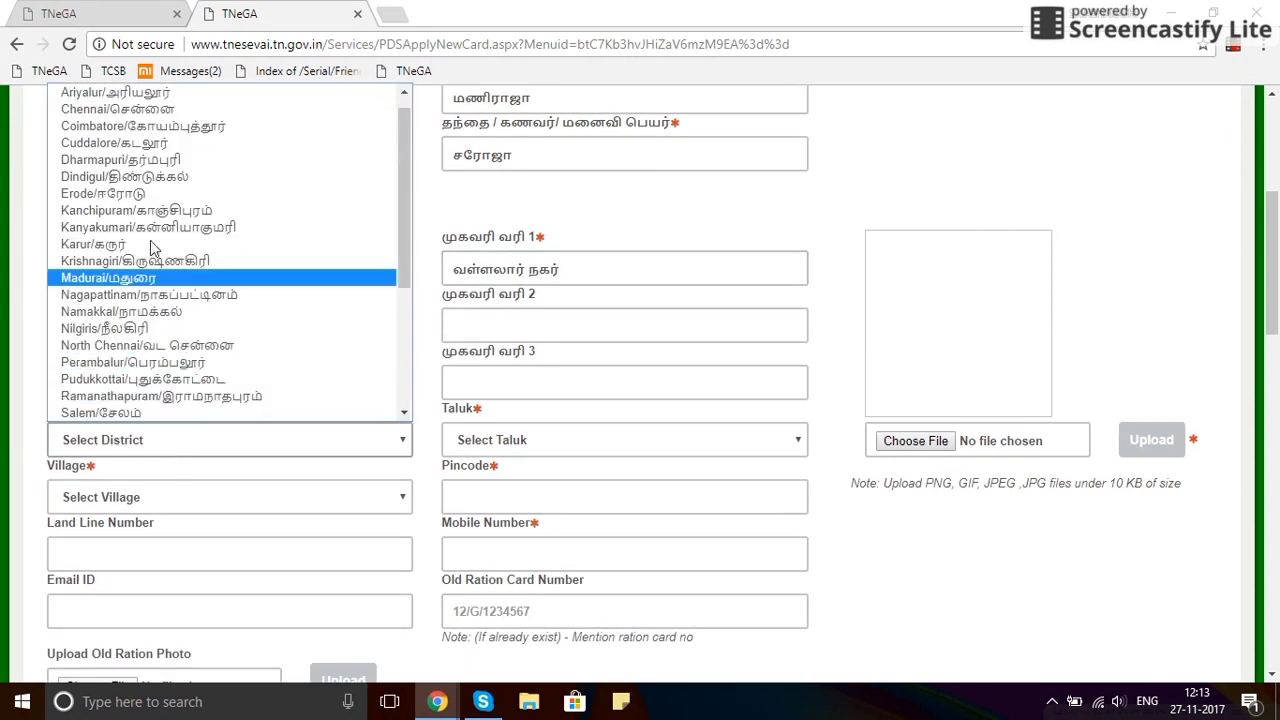
Set district Coimbatore, taluk Coimbatore (Central) (Z) and village Coimbatore.
{"action": "left_click", "coordinate": [160, 128]}
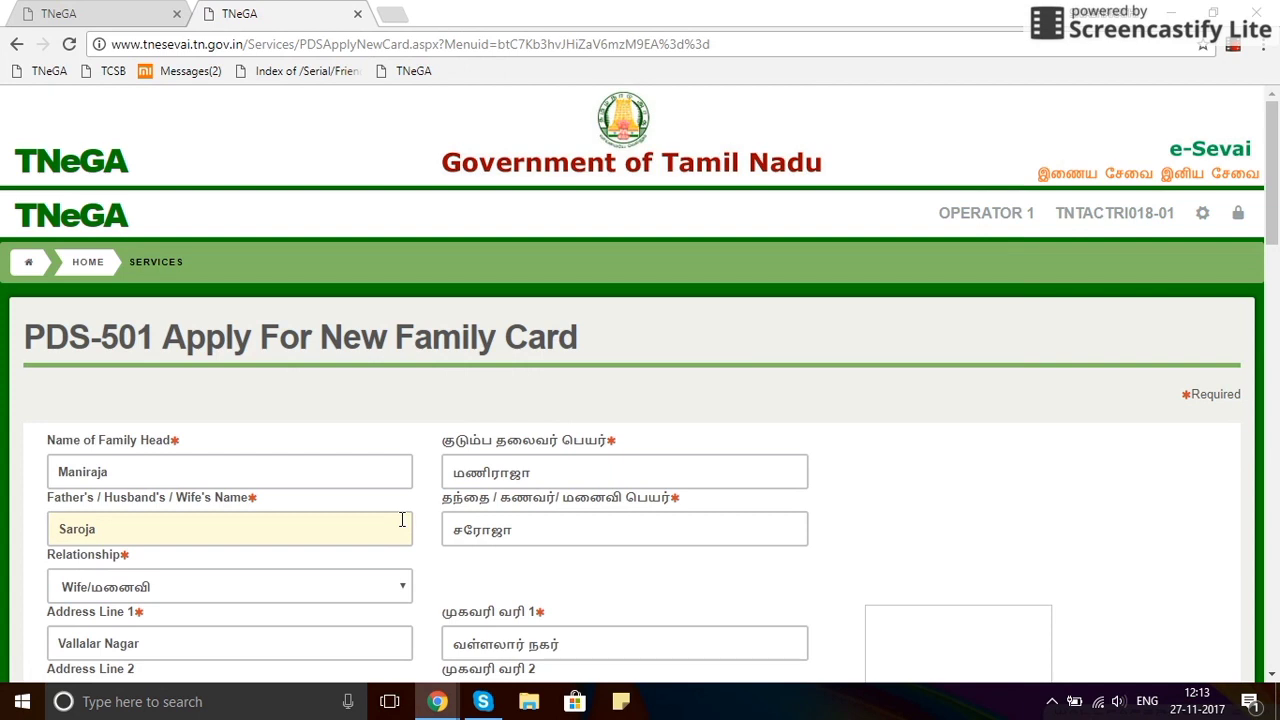
{"action": "scroll", "coordinate": [402, 519], "scroll_direction": "down", "scroll_amount": 4}
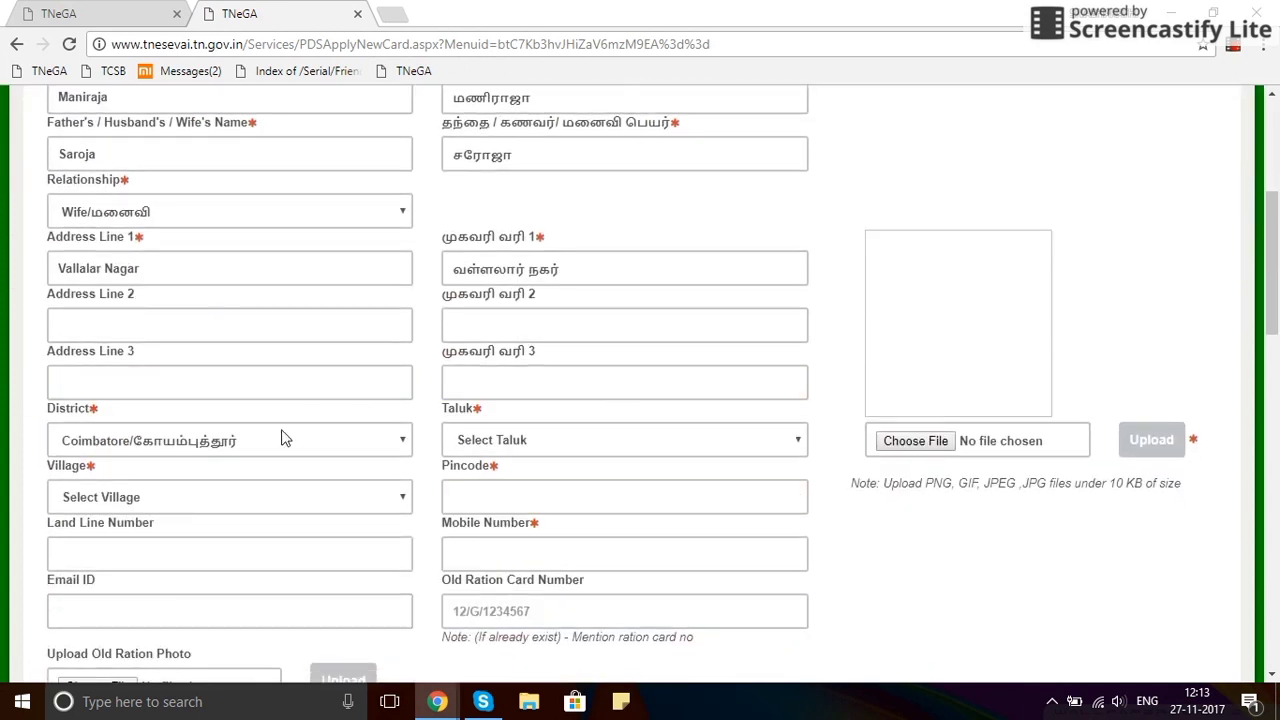
{"action": "left_click", "coordinate": [505, 441]}
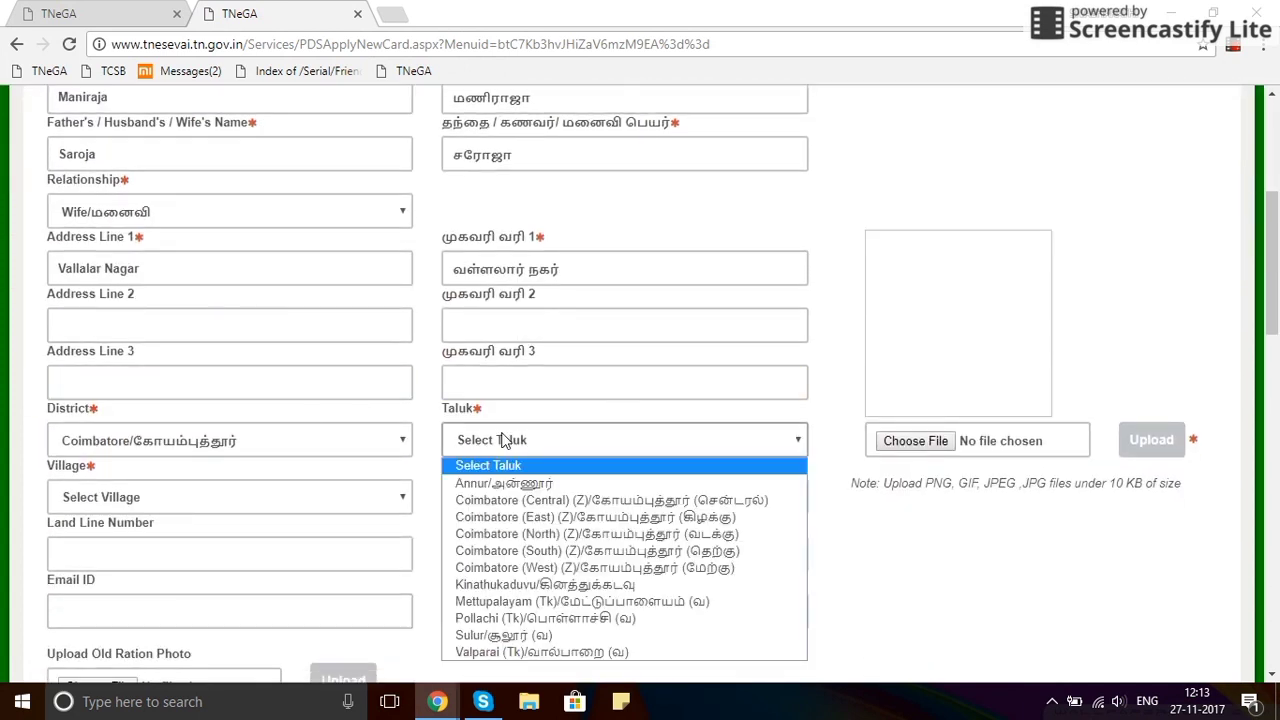
{"action": "left_click", "coordinate": [513, 503]}
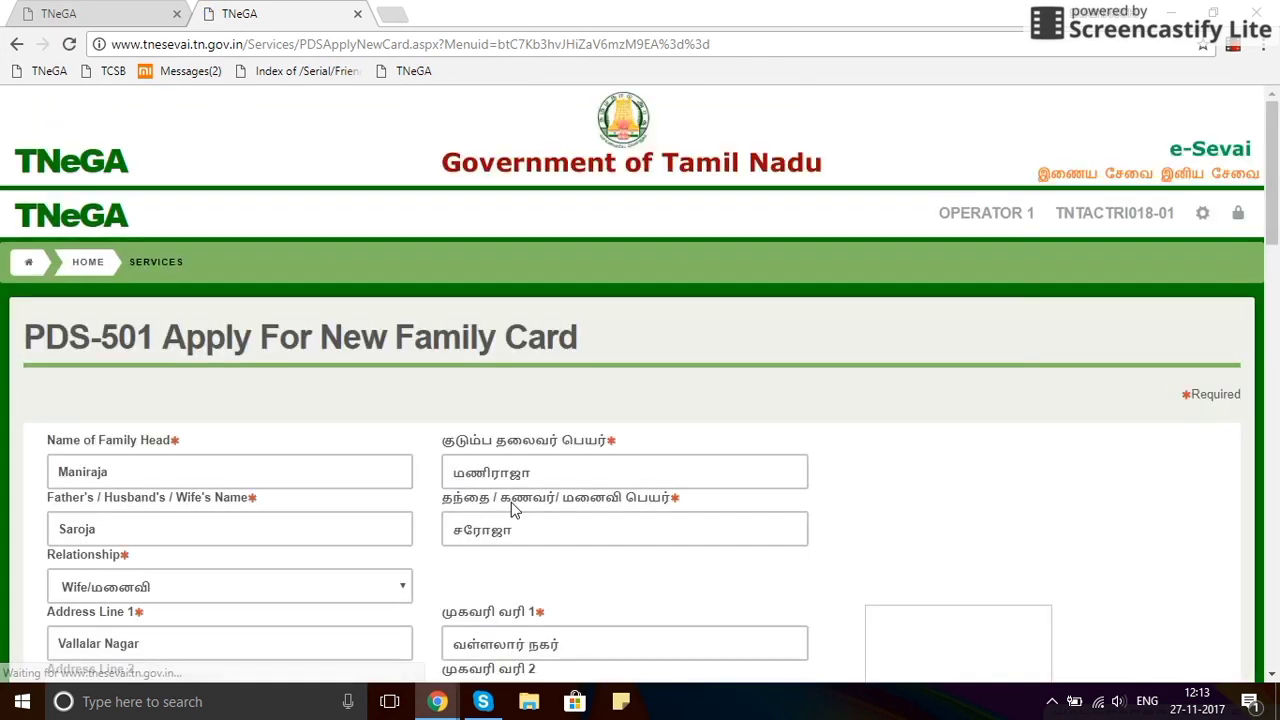
{"action": "scroll", "coordinate": [513, 509], "scroll_direction": "down", "scroll_amount": 4}
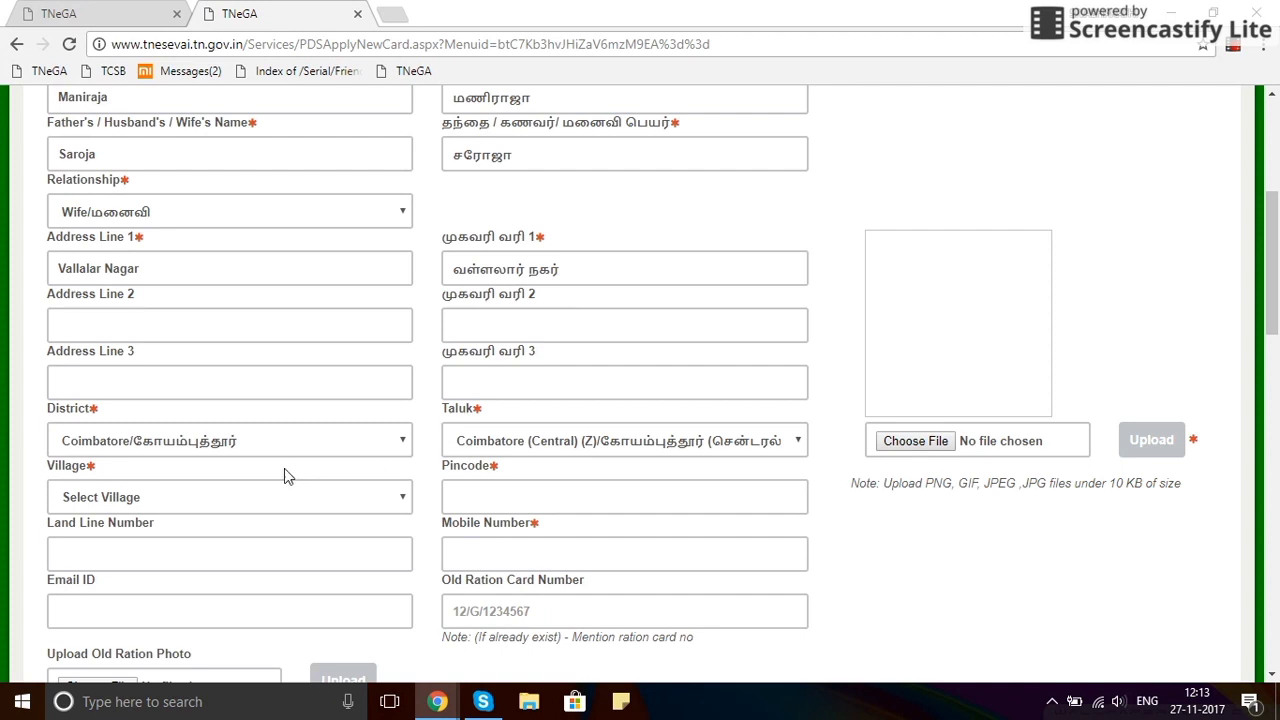
{"action": "left_click", "coordinate": [255, 506]}
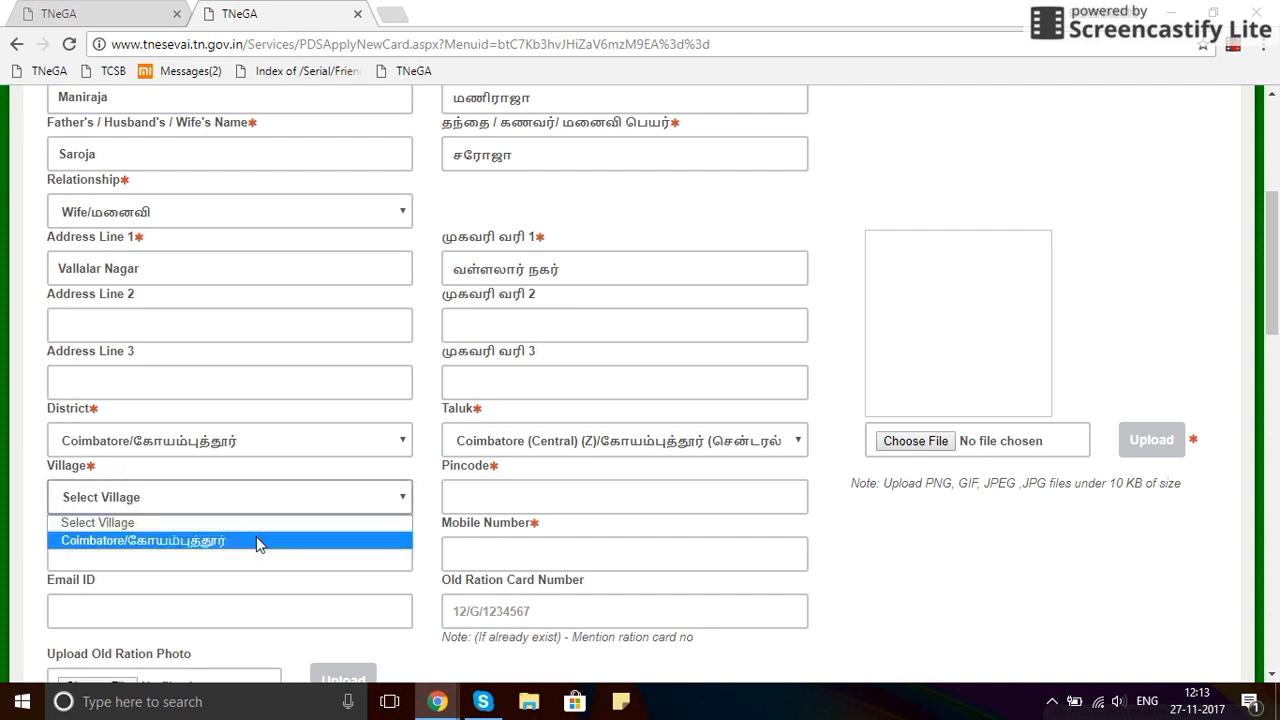
{"action": "left_click", "coordinate": [258, 541]}
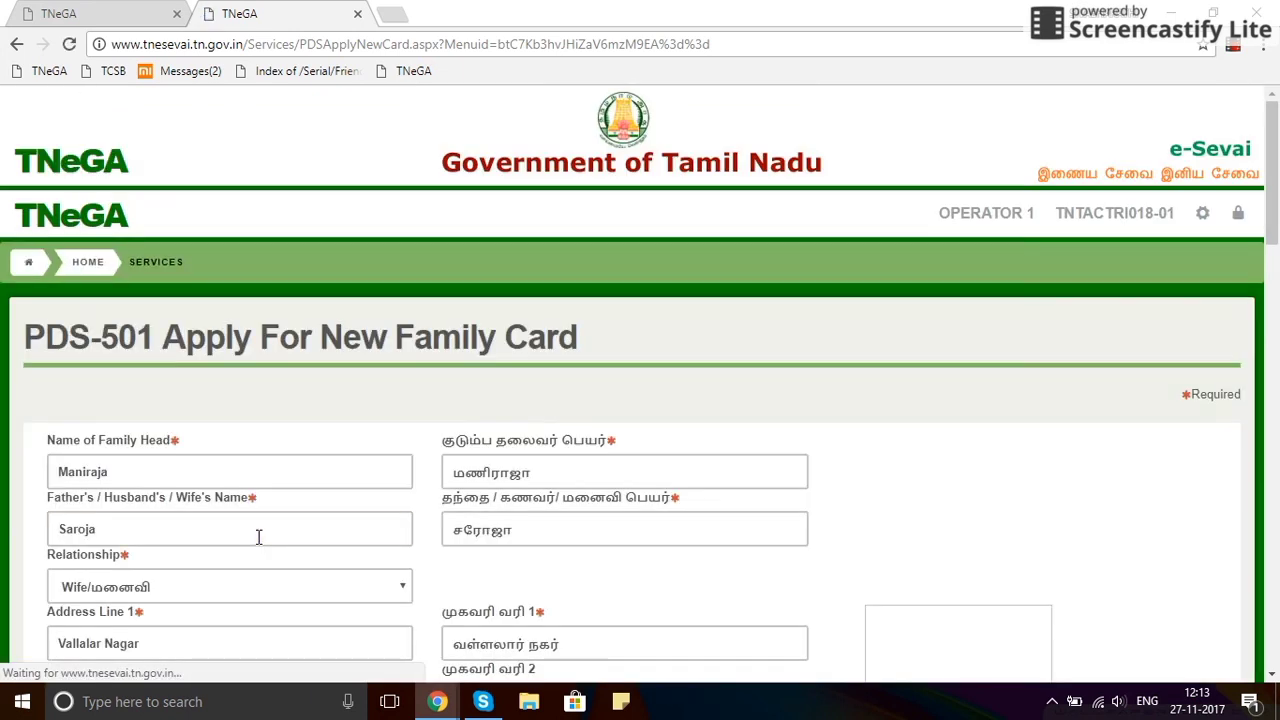
{"action": "scroll", "coordinate": [260, 540], "scroll_direction": "down", "scroll_amount": 3}
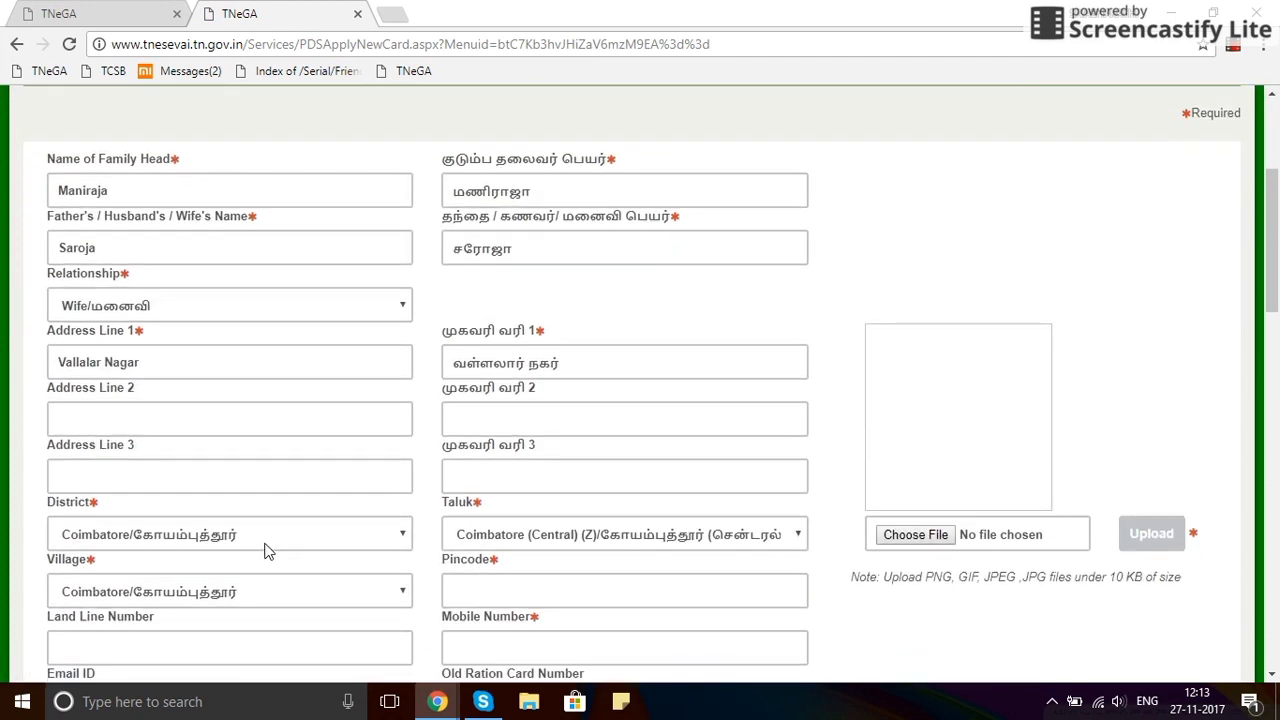
{"action": "scroll", "coordinate": [262, 548], "scroll_direction": "down", "scroll_amount": 1}
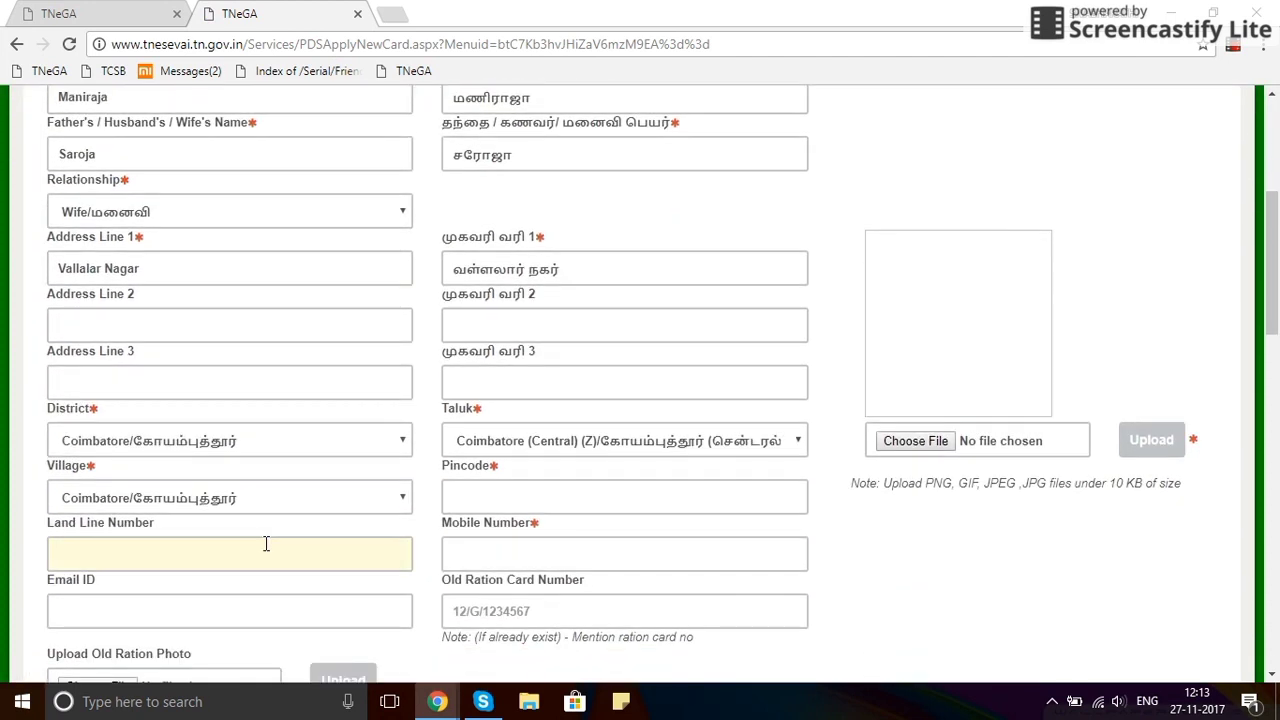
Fill in the pincode and the applicant's mobile number.
{"action": "left_click", "coordinate": [574, 502]}
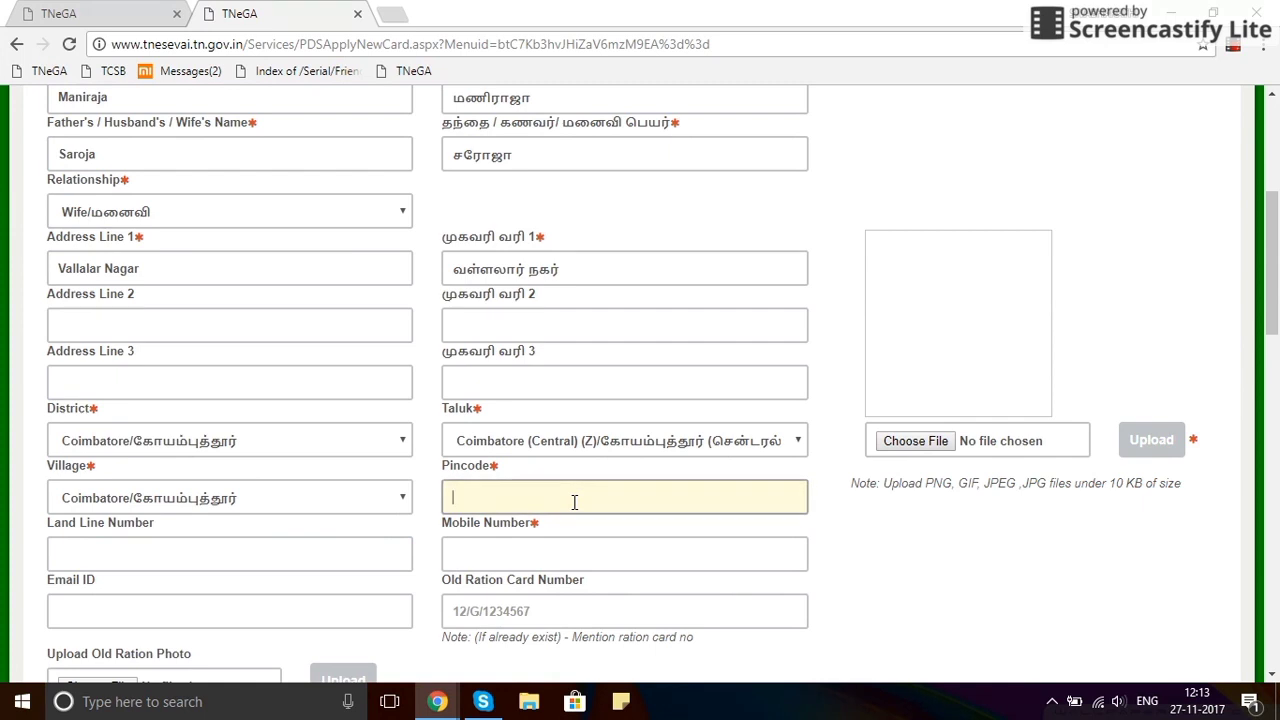
{"action": "type", "text": "65432"}
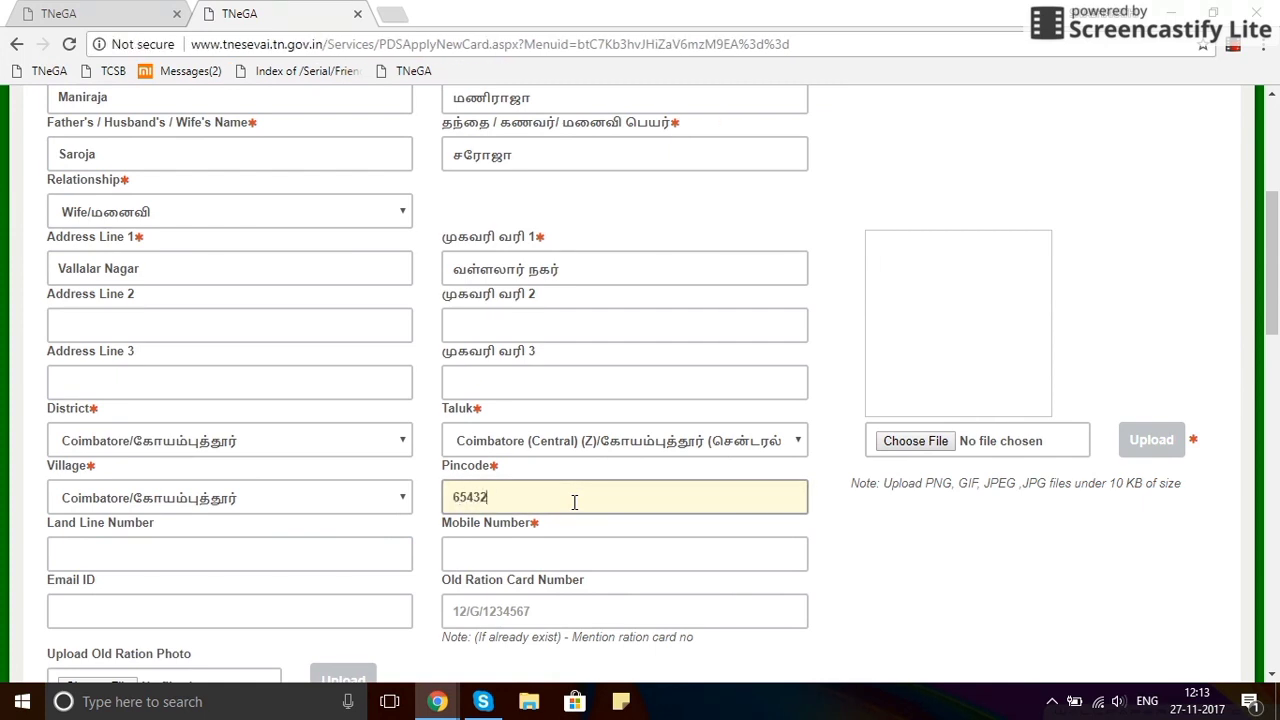
{"action": "type", "text": "1"}
{"action": "left_click", "coordinate": [552, 545]}
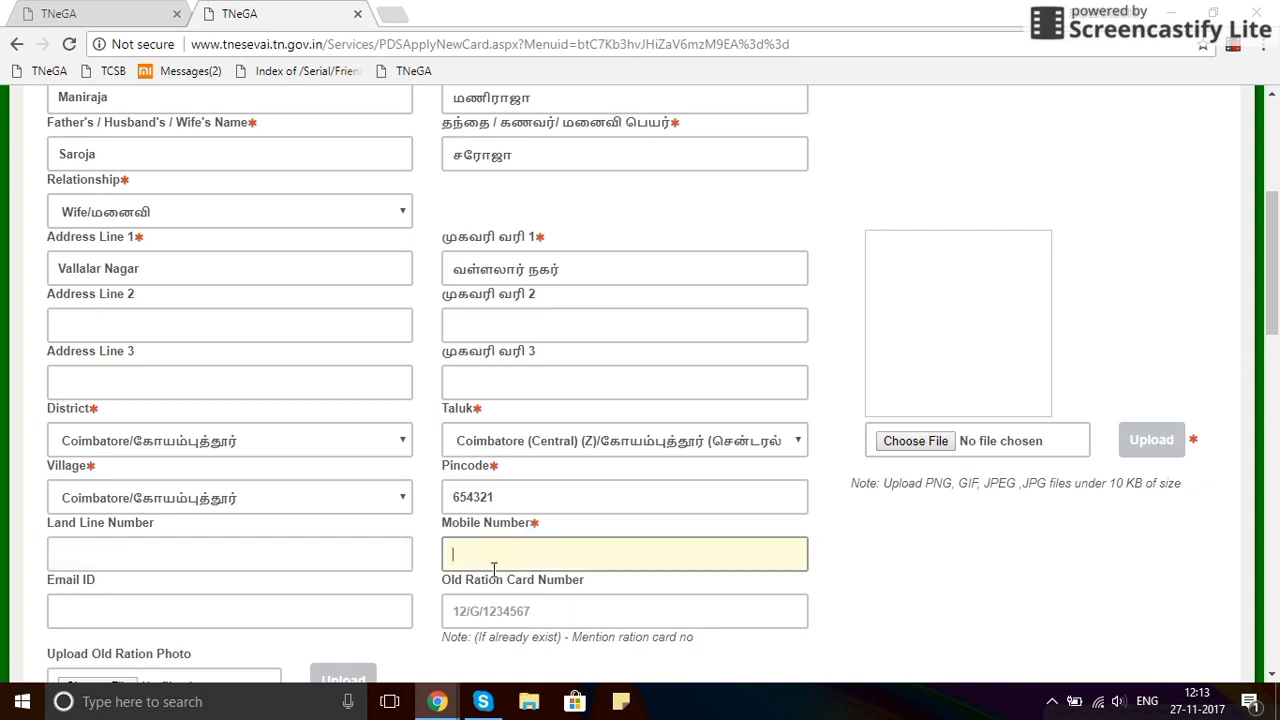
{"action": "scroll", "coordinate": [492, 568], "scroll_direction": "down", "scroll_amount": 1}
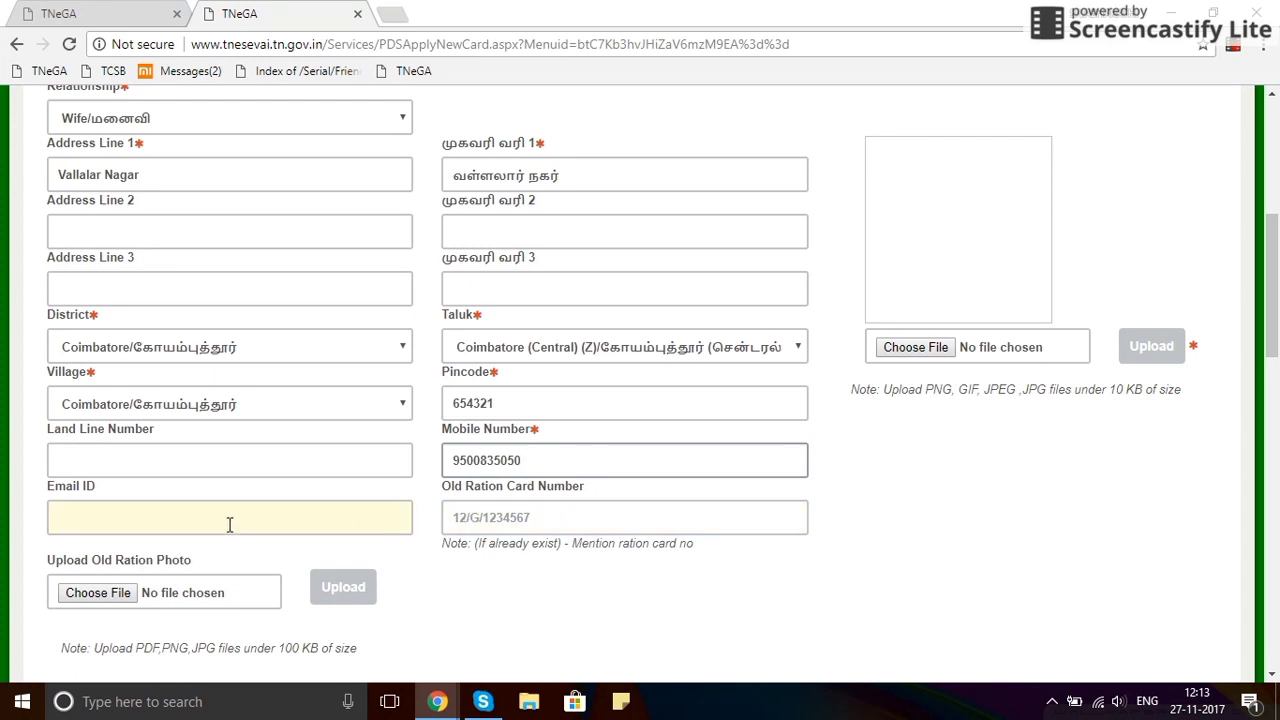
Move past the old ration card number field to choose a photo file.
{"action": "left_click", "coordinate": [473, 530]}
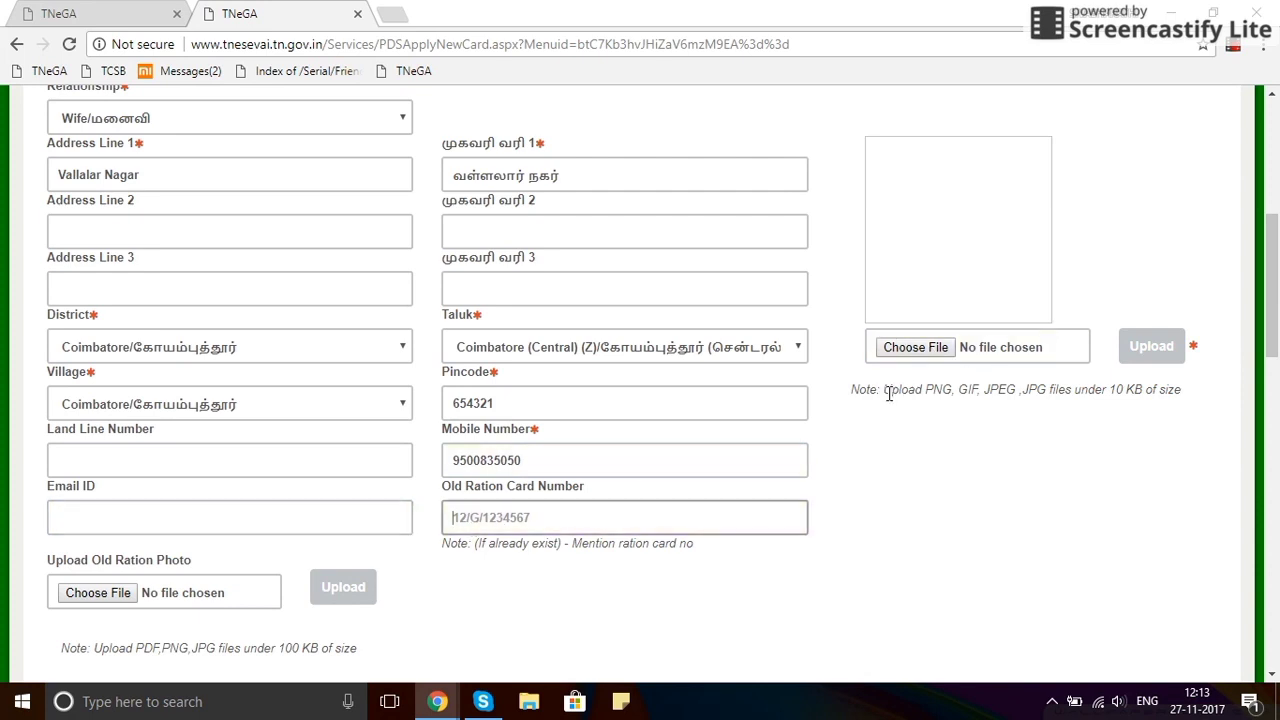
{"action": "scroll", "coordinate": [895, 398], "scroll_direction": "up", "scroll_amount": 1}
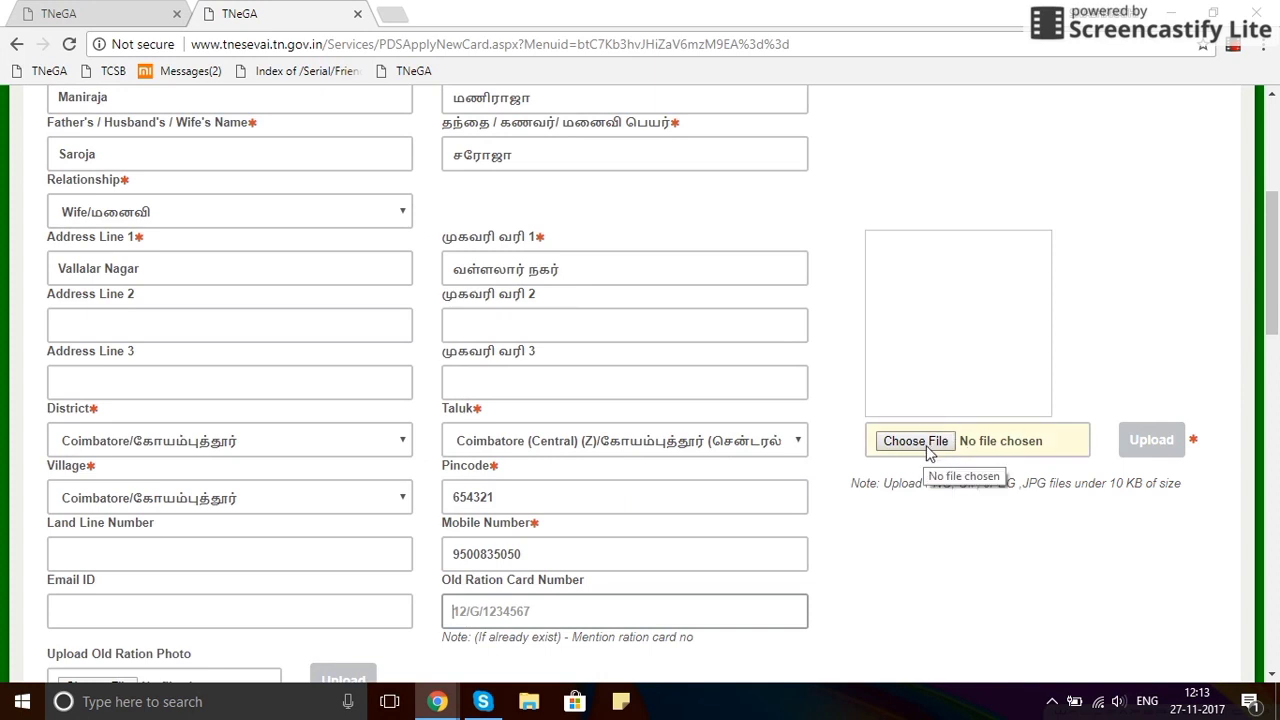
{"action": "left_click", "coordinate": [915, 441]}
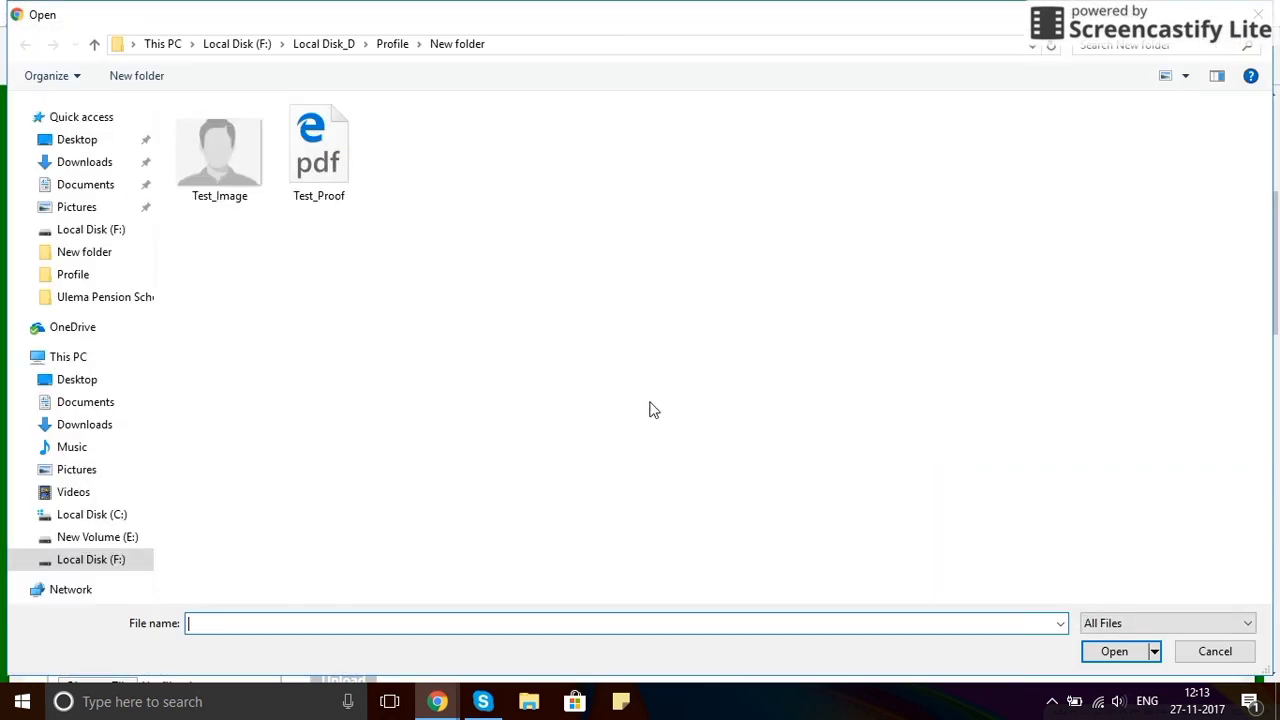
Upload Test_Image.jpg as the family head's photo.
{"action": "double_click", "coordinate": [202, 156]}
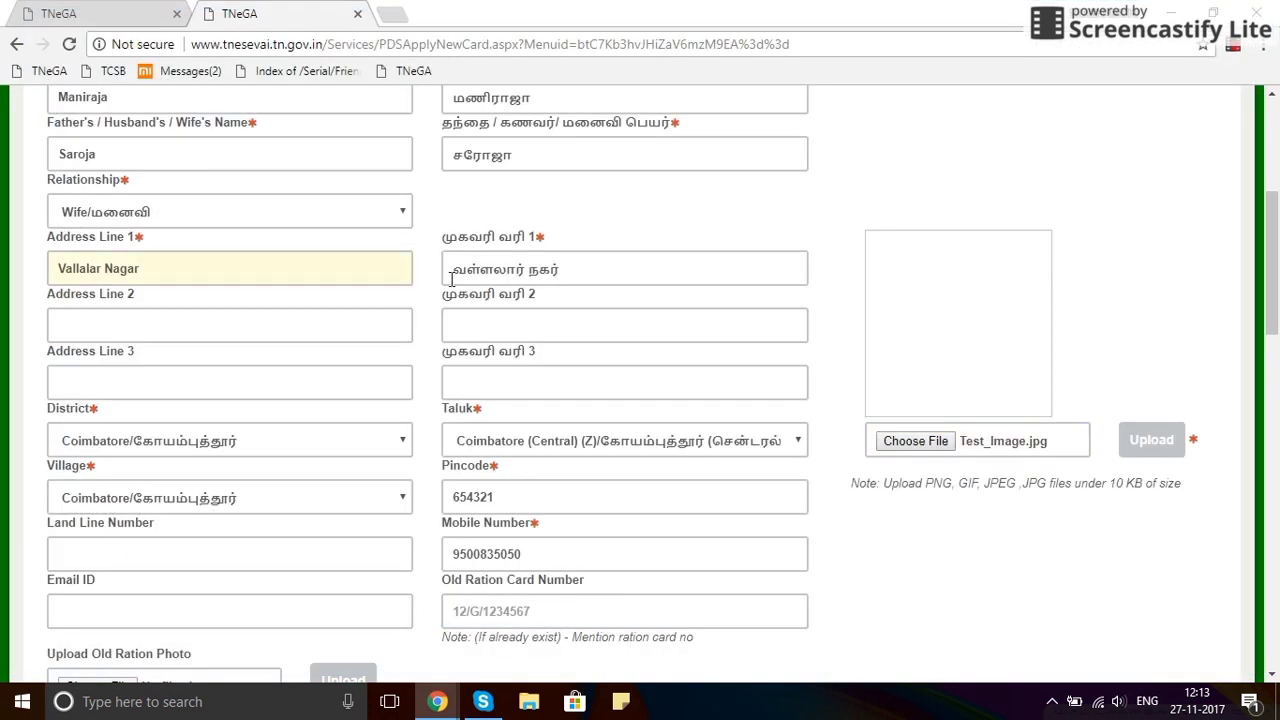
{"action": "left_click", "coordinate": [1163, 456]}
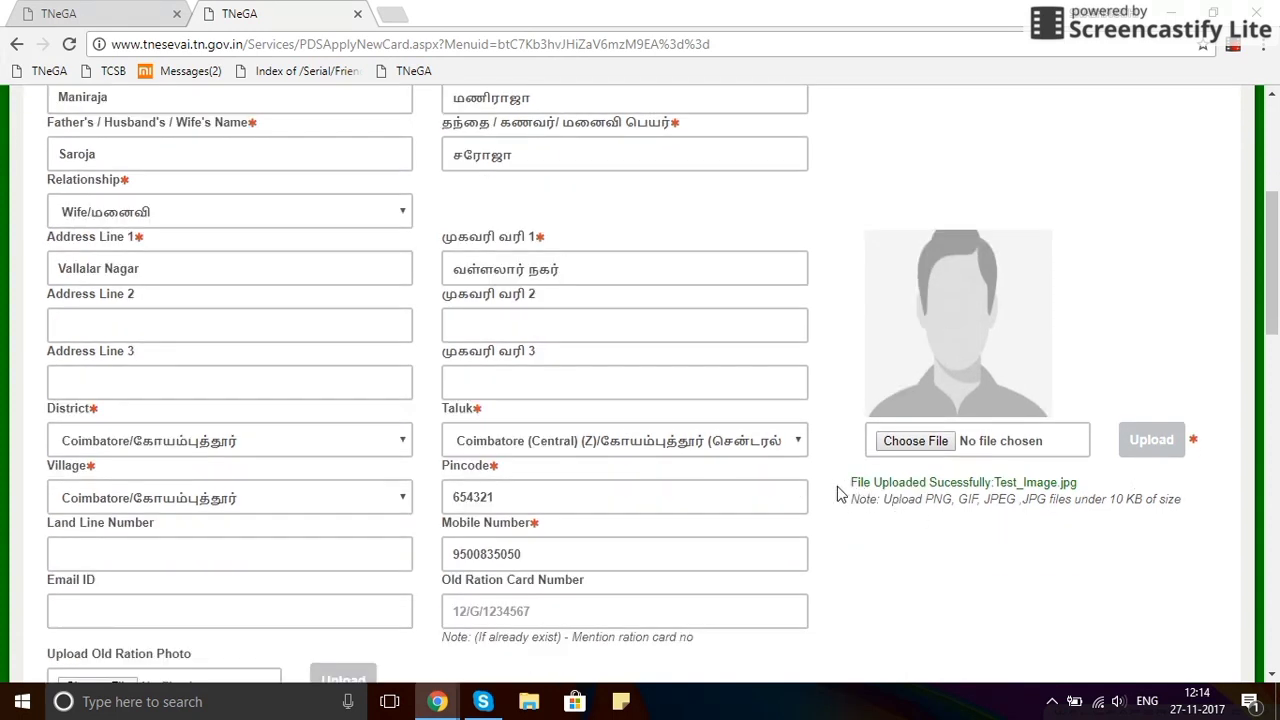
{"action": "left_click_drag", "start_coordinate": [849, 487], "coordinate": [1086, 484]}
{"action": "left_click", "coordinate": [1028, 545]}
Pick 01-Jan-1981 as the family head's date of birth in the calendar.
{"action": "scroll", "coordinate": [846, 543], "scroll_direction": "down", "scroll_amount": 3}
{"action": "scroll", "coordinate": [590, 485], "scroll_direction": "up", "scroll_amount": 1}
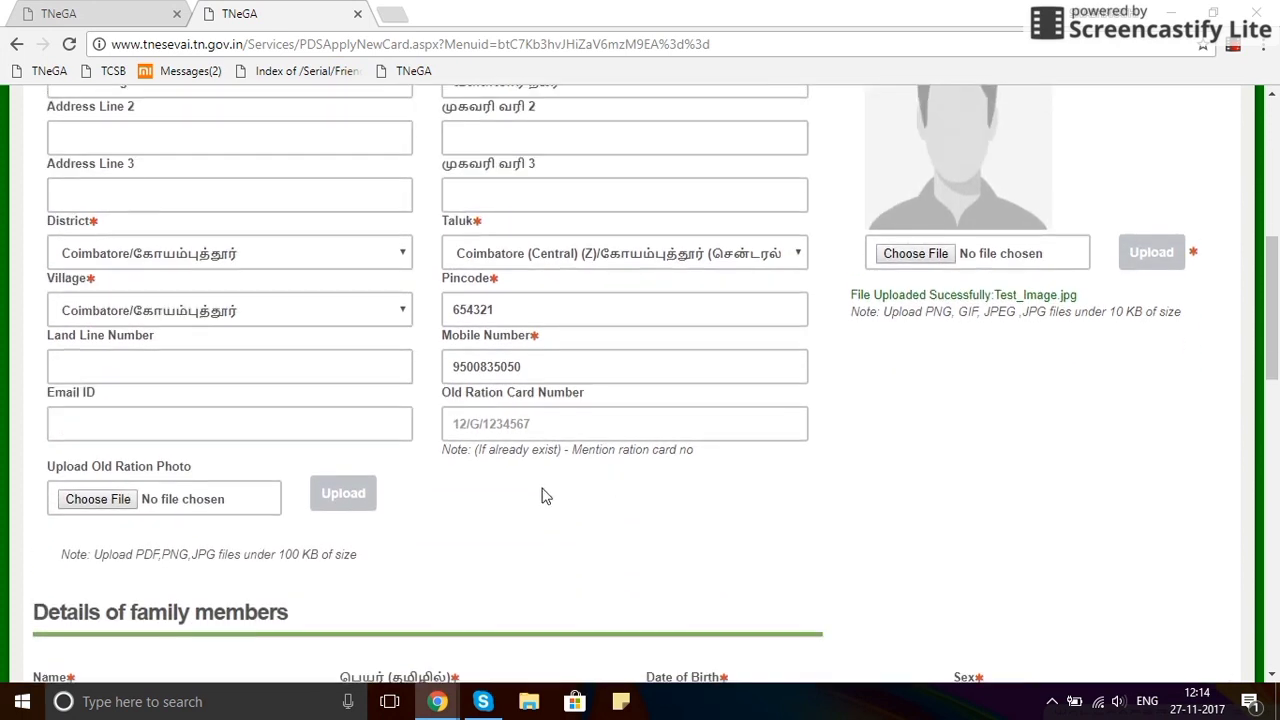
{"action": "scroll", "coordinate": [545, 496], "scroll_direction": "down", "scroll_amount": 2}
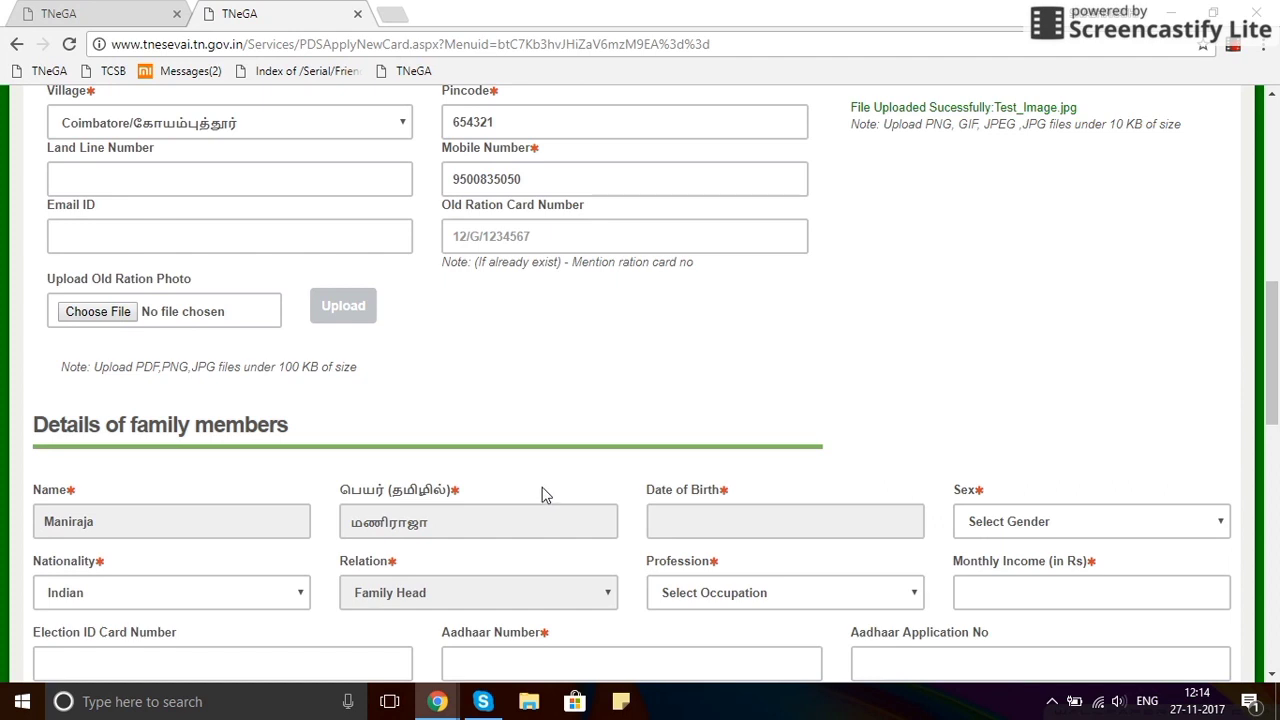
{"action": "scroll", "coordinate": [503, 480], "scroll_direction": "down", "scroll_amount": 1}
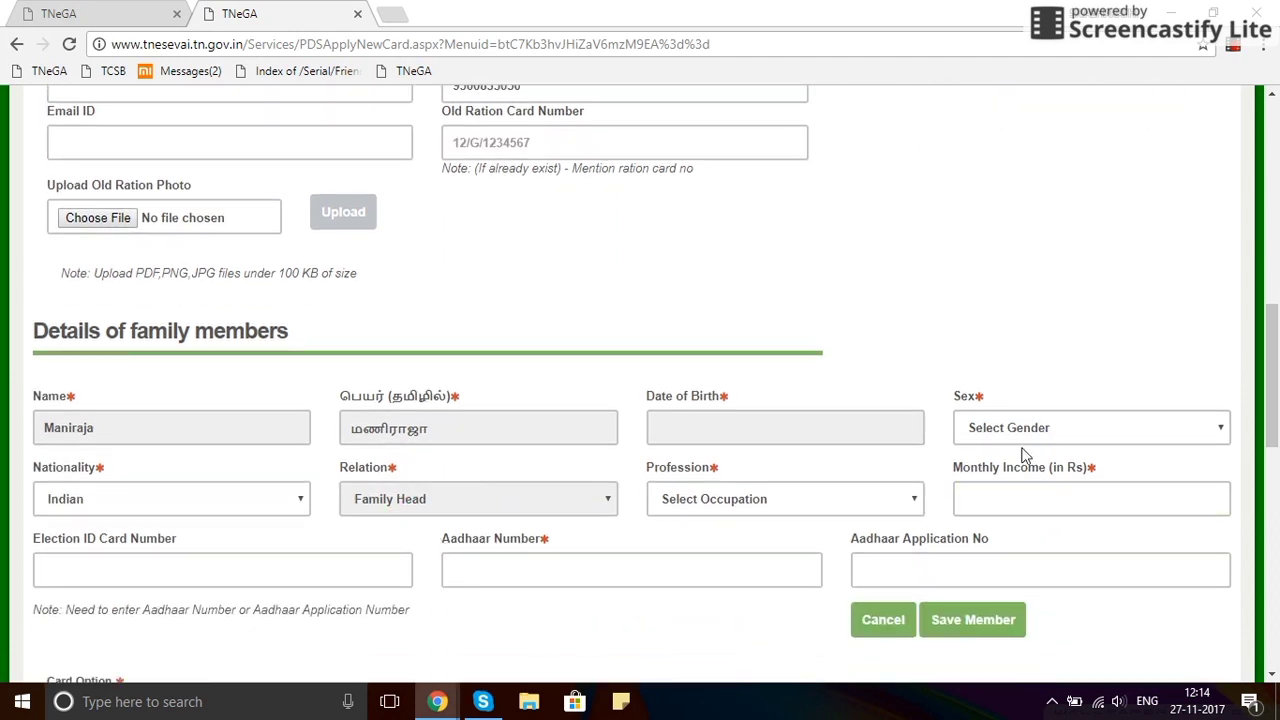
{"action": "left_click", "coordinate": [786, 430]}
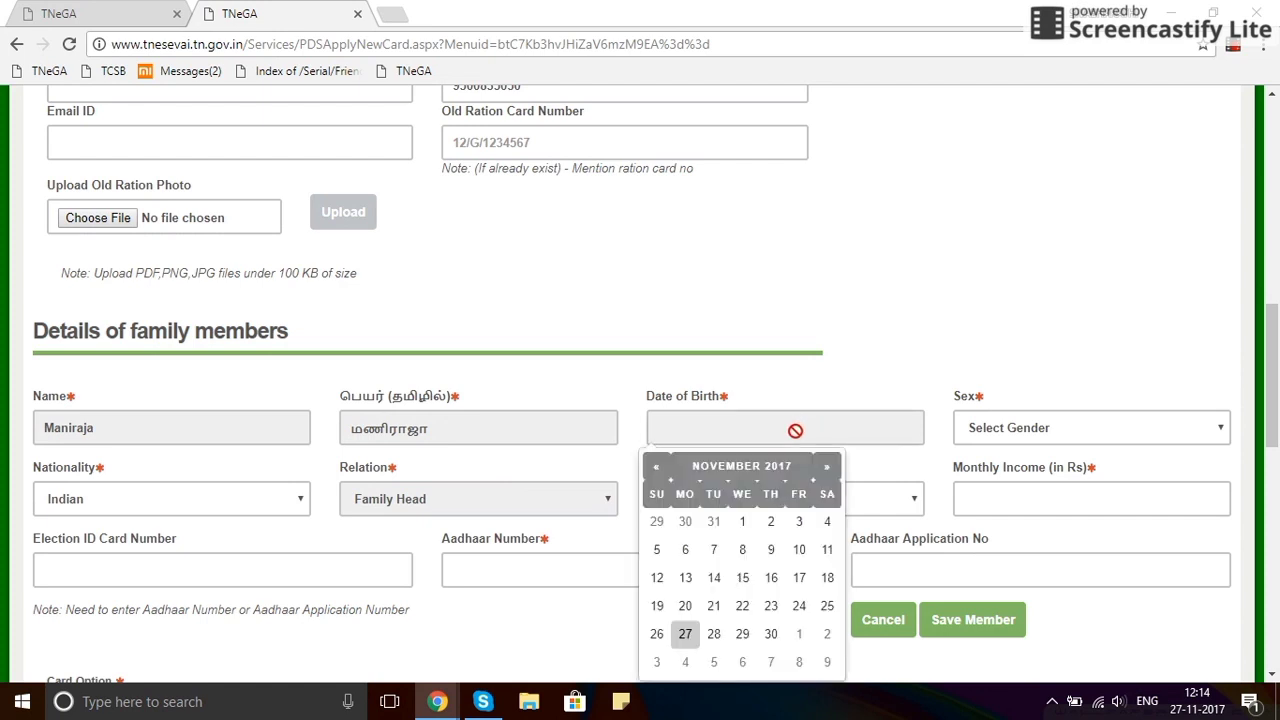
{"action": "left_click", "coordinate": [732, 472]}
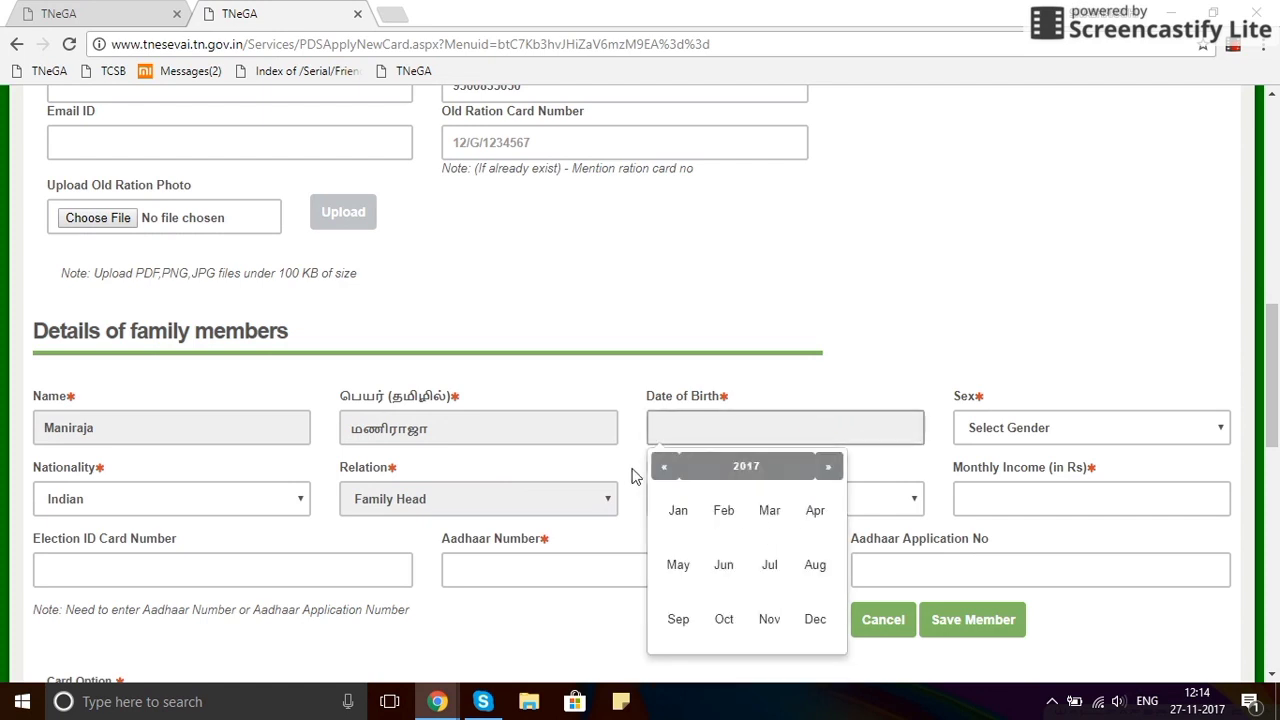
{"action": "left_click", "coordinate": [726, 472]}
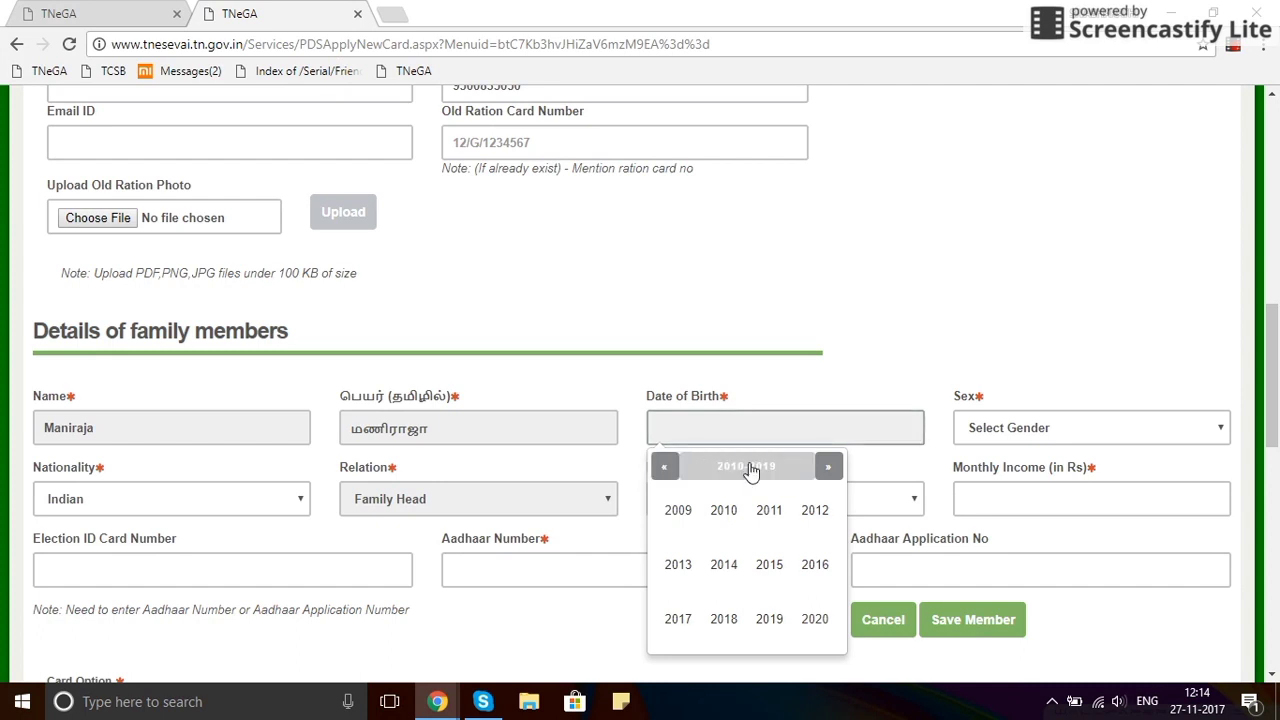
{"action": "left_click", "coordinate": [665, 468]}
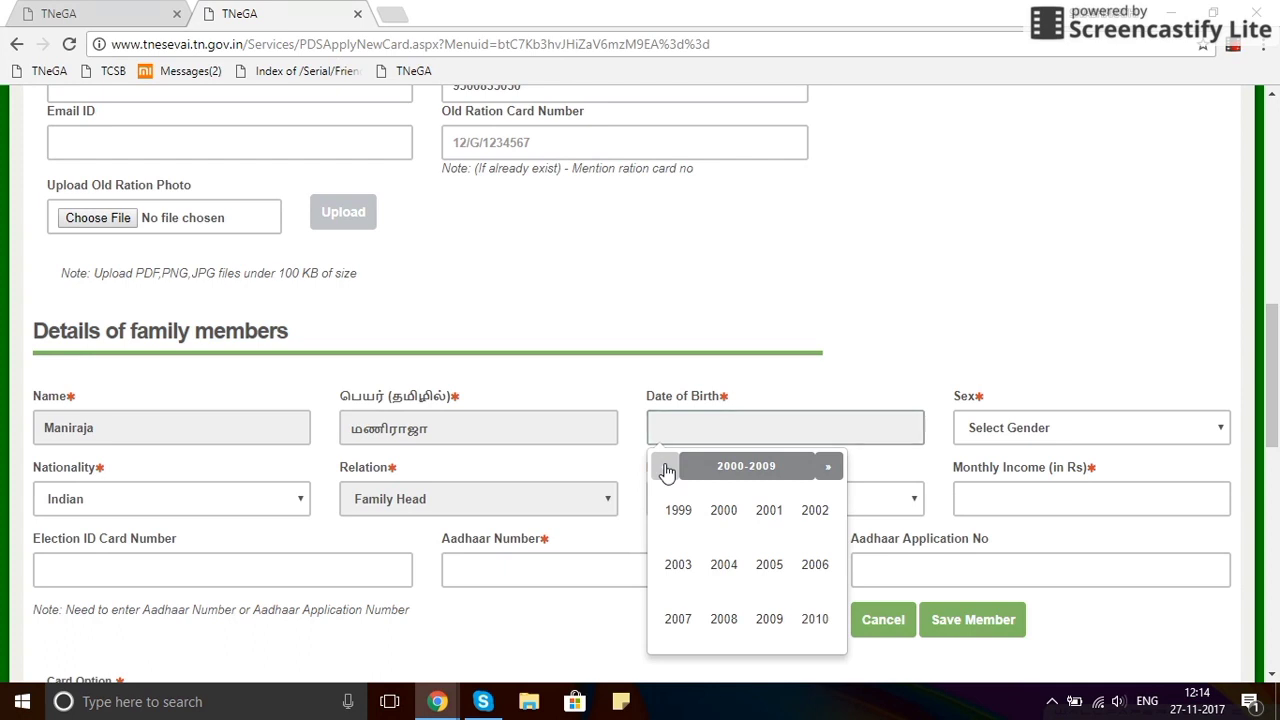
{"action": "left_click", "coordinate": [665, 468]}
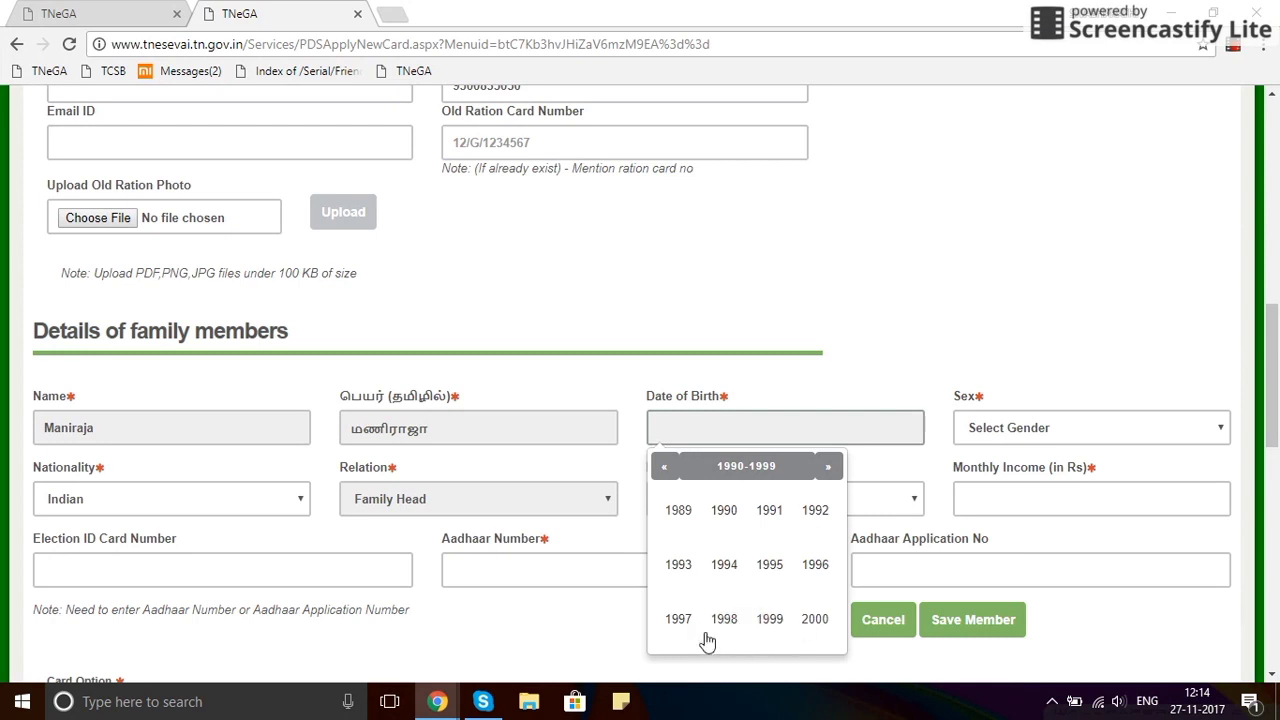
{"action": "left_click", "coordinate": [670, 470]}
{"action": "left_click", "coordinate": [768, 518]}
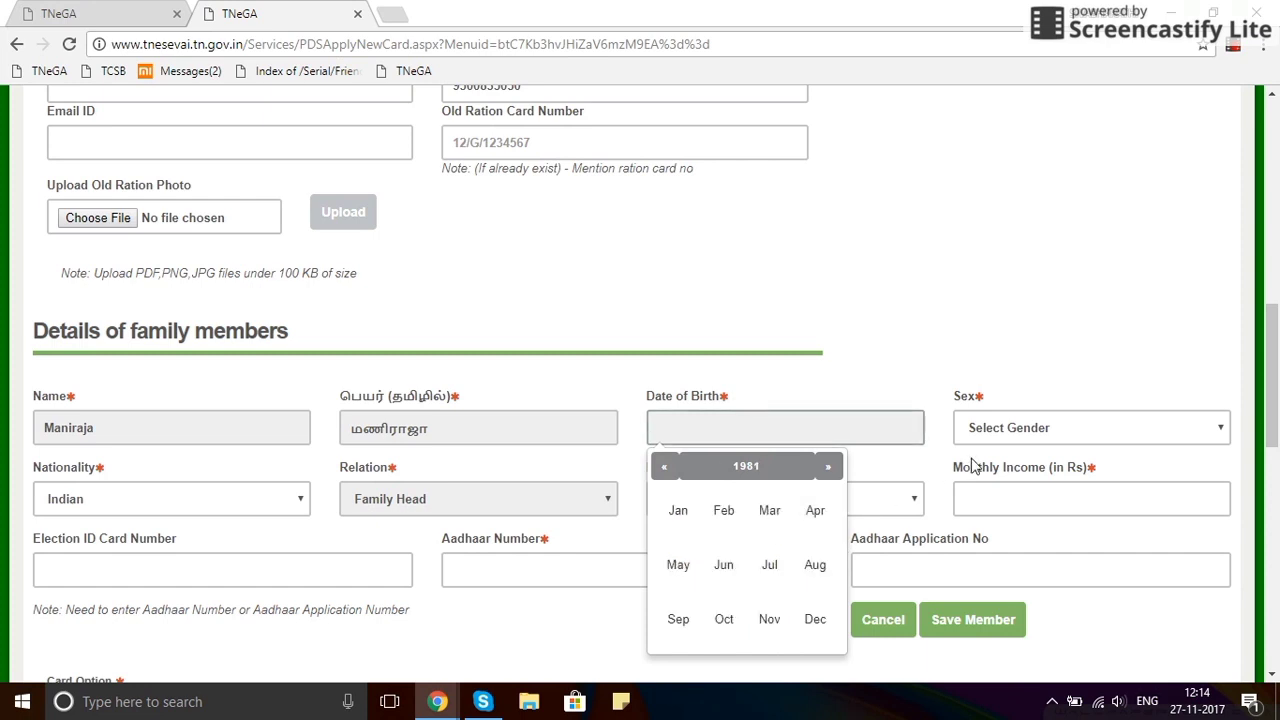
{"action": "left_click", "coordinate": [680, 515]}
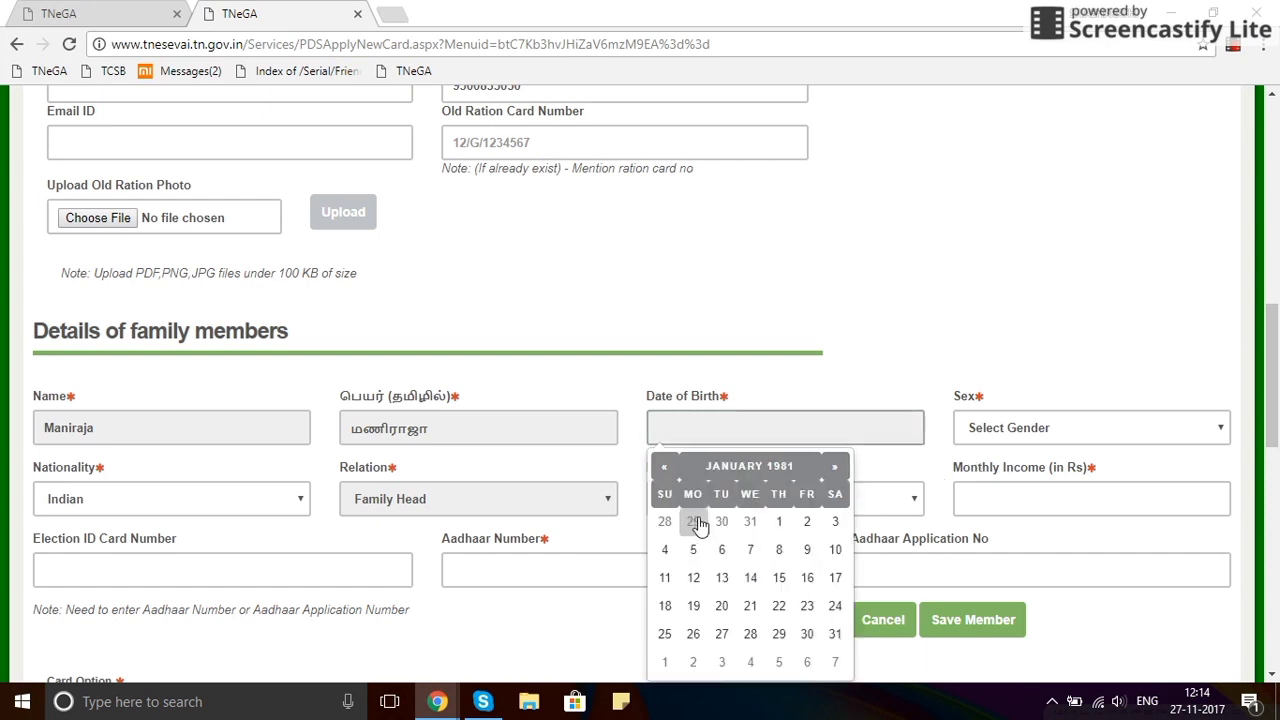
{"action": "left_click", "coordinate": [780, 524]}
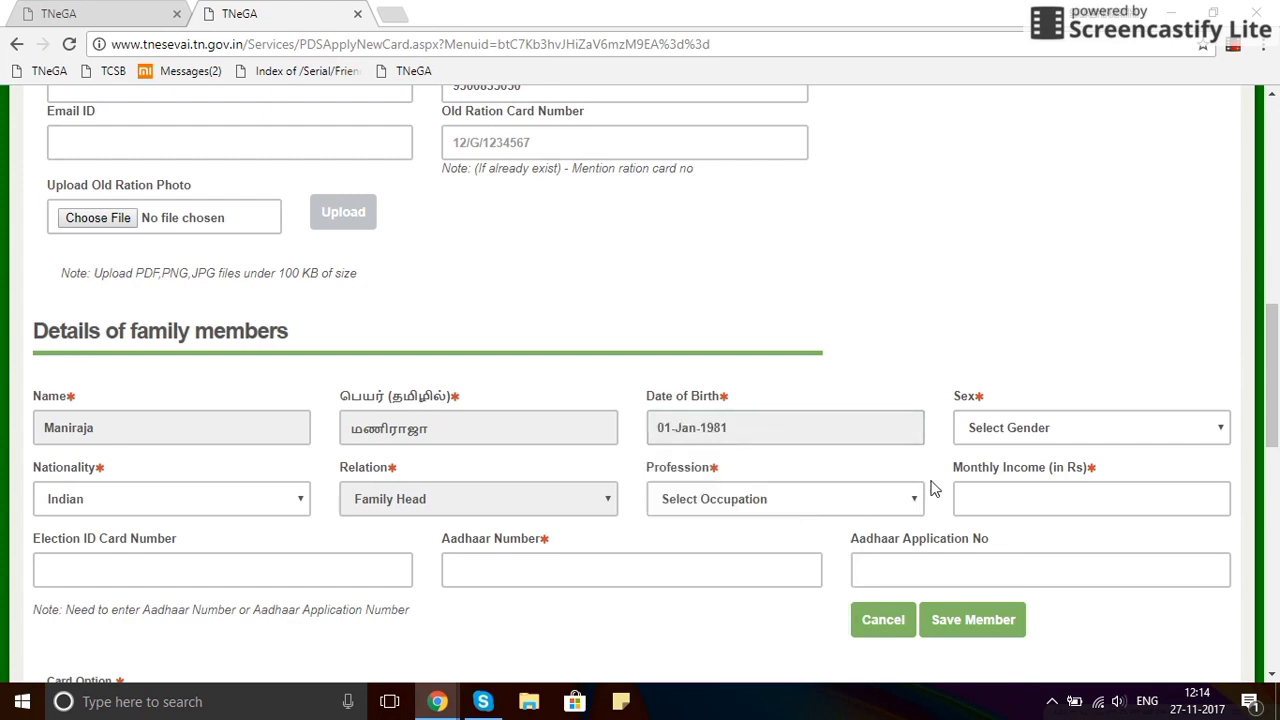
Set sex Male, profession Private, and start entering monthly income 16000.
{"action": "left_click", "coordinate": [1045, 435]}
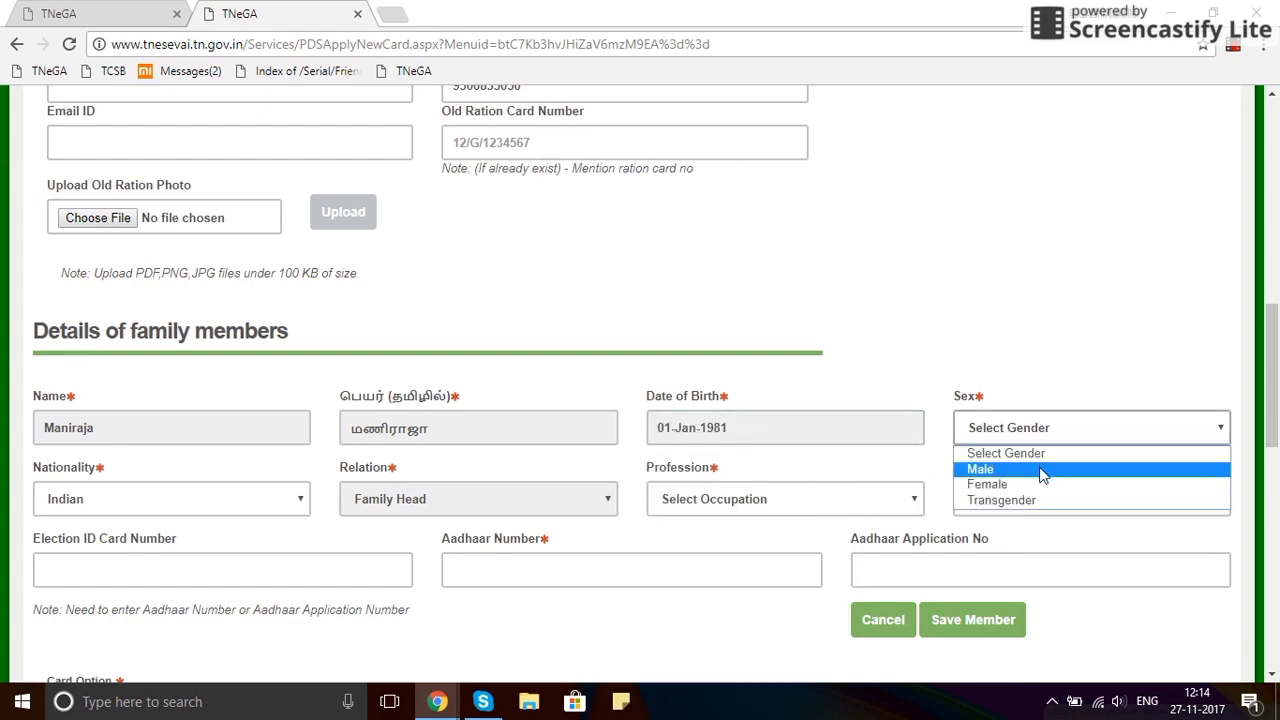
{"action": "left_click", "coordinate": [1040, 470]}
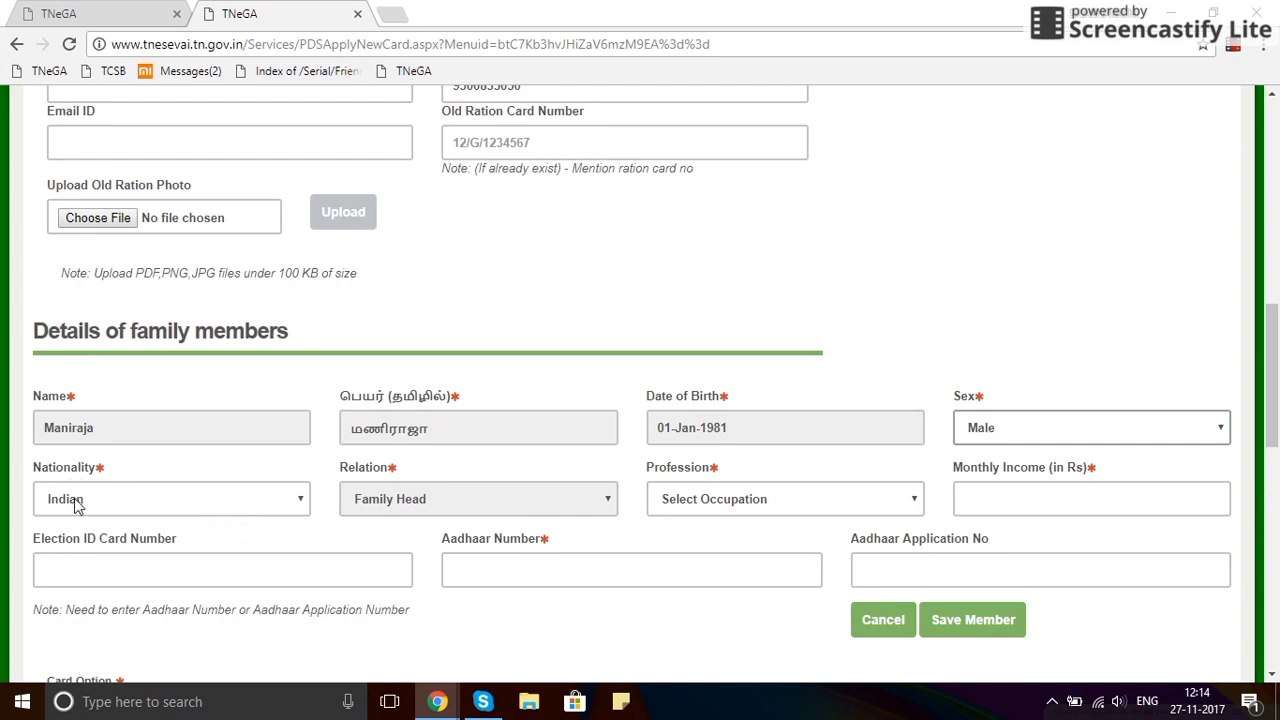
{"action": "left_click", "coordinate": [714, 505]}
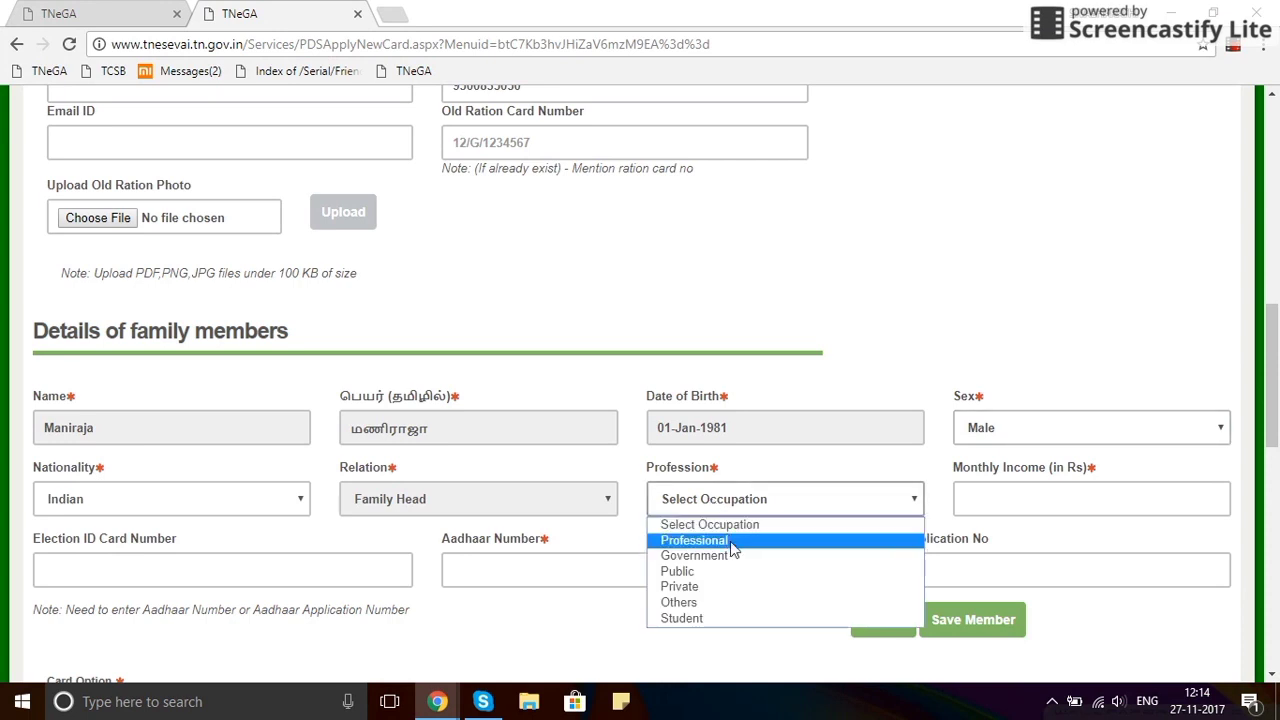
{"action": "left_click", "coordinate": [731, 541]}
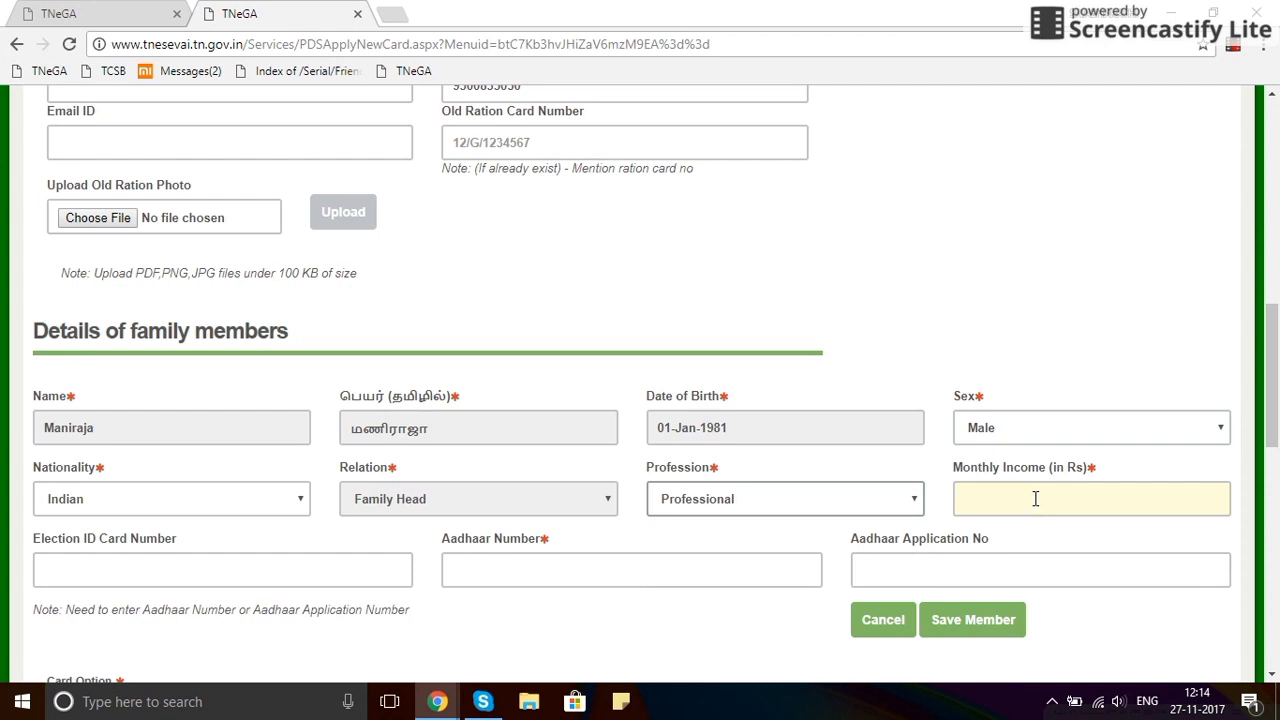
{"action": "left_click", "coordinate": [768, 510]}
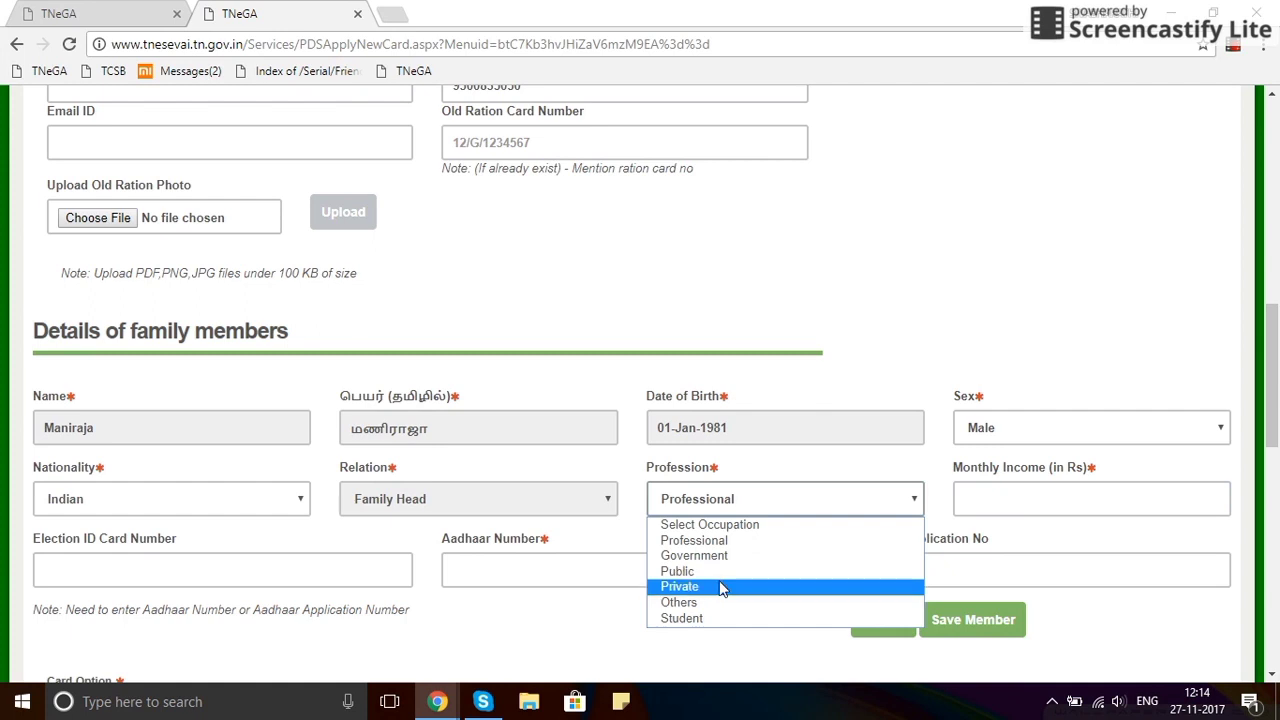
{"action": "left_click", "coordinate": [723, 588]}
{"action": "left_click", "coordinate": [1010, 490]}
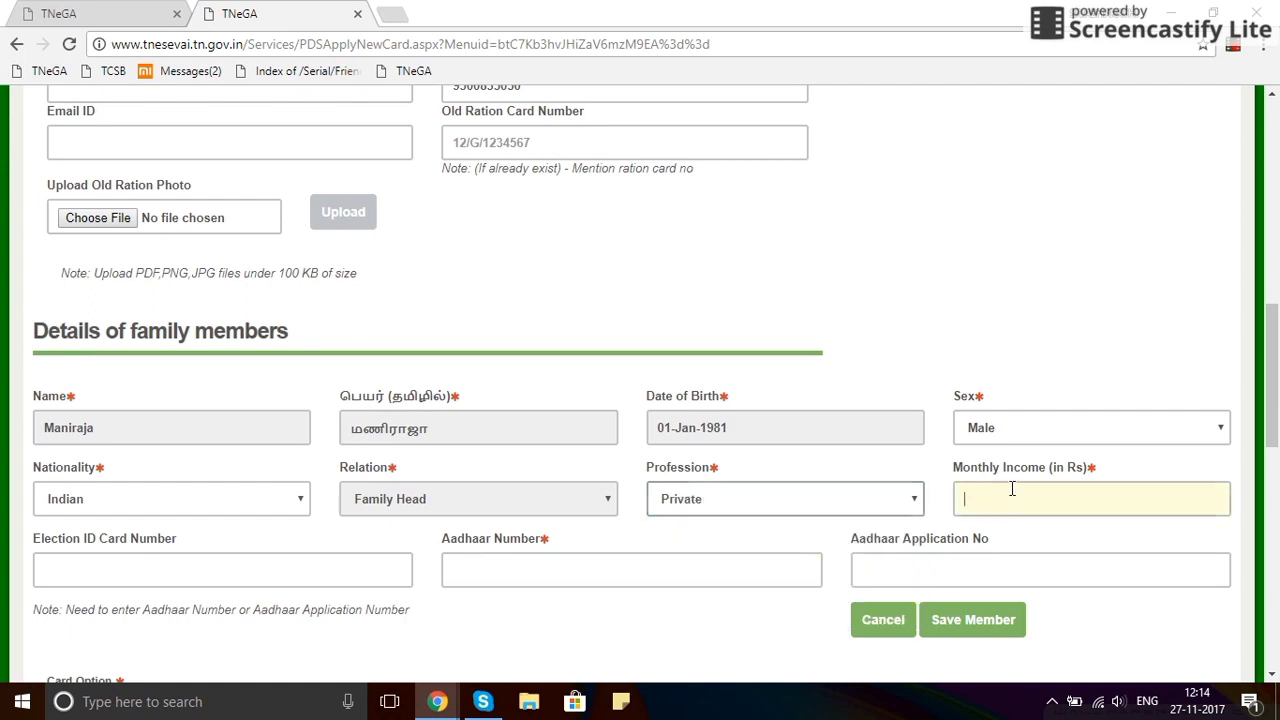
{"action": "type", "text": "16000"}
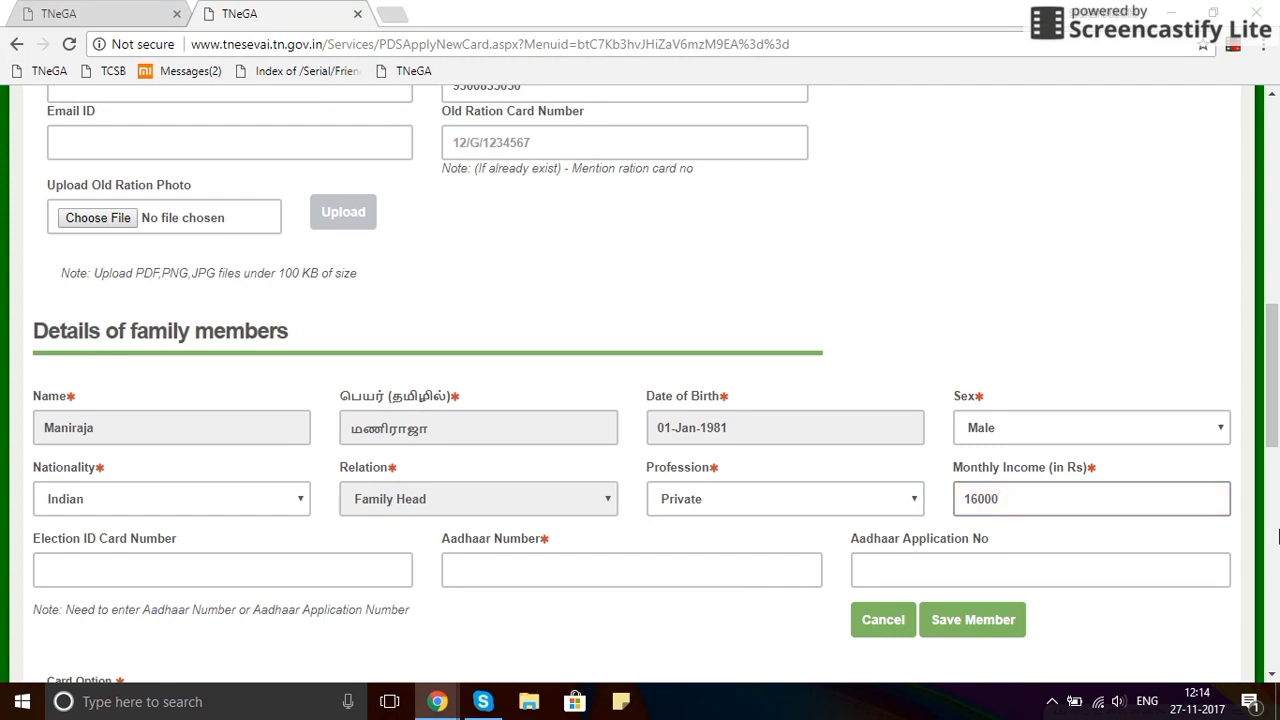
Enter the family head's Aadhaar number and save the member.
{"action": "scroll", "coordinate": [686, 597], "scroll_direction": "down", "scroll_amount": 1}
{"action": "left_click", "coordinate": [472, 476]}
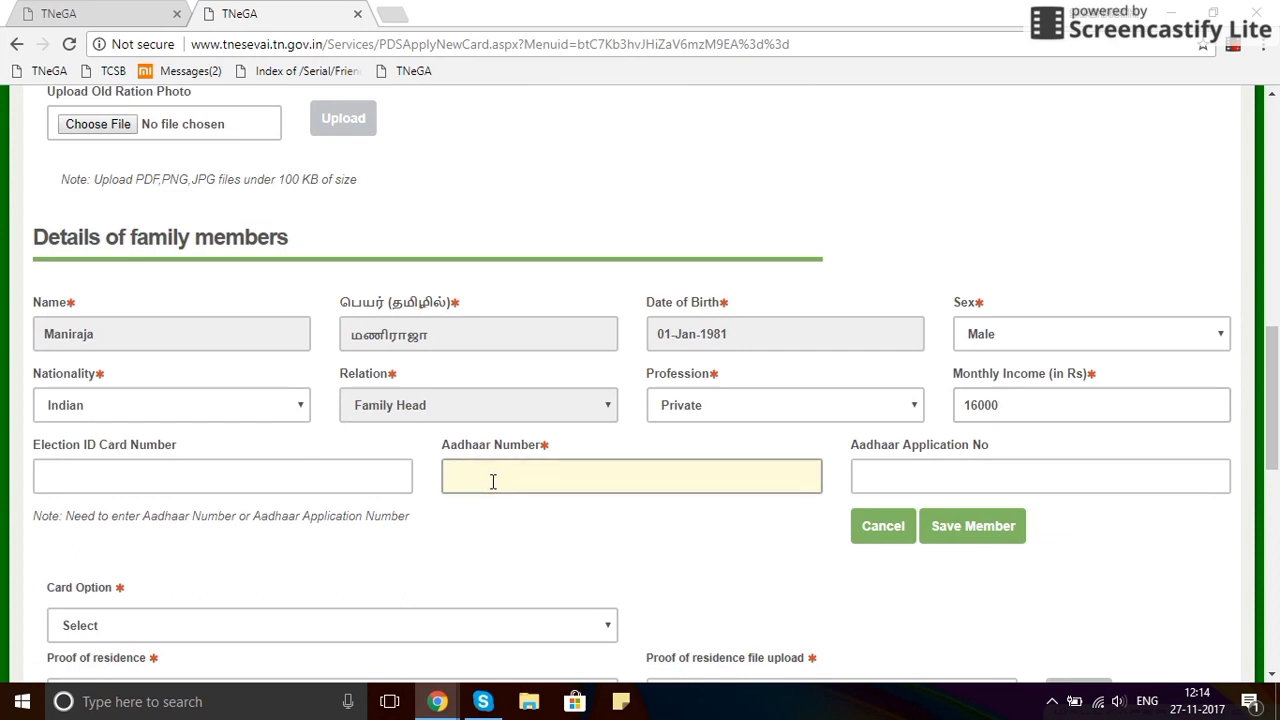
{"action": "scroll", "coordinate": [722, 535], "scroll_direction": "down", "scroll_amount": 2}
{"action": "scroll", "coordinate": [750, 520], "scroll_direction": "down", "scroll_amount": 1}
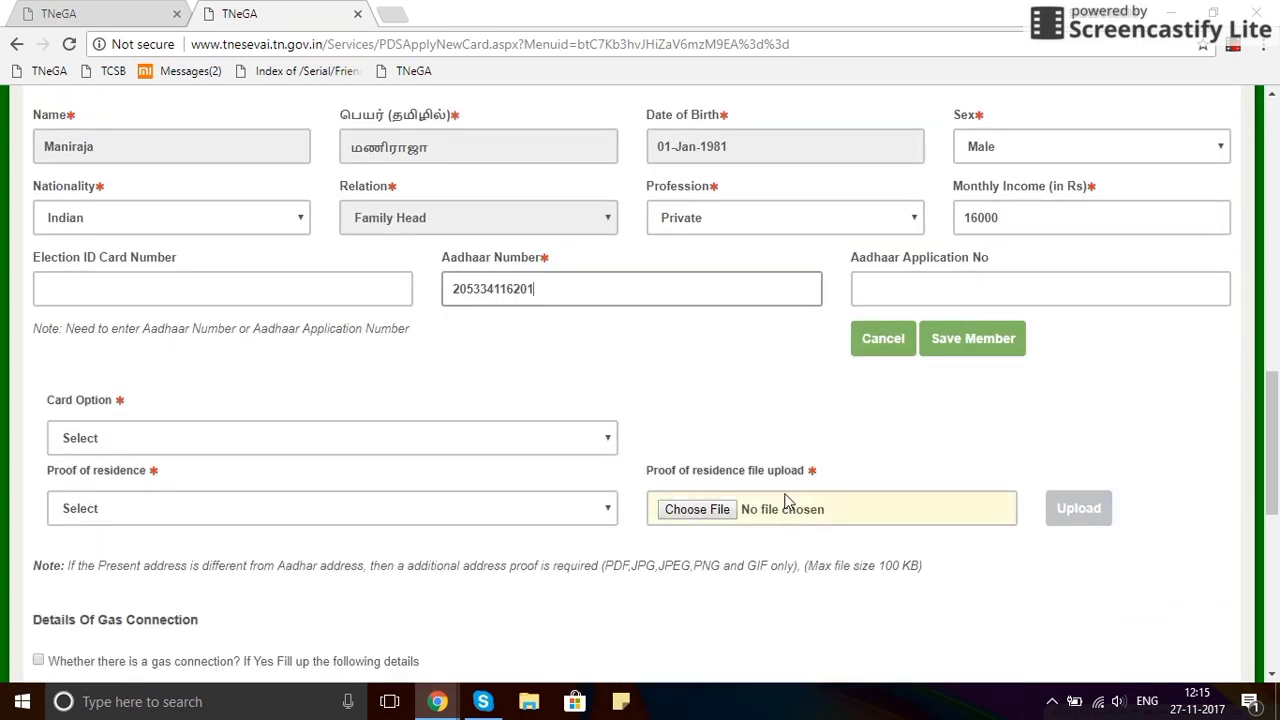
{"action": "left_click", "coordinate": [945, 343]}
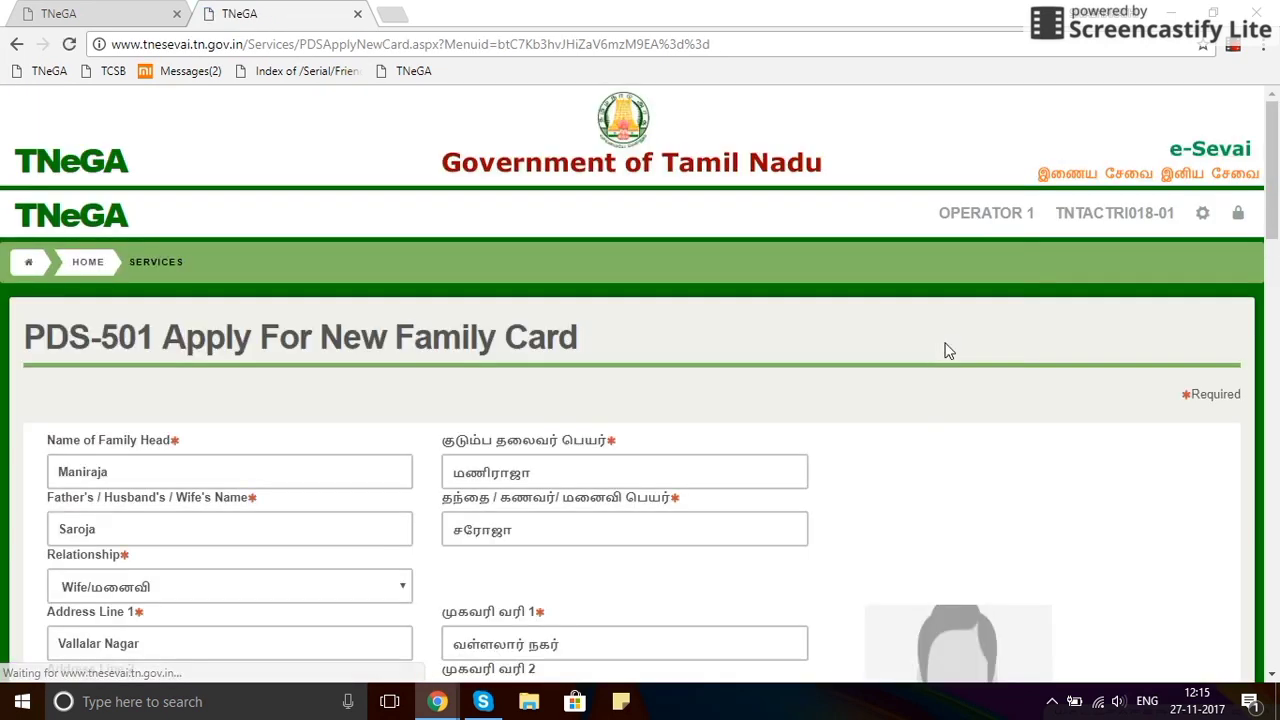
Check the saved members-table row, highlighting the family head's name and the Family Head relation.
{"action": "scroll", "coordinate": [950, 354], "scroll_direction": "down", "scroll_amount": 5}
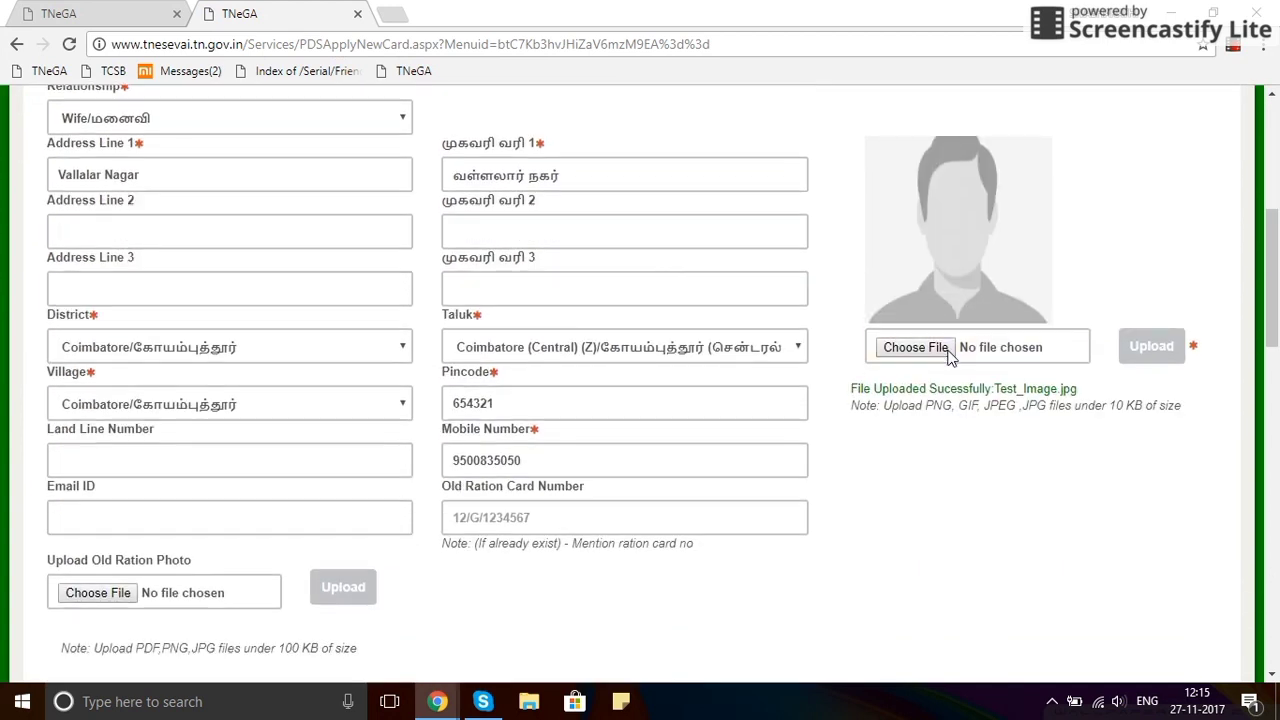
{"action": "scroll", "coordinate": [950, 358], "scroll_direction": "down", "scroll_amount": 3}
{"action": "scroll", "coordinate": [950, 358], "scroll_direction": "down", "scroll_amount": 2}
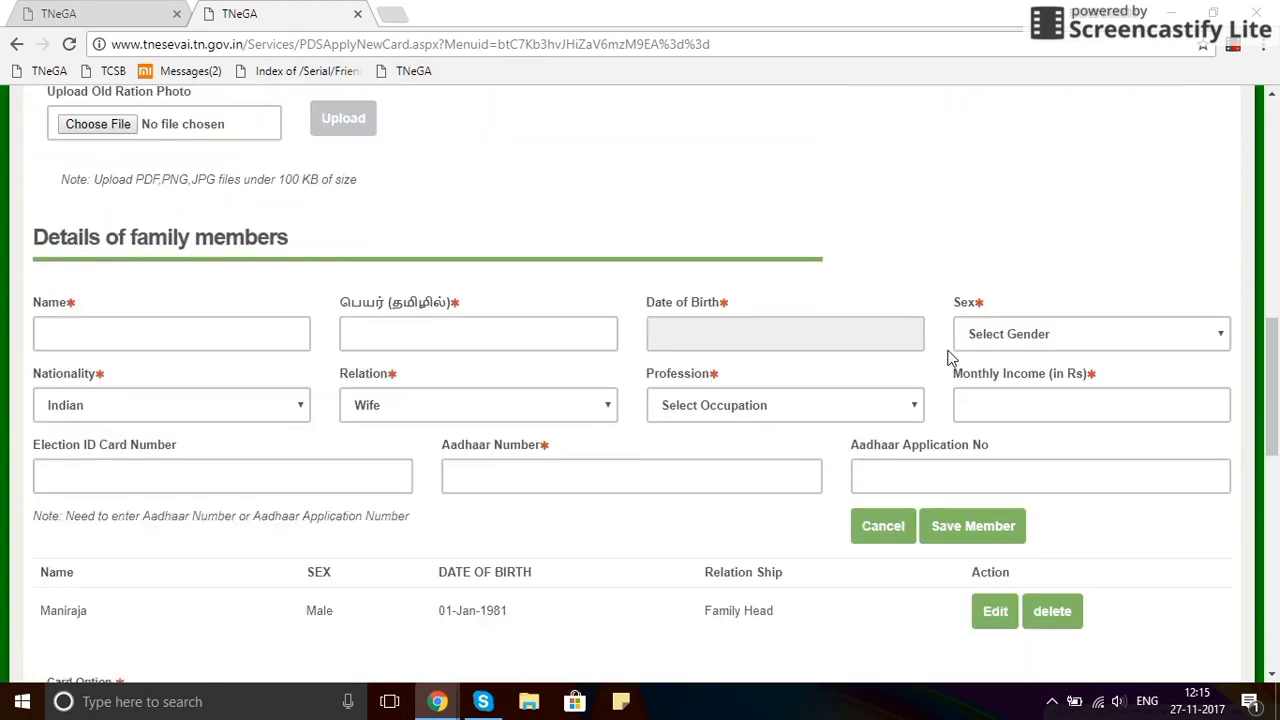
{"action": "scroll", "coordinate": [950, 357], "scroll_direction": "down", "scroll_amount": 2}
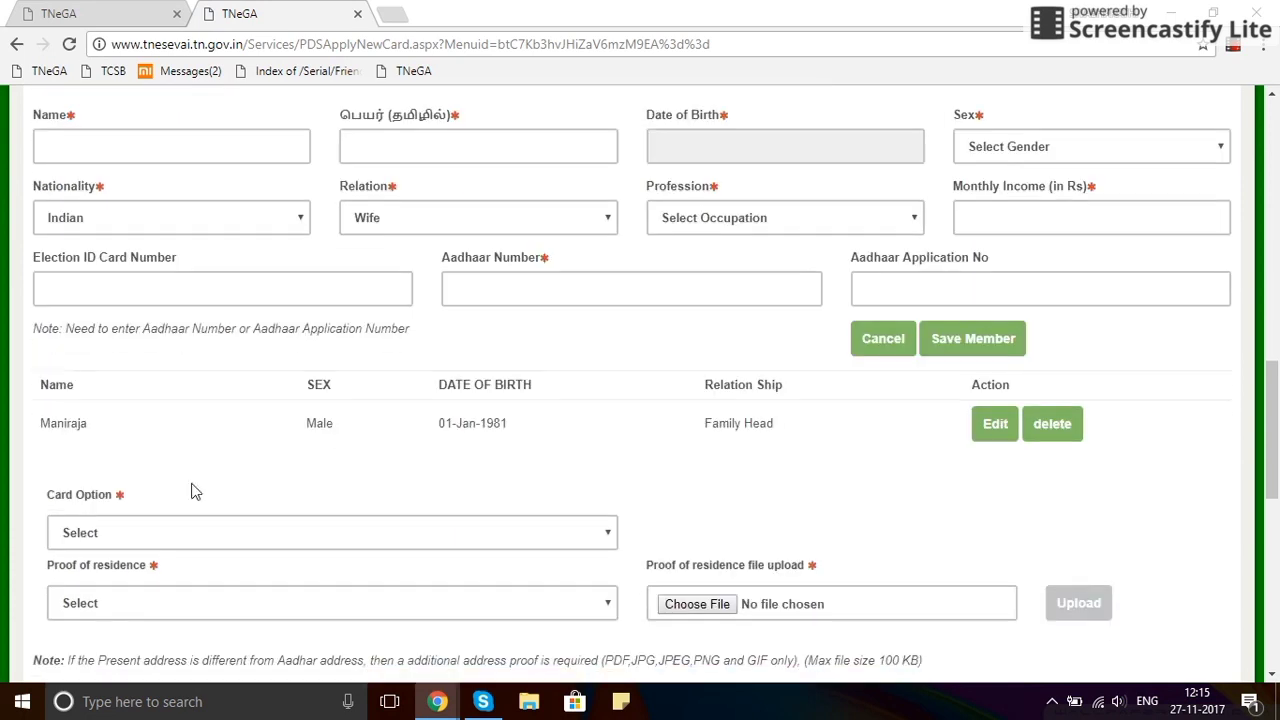
{"action": "left_click_drag", "start_coordinate": [30, 423], "coordinate": [95, 417]}
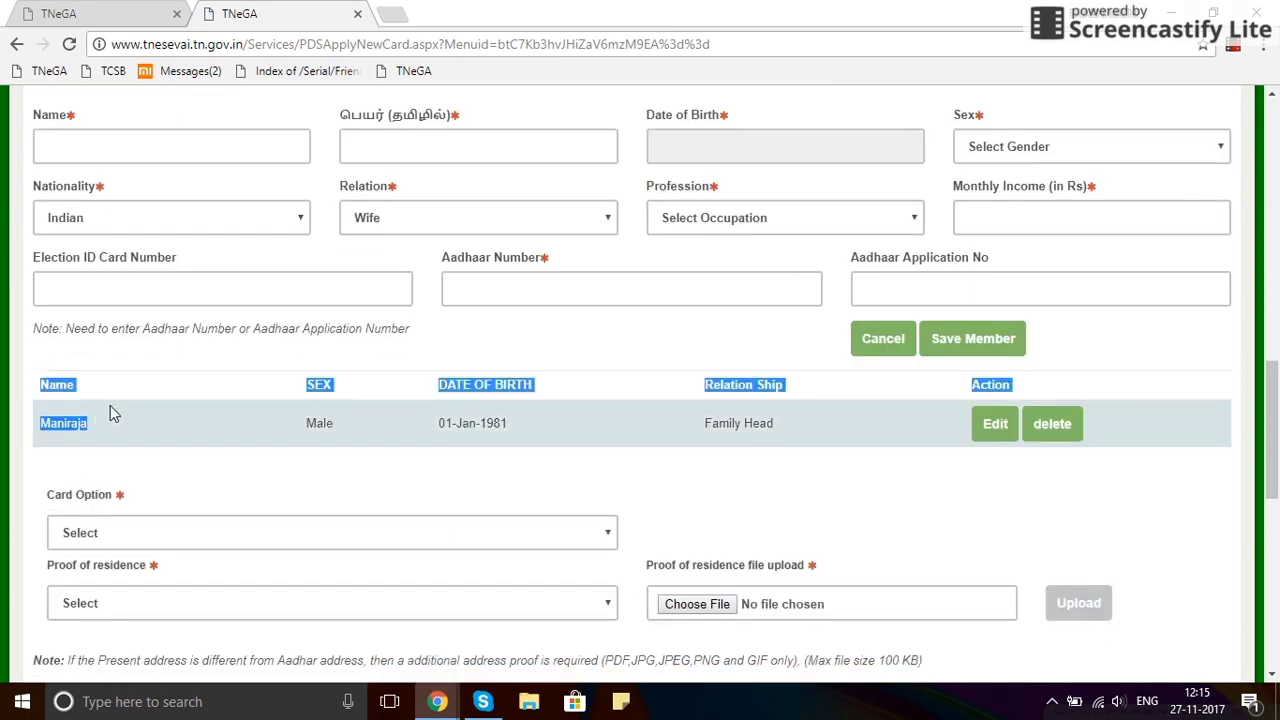
{"action": "left_click", "coordinate": [145, 430]}
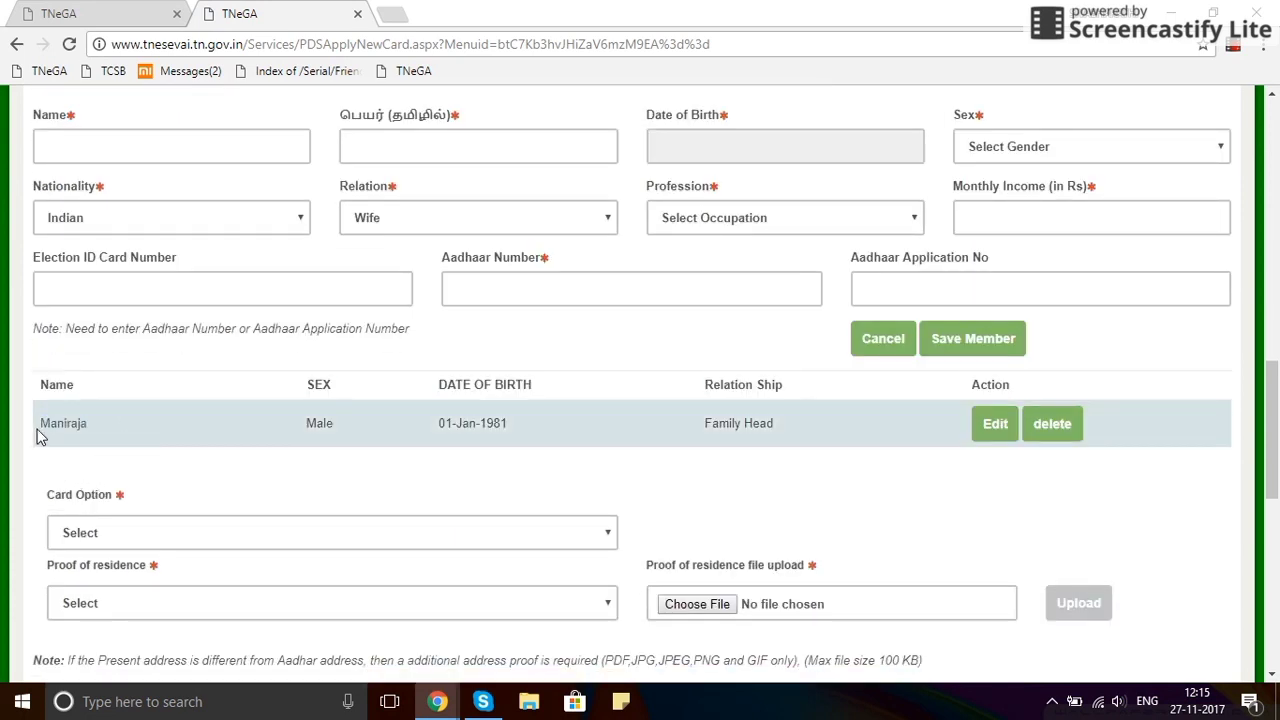
{"action": "left_click_drag", "start_coordinate": [38, 437], "coordinate": [108, 432]}
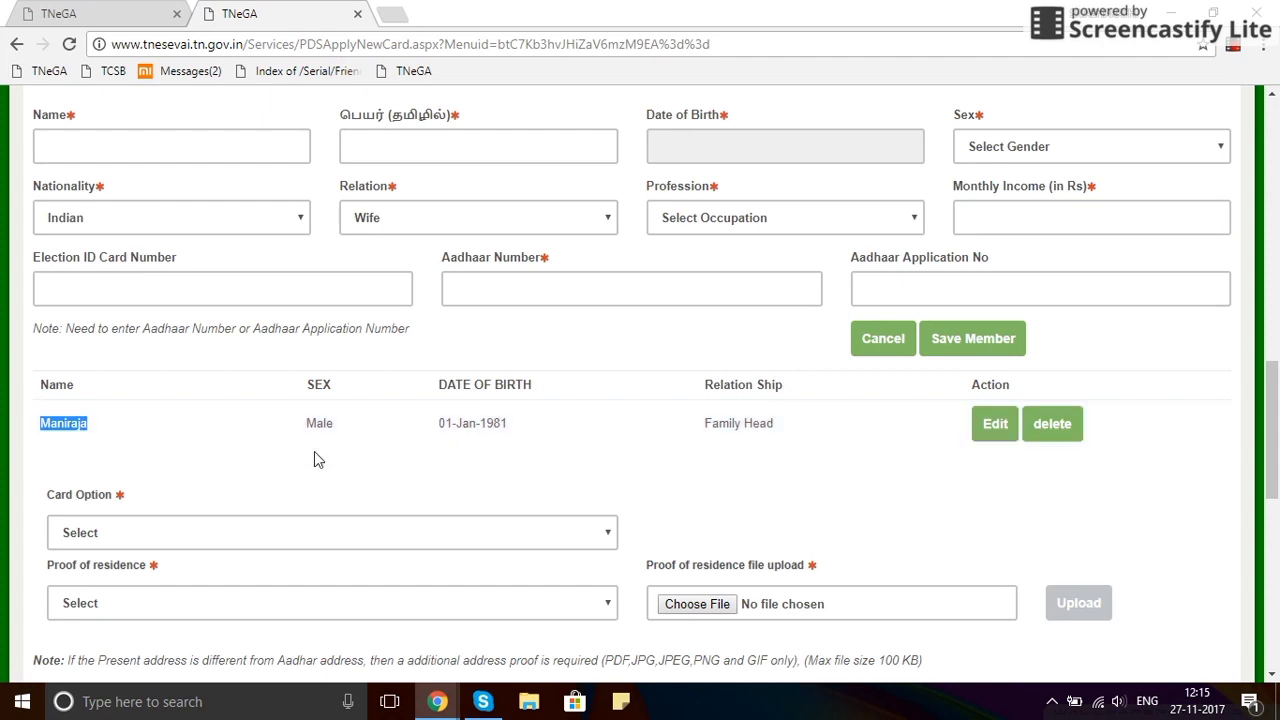
{"action": "left_click_drag", "start_coordinate": [690, 434], "coordinate": [785, 428]}
{"action": "left_click", "coordinate": [806, 455]}
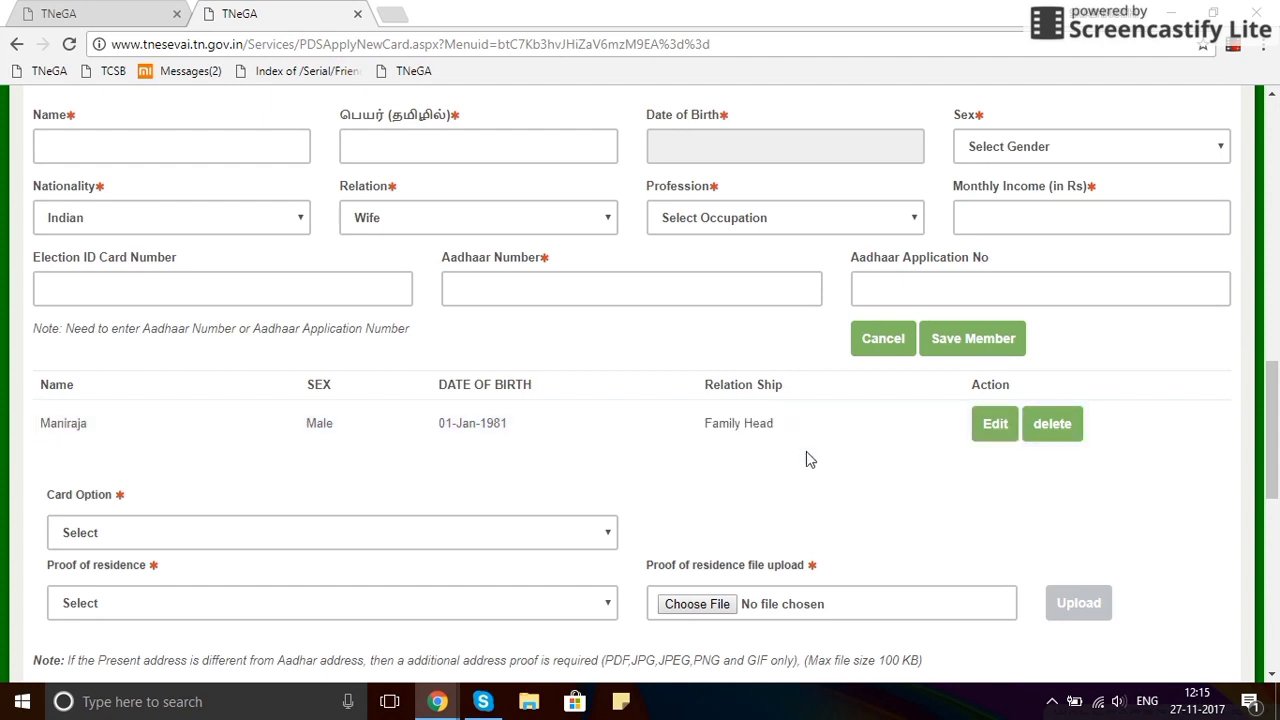
{"action": "scroll", "coordinate": [760, 460], "scroll_direction": "down", "scroll_amount": 2}
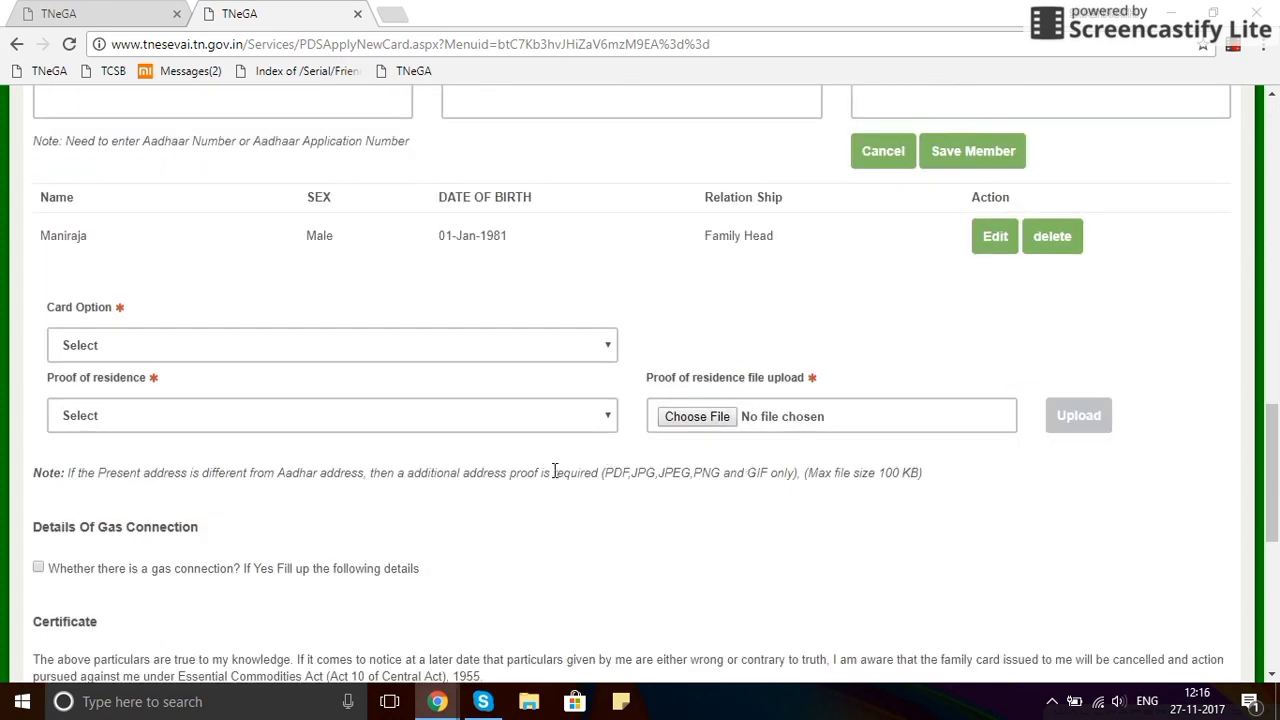
Set the Card Option to No Commodity Card.
{"action": "left_click", "coordinate": [317, 340]}
{"action": "left_click", "coordinate": [309, 391]}
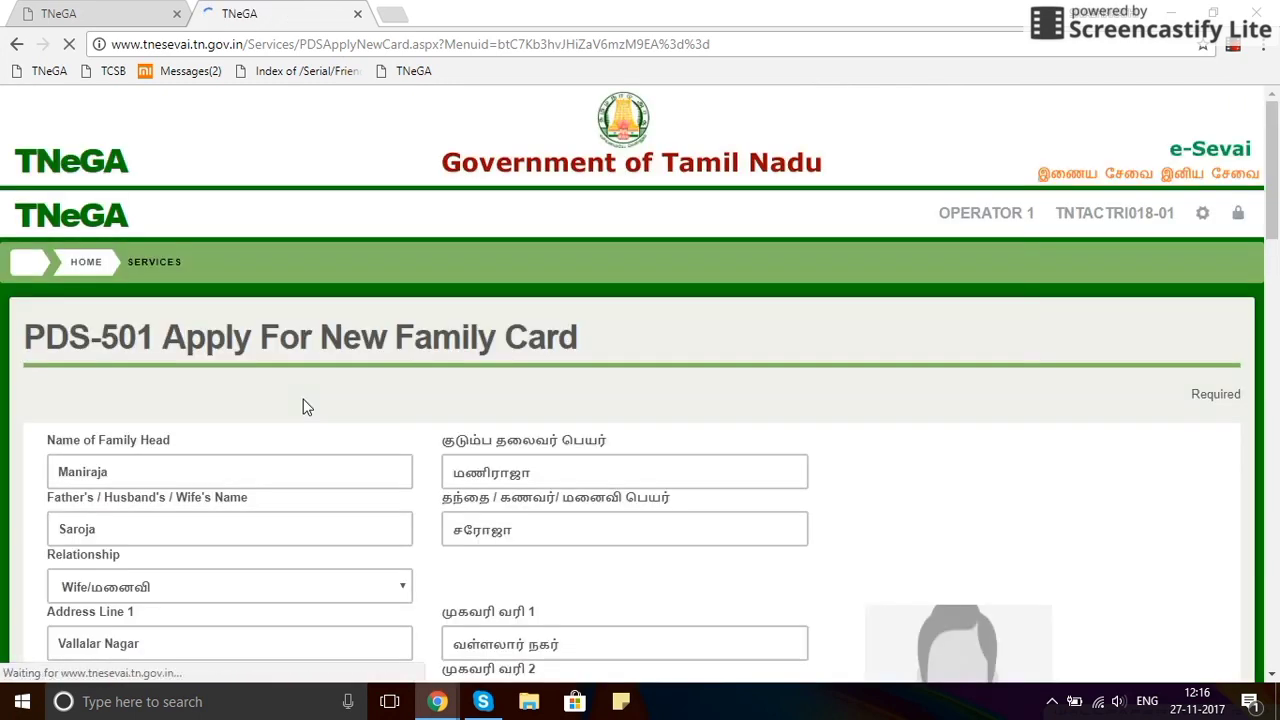
{"action": "scroll", "coordinate": [305, 405], "scroll_direction": "down", "scroll_amount": 6}
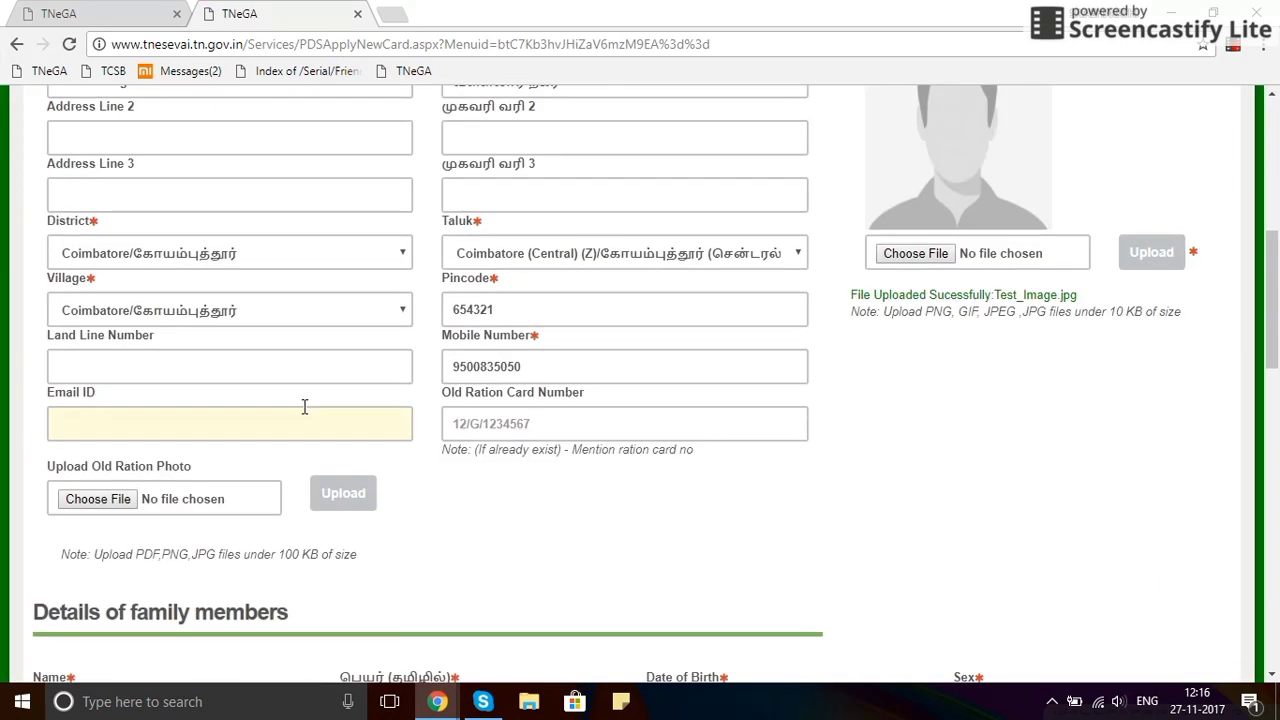
{"action": "scroll", "coordinate": [303, 404], "scroll_direction": "down", "scroll_amount": 2}
{"action": "scroll", "coordinate": [303, 404], "scroll_direction": "down", "scroll_amount": 2}
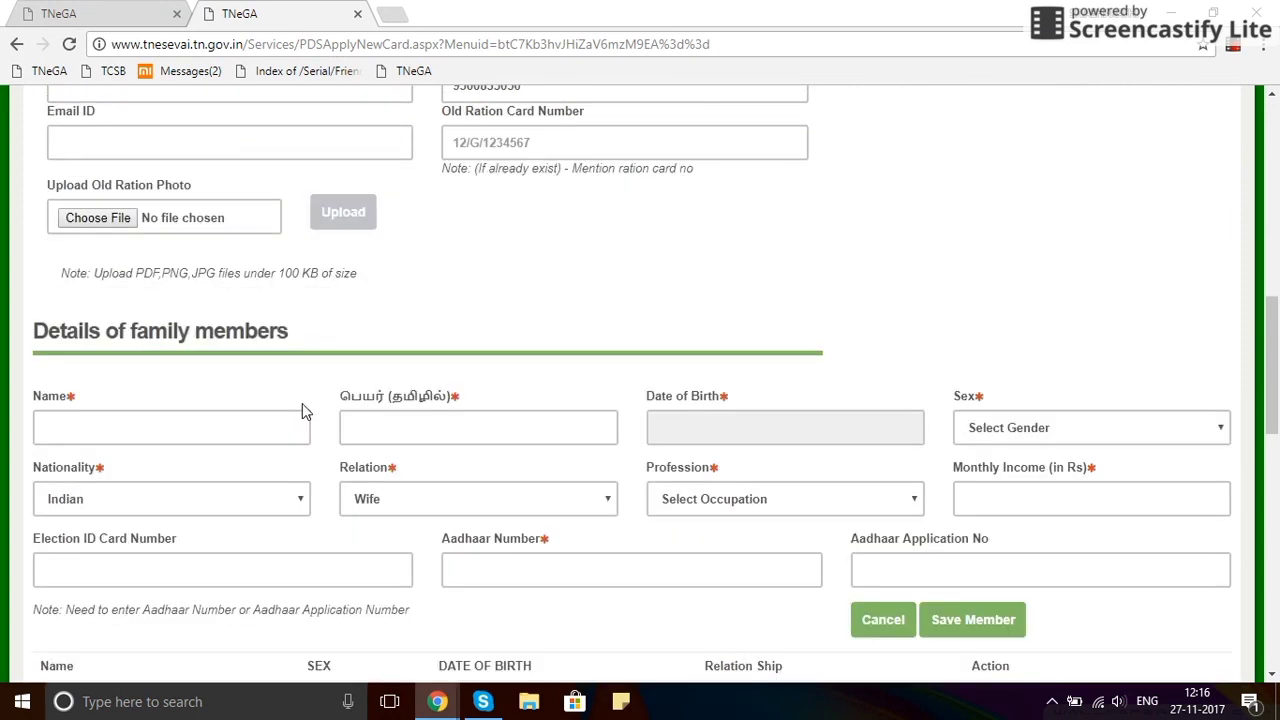
{"action": "scroll", "coordinate": [305, 405], "scroll_direction": "down", "scroll_amount": 2}
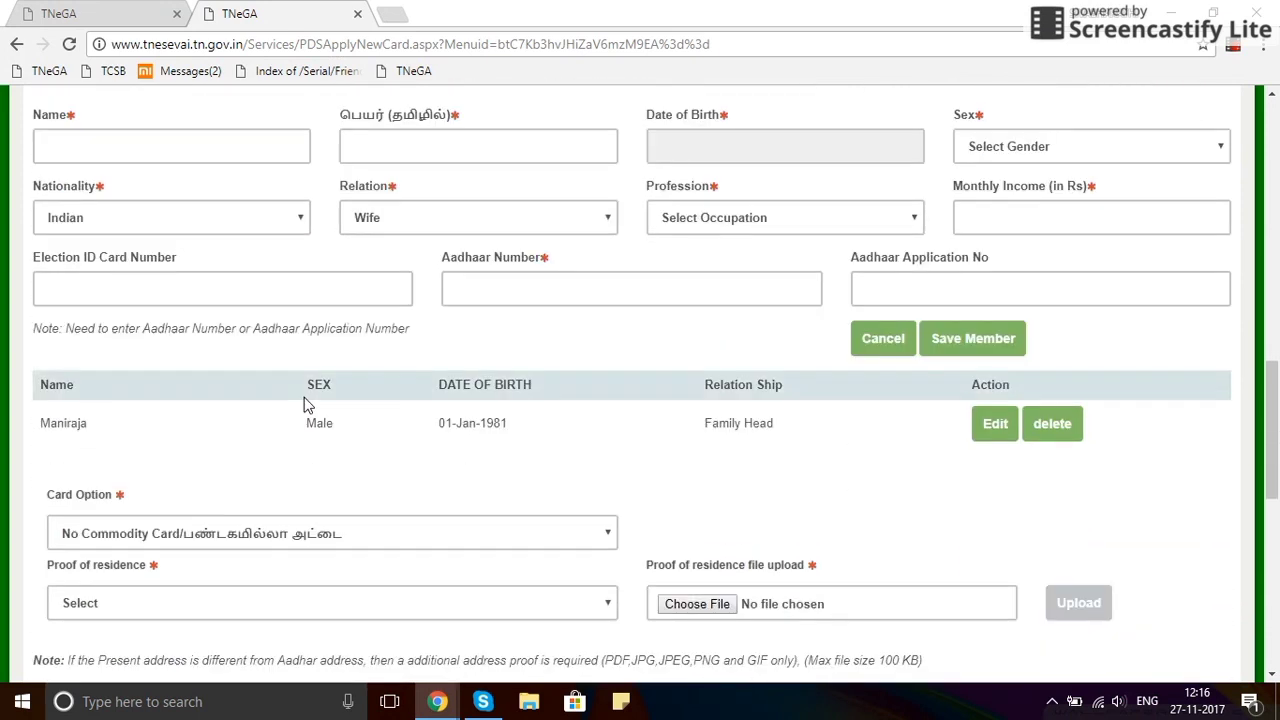
{"action": "scroll", "coordinate": [309, 399], "scroll_direction": "down", "scroll_amount": 1}
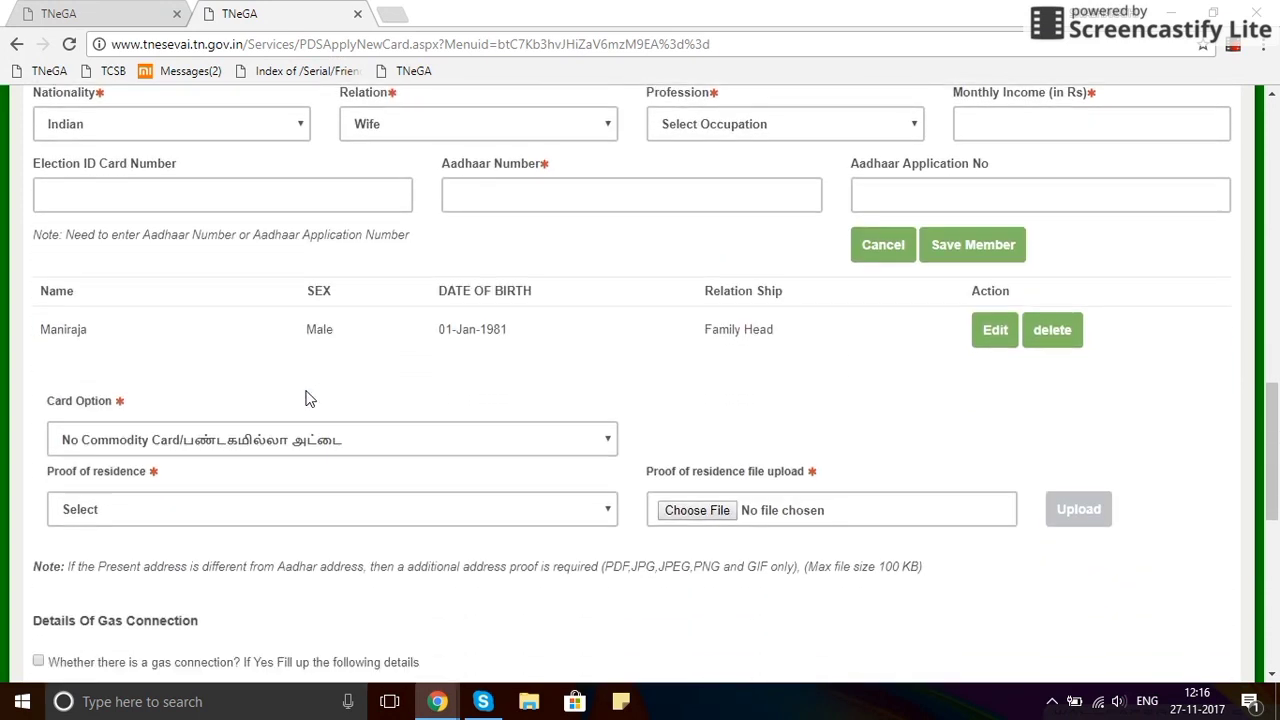
Set Proof of residence to Aadhaar Card and browse for its supporting file.
{"action": "left_click", "coordinate": [358, 509]}
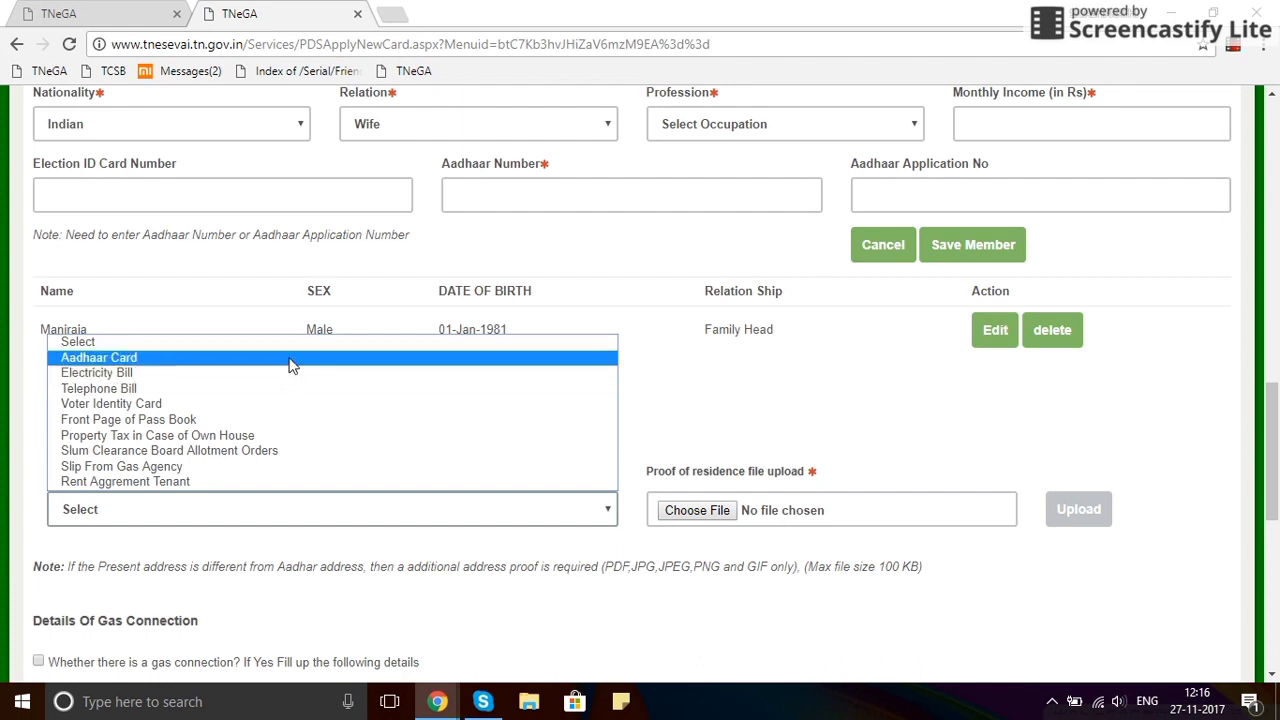
{"action": "left_click", "coordinate": [289, 358]}
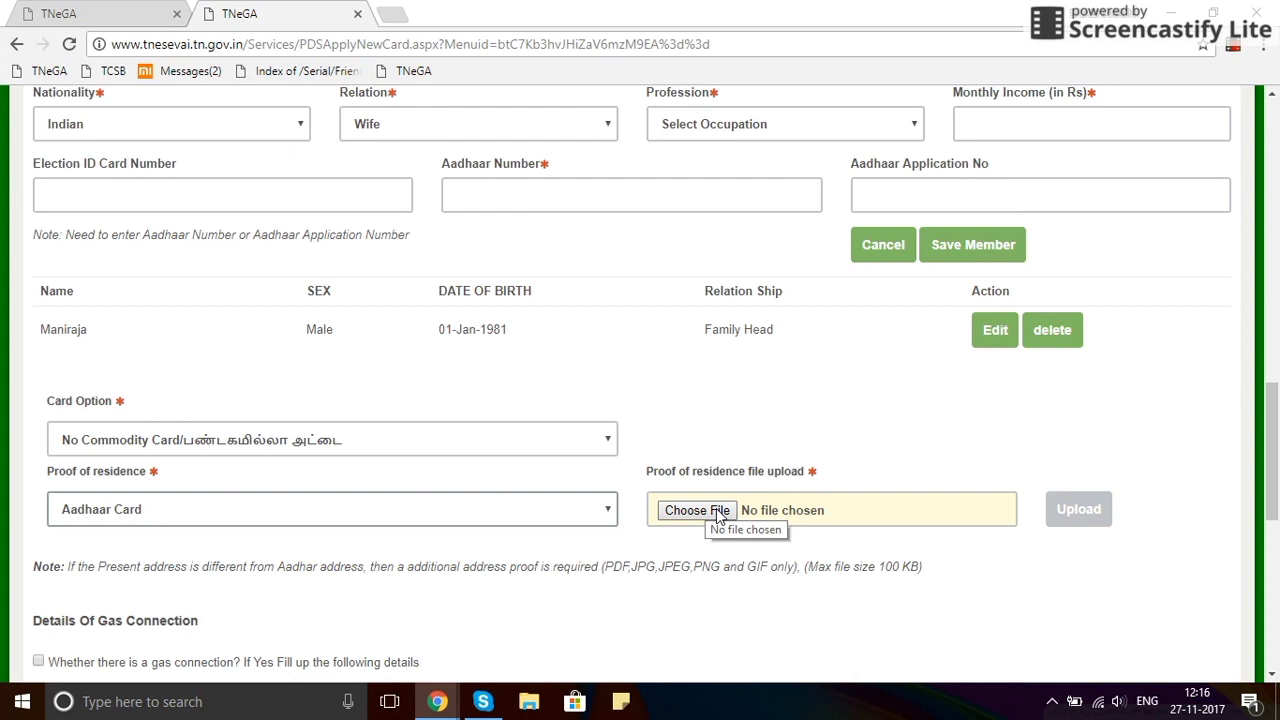
{"action": "left_click", "coordinate": [715, 511]}
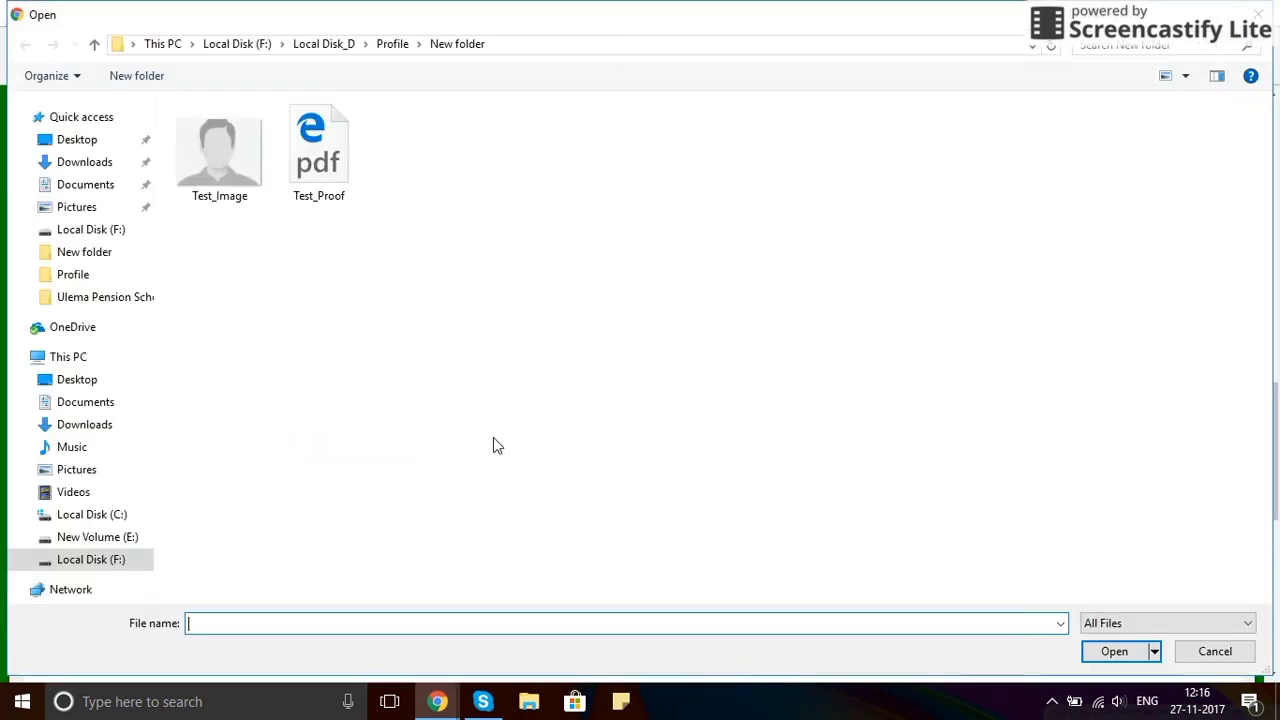
Upload Test_Image.jpg as proof of residence and confirm the upload success message.
{"action": "double_click", "coordinate": [221, 164]}
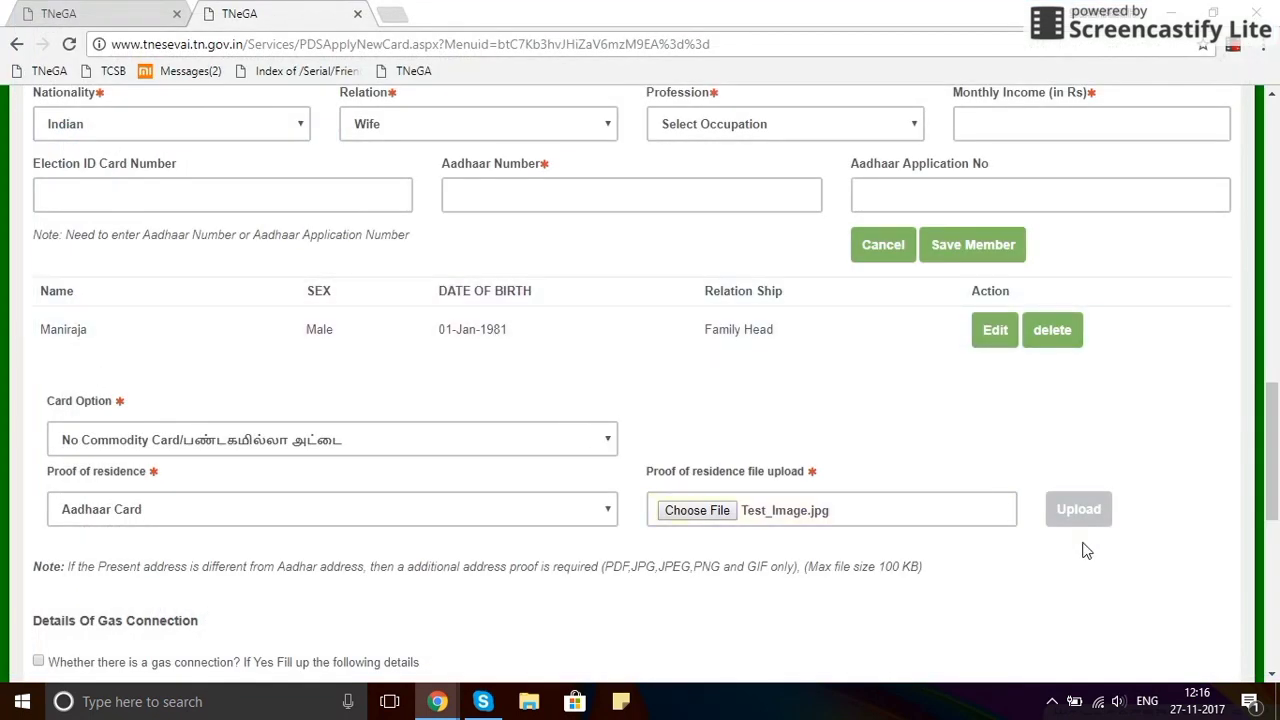
{"action": "left_click", "coordinate": [1087, 512]}
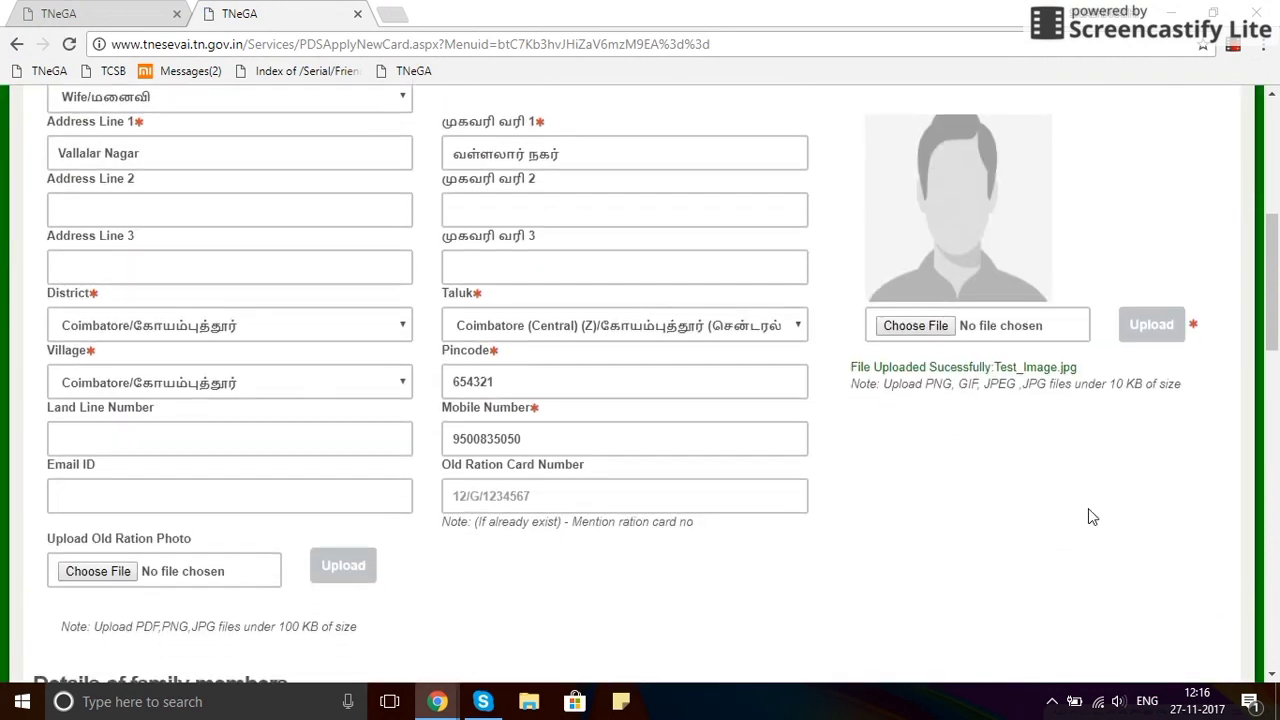
{"action": "scroll", "coordinate": [1088, 508], "scroll_direction": "down", "scroll_amount": 6}
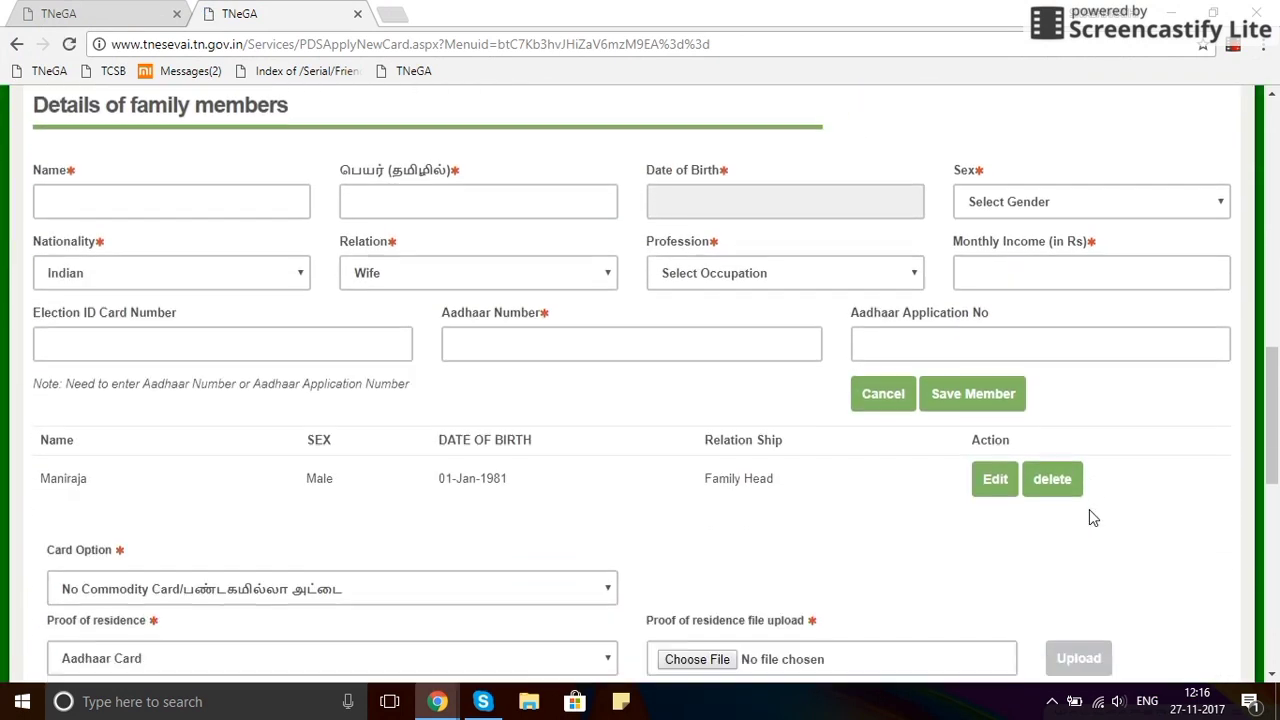
{"action": "scroll", "coordinate": [1092, 517], "scroll_direction": "down", "scroll_amount": 1}
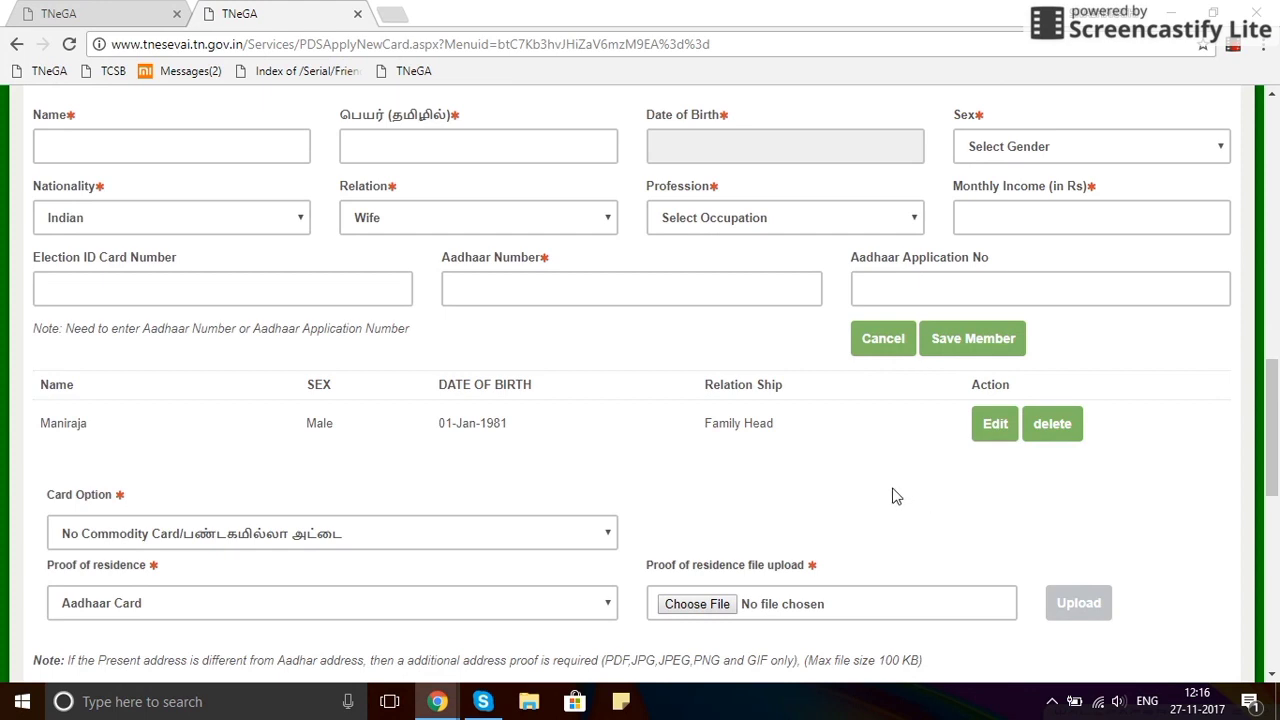
{"action": "scroll", "coordinate": [898, 493], "scroll_direction": "down", "scroll_amount": 2}
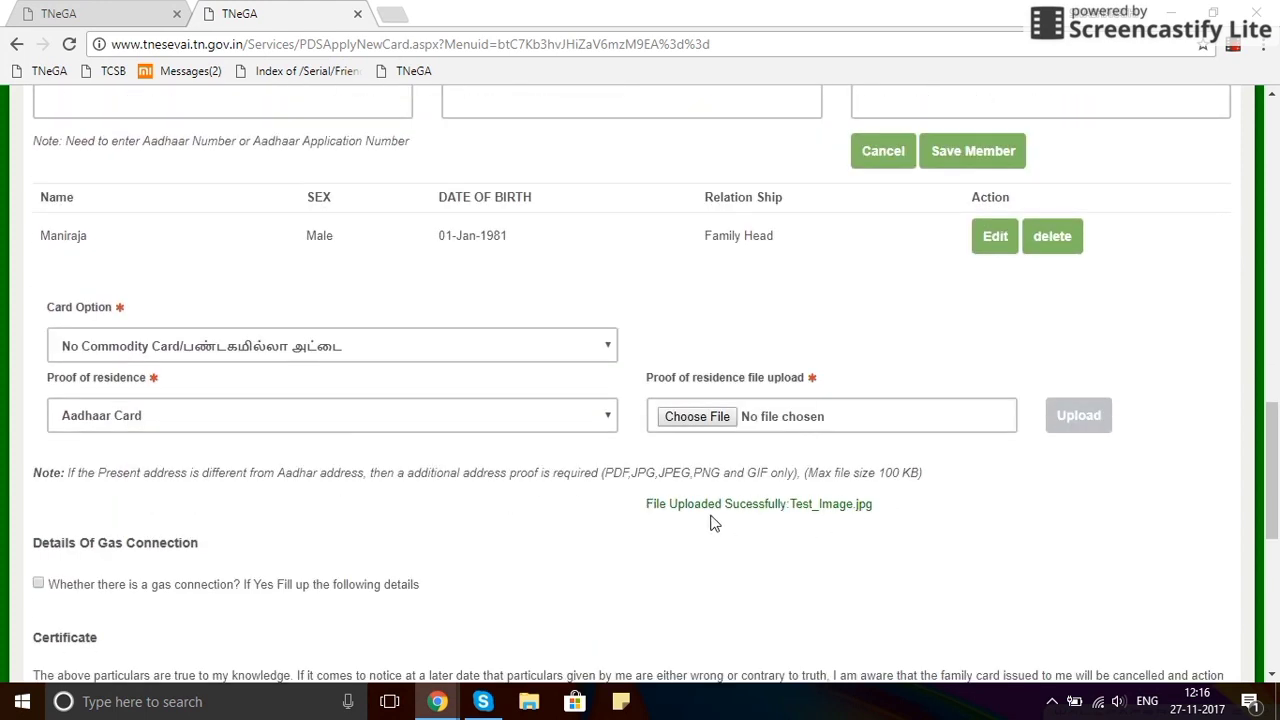
{"action": "left_click_drag", "start_coordinate": [646, 517], "coordinate": [872, 519]}
{"action": "left_click", "coordinate": [872, 519]}
{"action": "scroll", "coordinate": [463, 528], "scroll_direction": "down", "scroll_amount": 2}
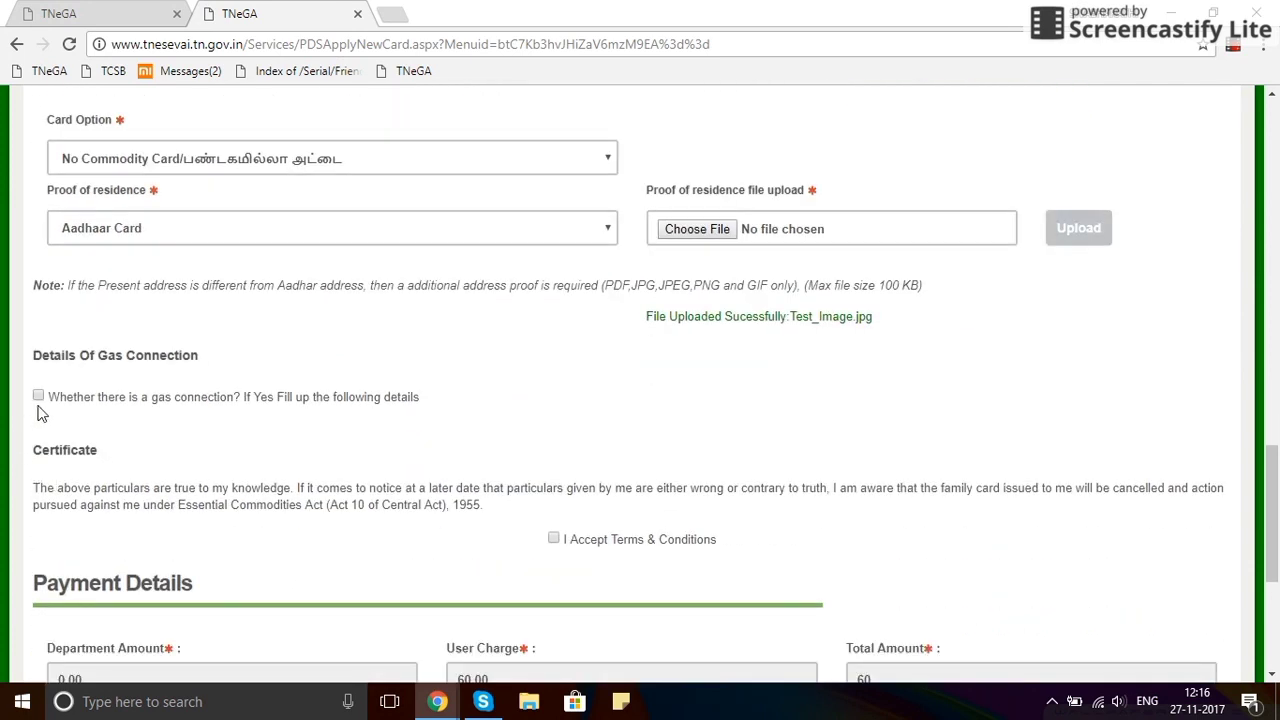
Mark the family as having a gas connection; assign connection 1 to the family head with BPC.
{"action": "left_click", "coordinate": [39, 397]}
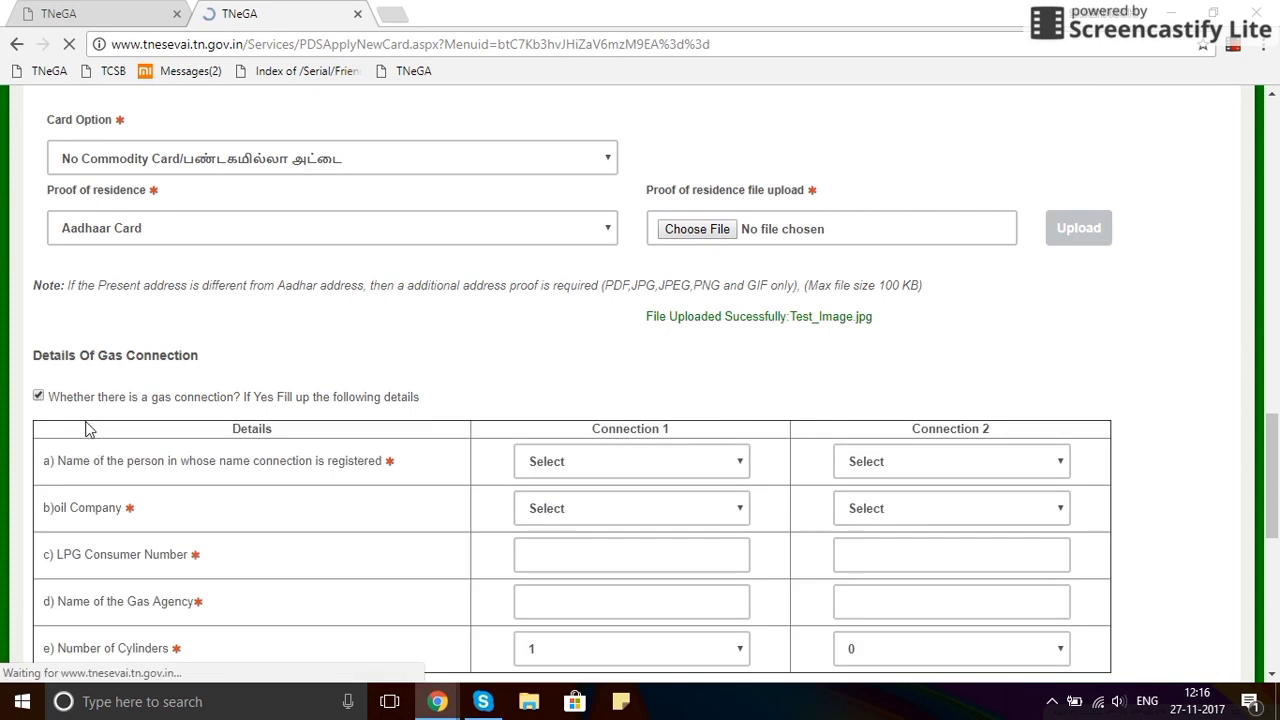
{"action": "scroll", "coordinate": [137, 449], "scroll_direction": "down", "scroll_amount": 5}
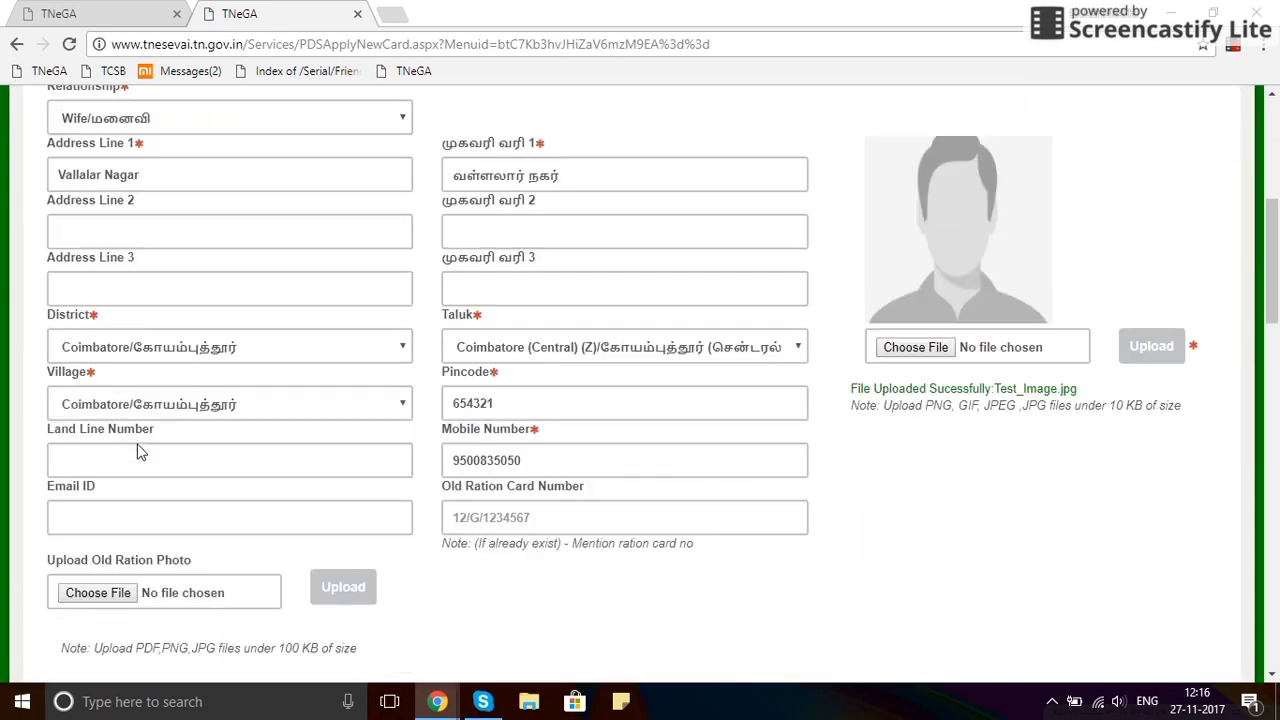
{"action": "scroll", "coordinate": [139, 452], "scroll_direction": "down", "scroll_amount": 5}
{"action": "left_click", "coordinate": [112, 348]}
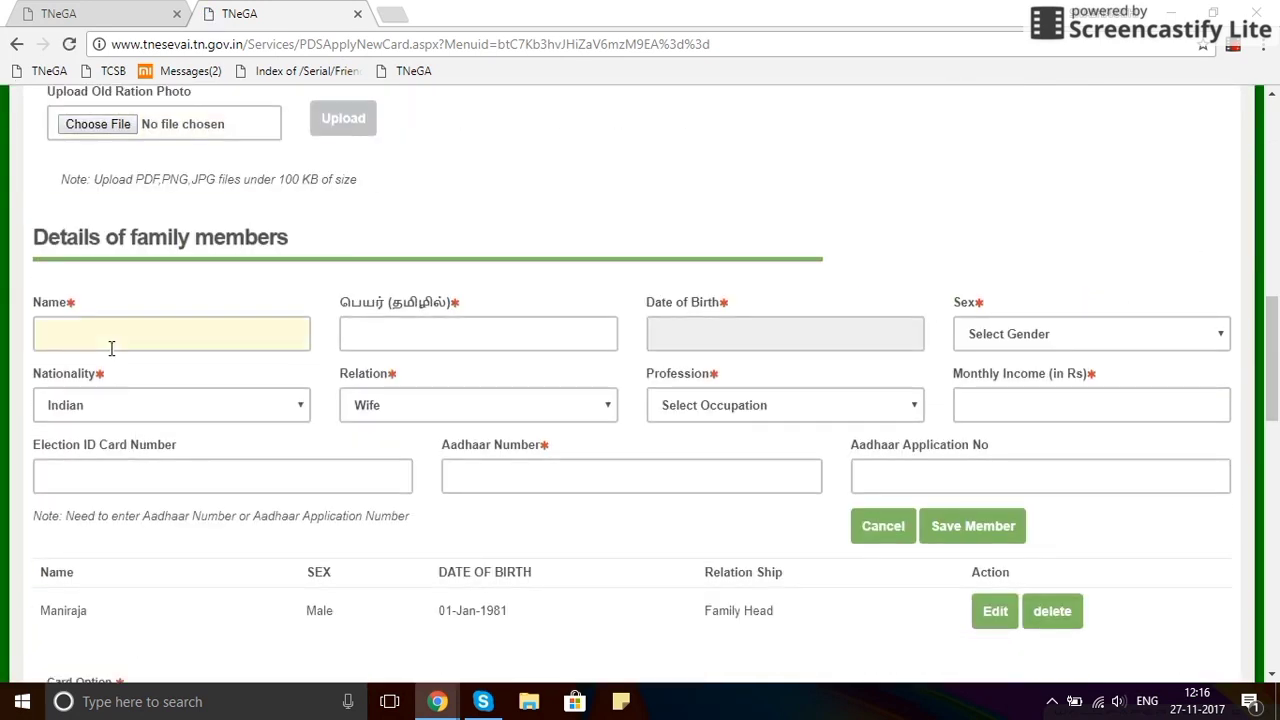
{"action": "scroll", "coordinate": [140, 386], "scroll_direction": "down", "scroll_amount": 4}
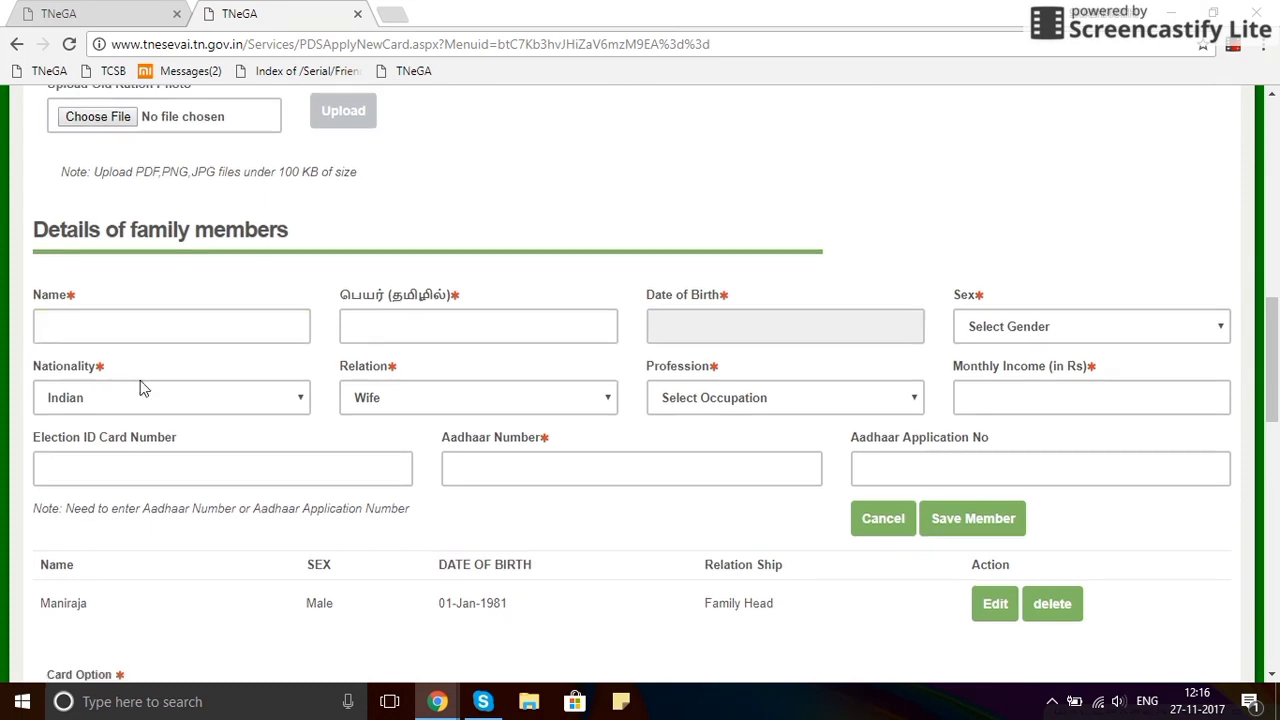
{"action": "scroll", "coordinate": [152, 410], "scroll_direction": "down", "scroll_amount": 2}
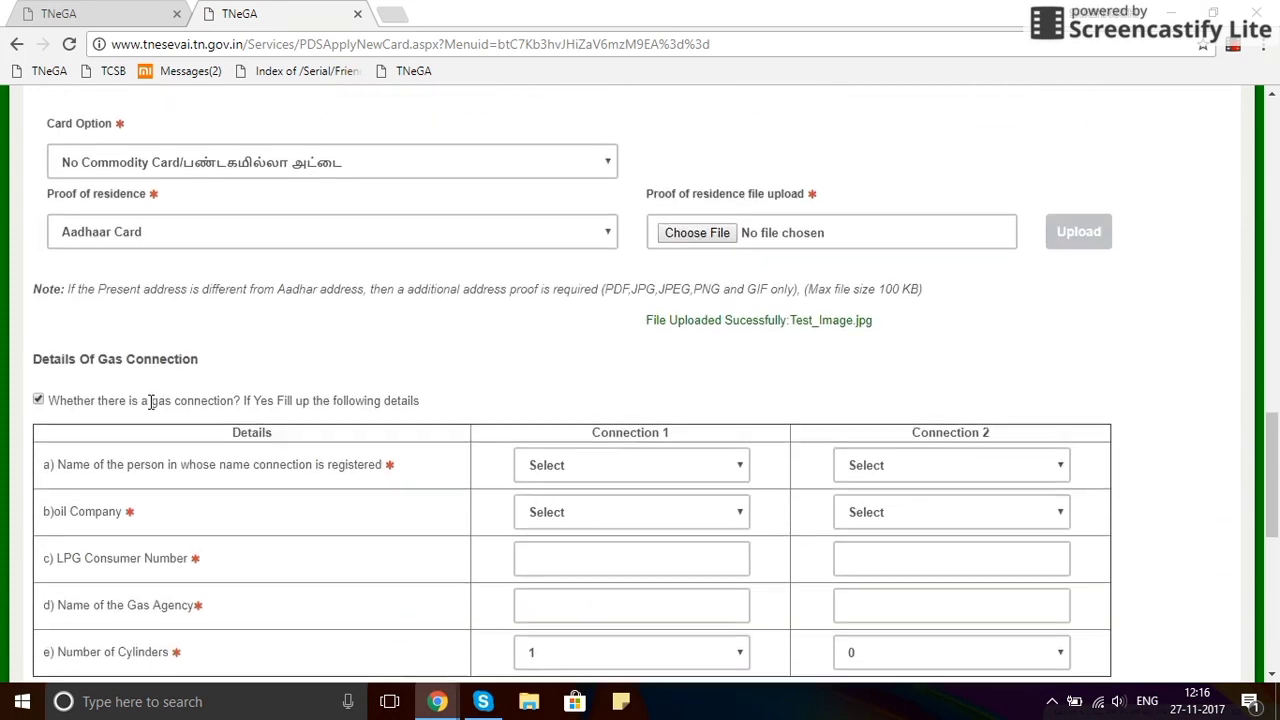
{"action": "scroll", "coordinate": [152, 410], "scroll_direction": "down", "scroll_amount": 2}
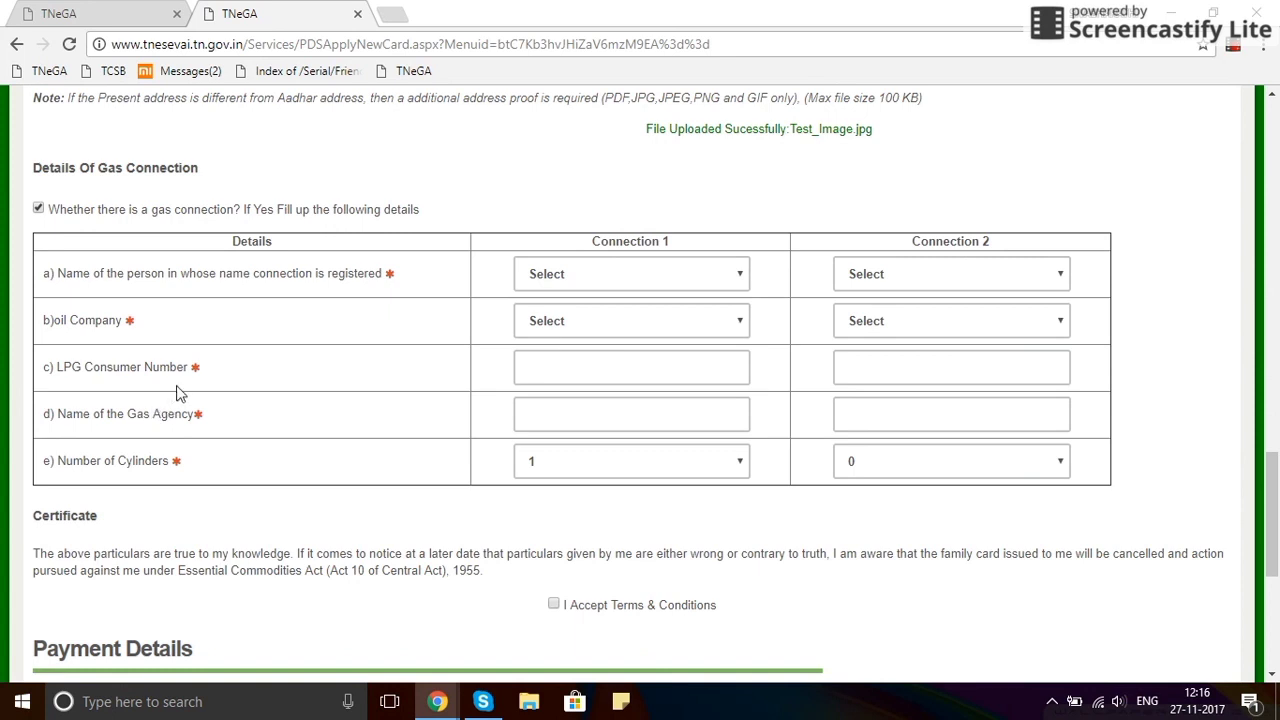
{"action": "left_click", "coordinate": [584, 277]}
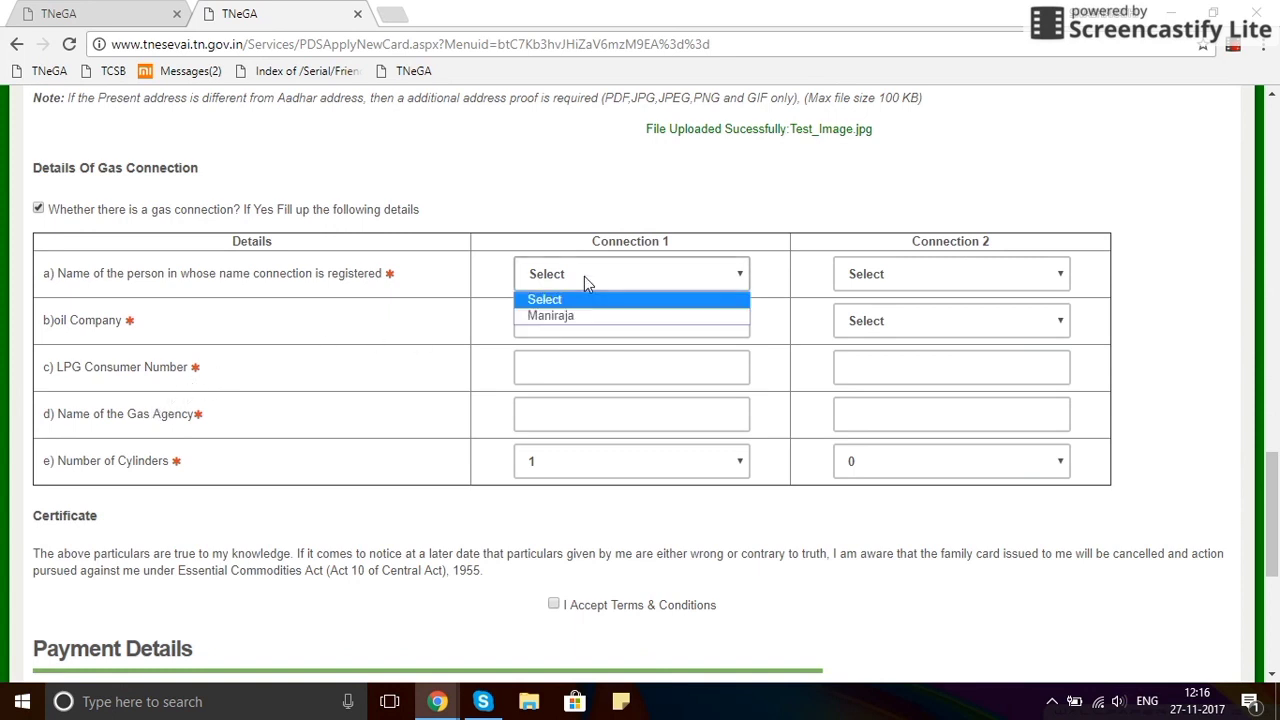
{"action": "left_click", "coordinate": [584, 316]}
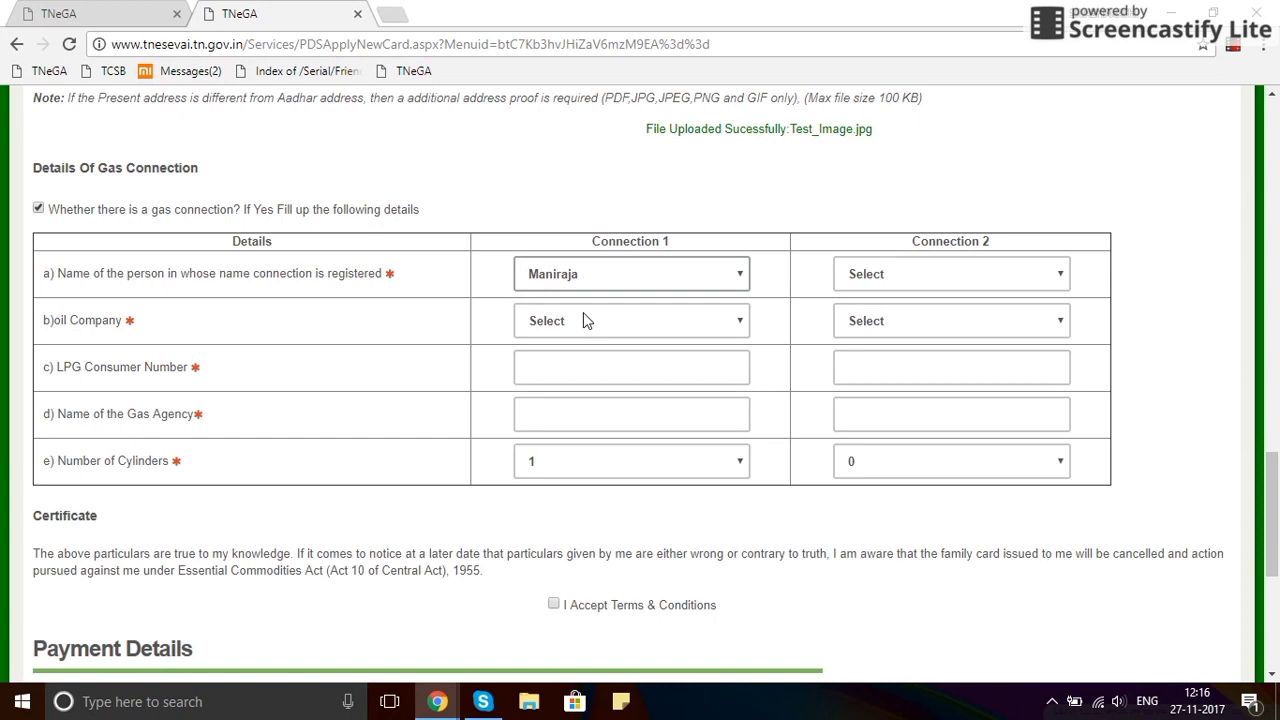
{"action": "left_click", "coordinate": [583, 318]}
{"action": "left_click", "coordinate": [584, 365]}
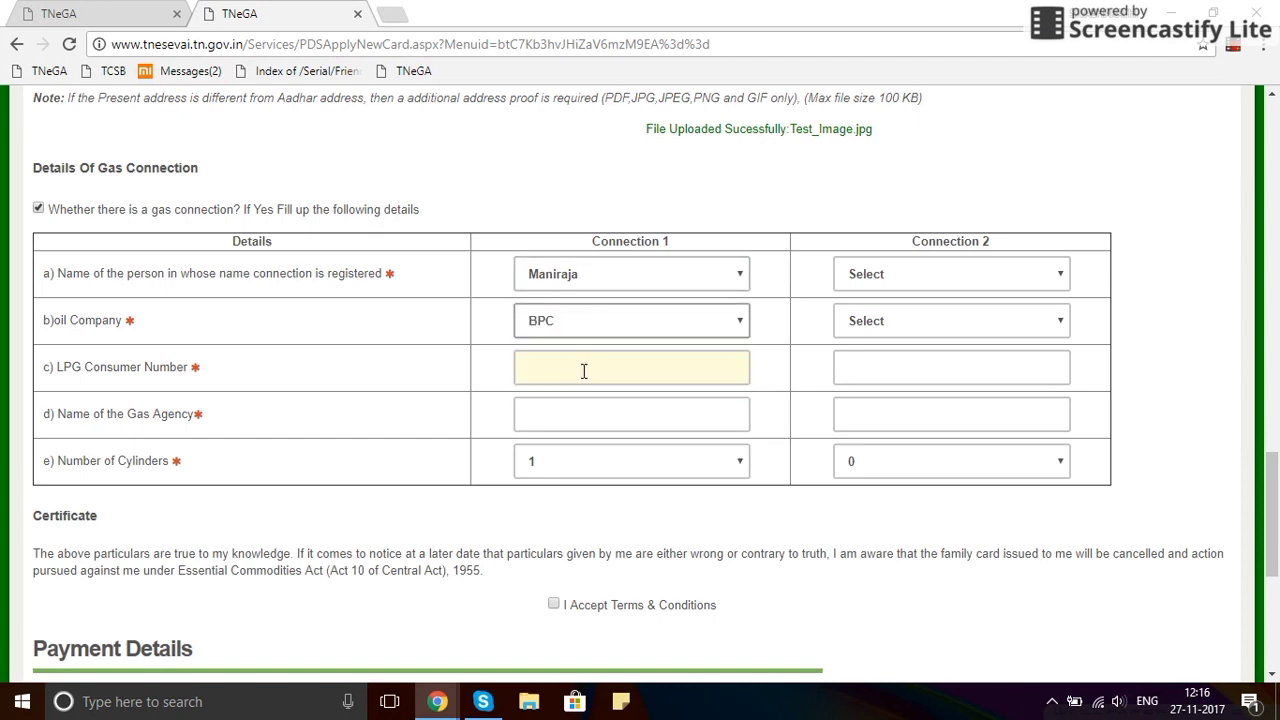
Enter the LPG consumer number, Nirmala Agency and 1 cylinder for connection 1.
{"action": "left_click", "coordinate": [560, 374]}
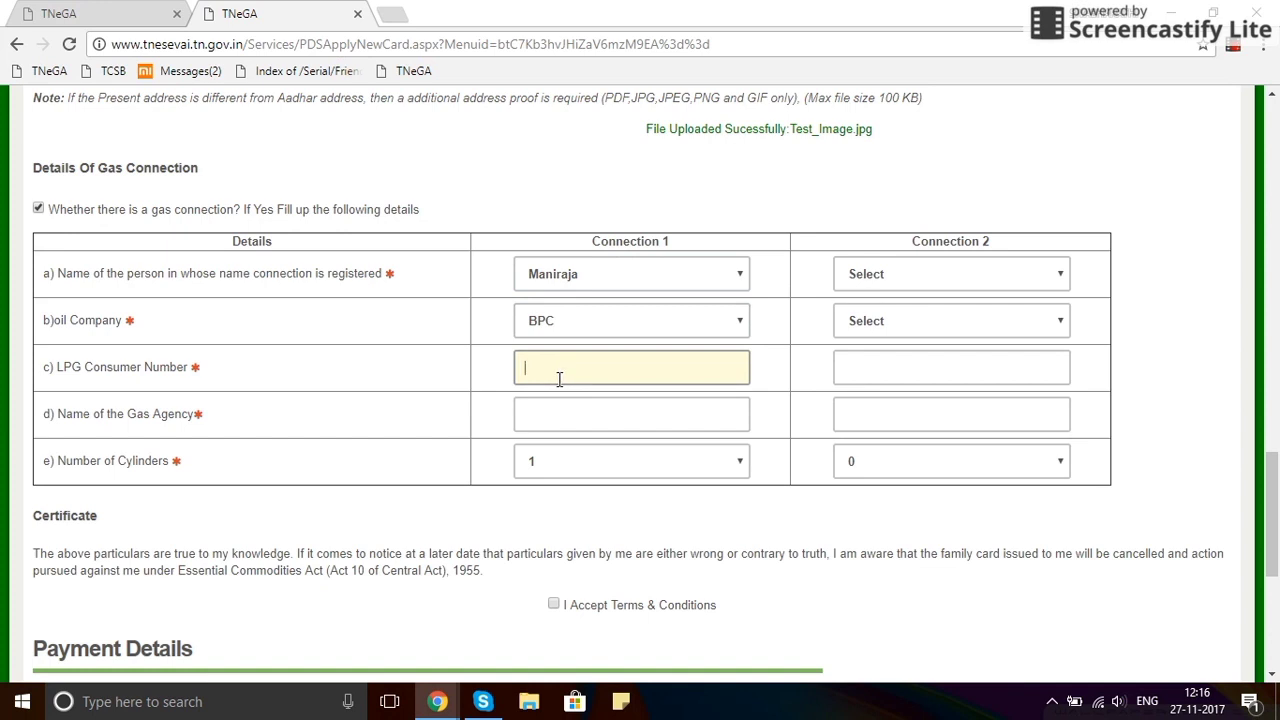
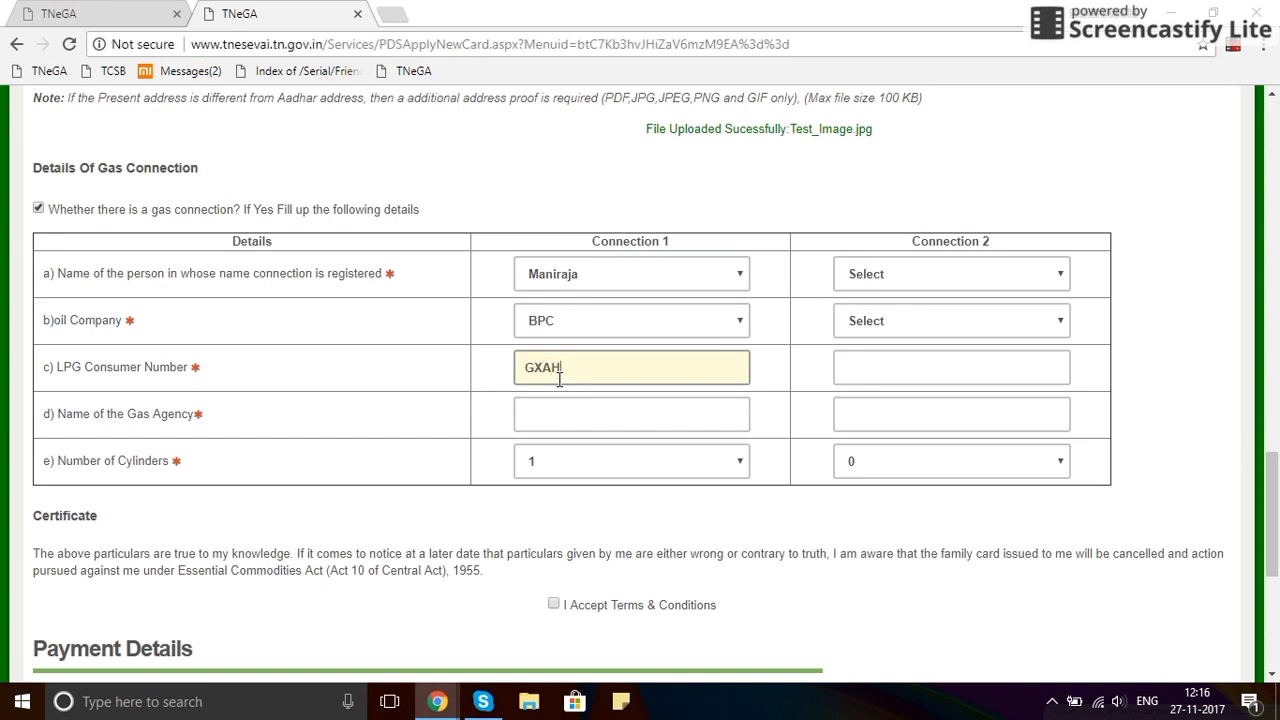
{"action": "left_click", "coordinate": [590, 422]}
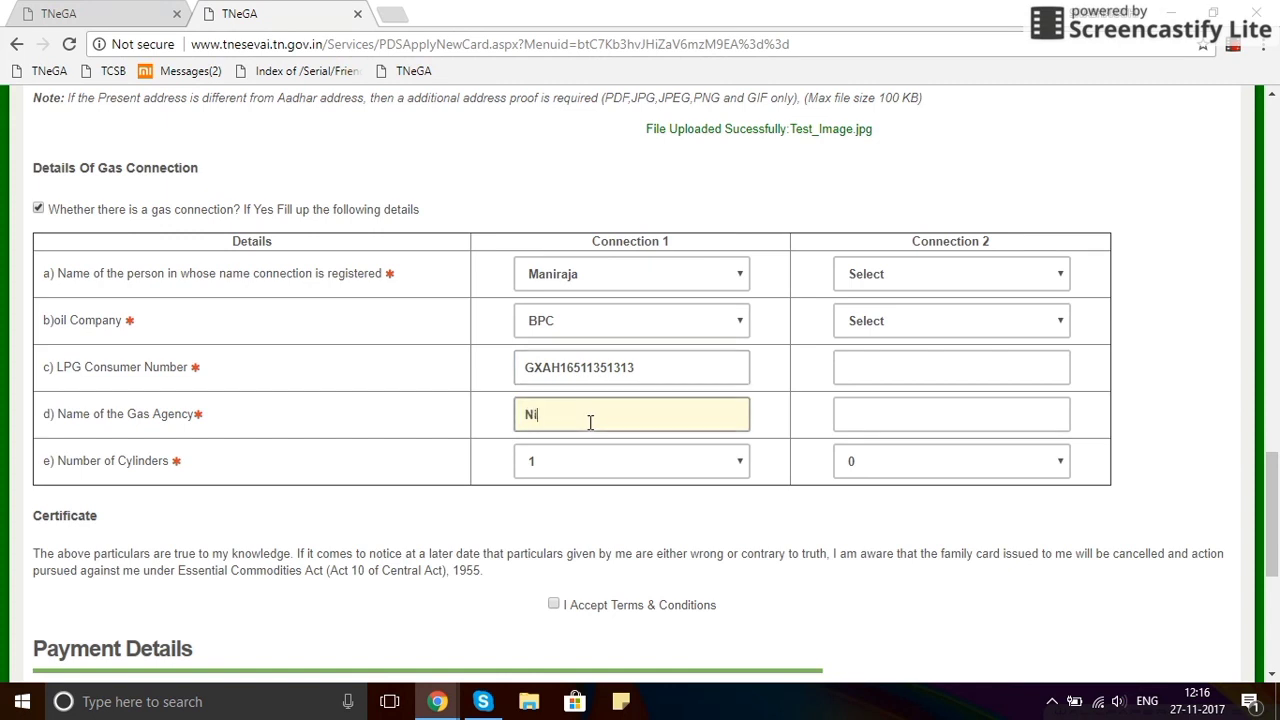
{"action": "type", "text": "Nirmala Agency"}
{"action": "left_click", "coordinate": [584, 457]}
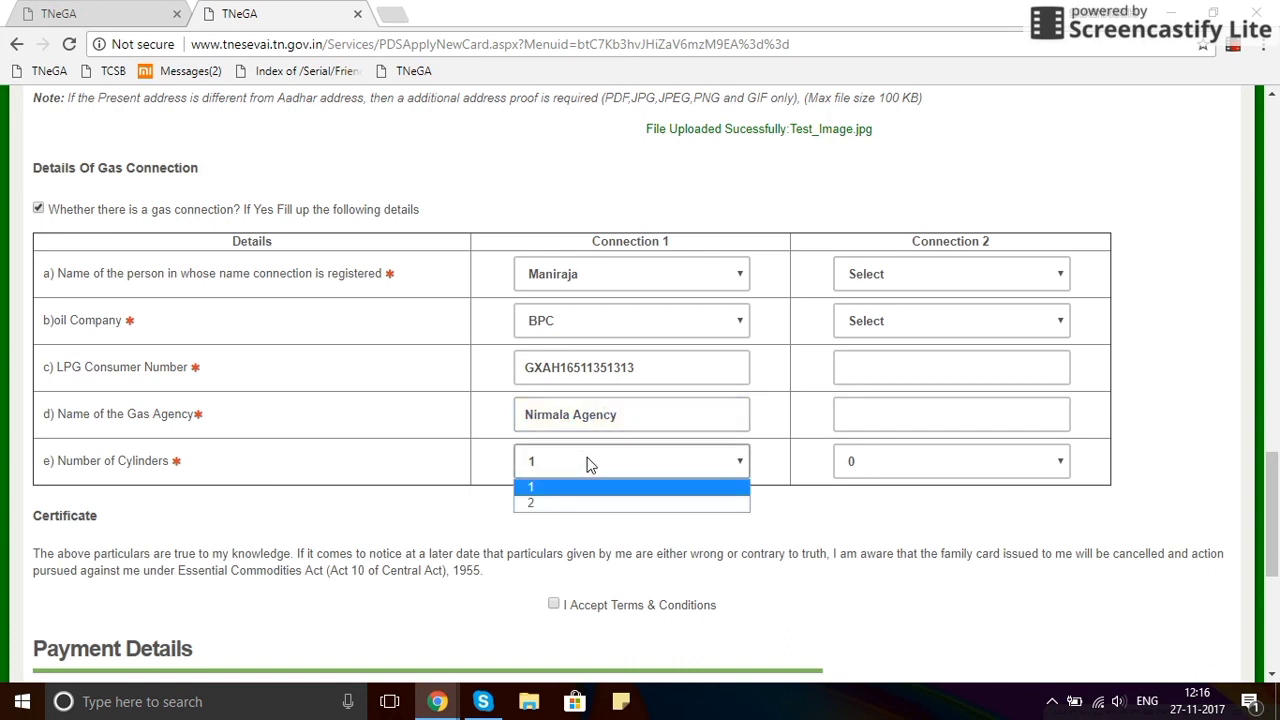
{"action": "left_click", "coordinate": [588, 463]}
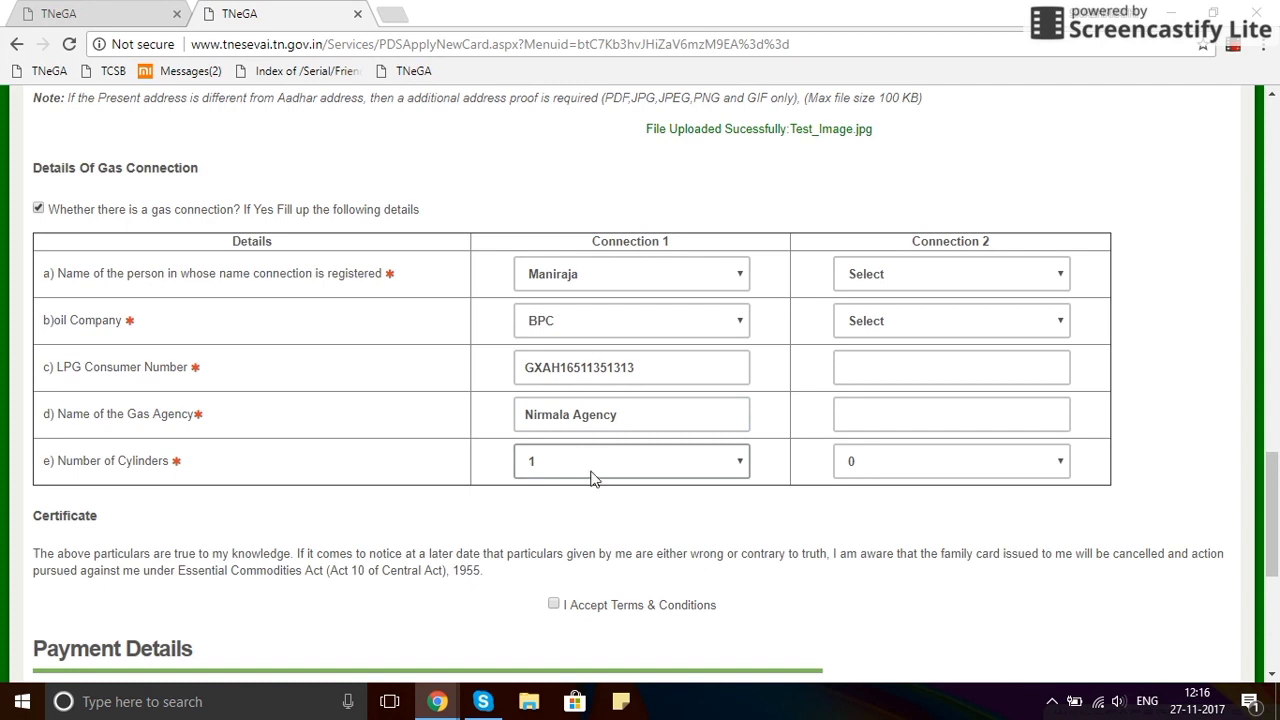
{"action": "scroll", "coordinate": [628, 481], "scroll_direction": "down", "scroll_amount": 1}
{"action": "scroll", "coordinate": [628, 481], "scroll_direction": "down", "scroll_amount": 3}
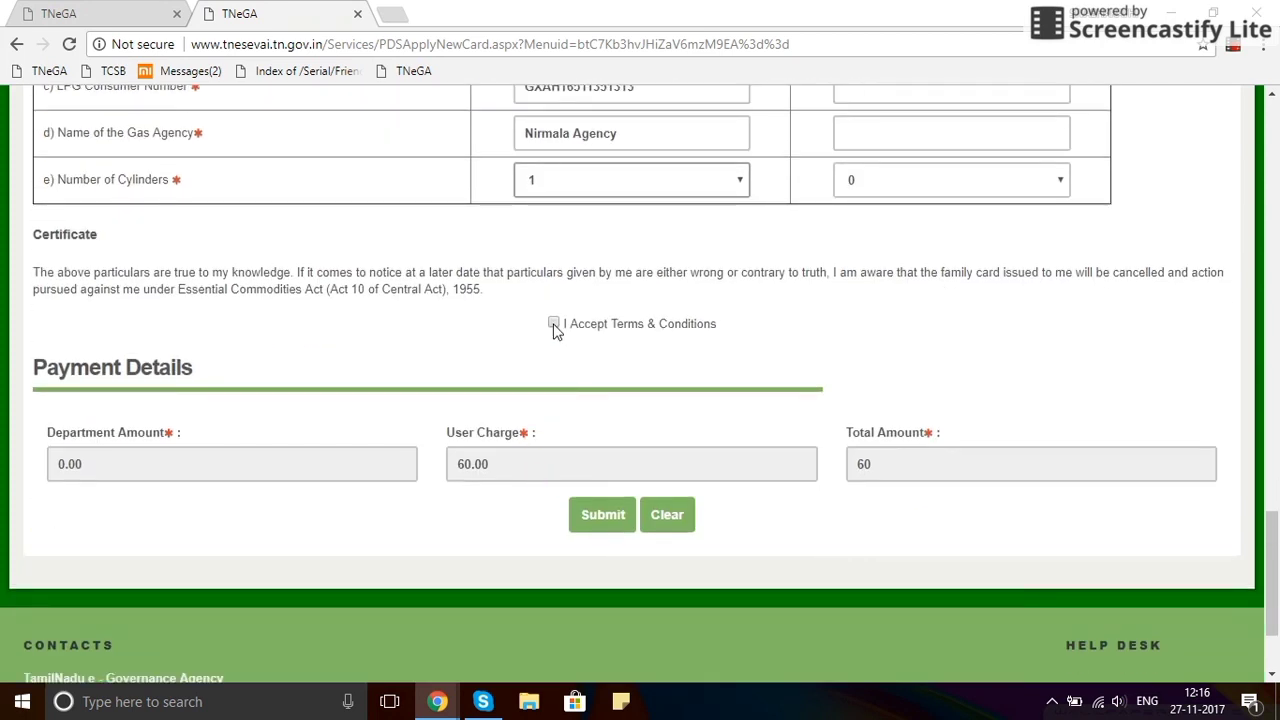
Accept the Terms & Conditions and submit the PDS-501 new family card application.
{"action": "left_click", "coordinate": [35, 260]}
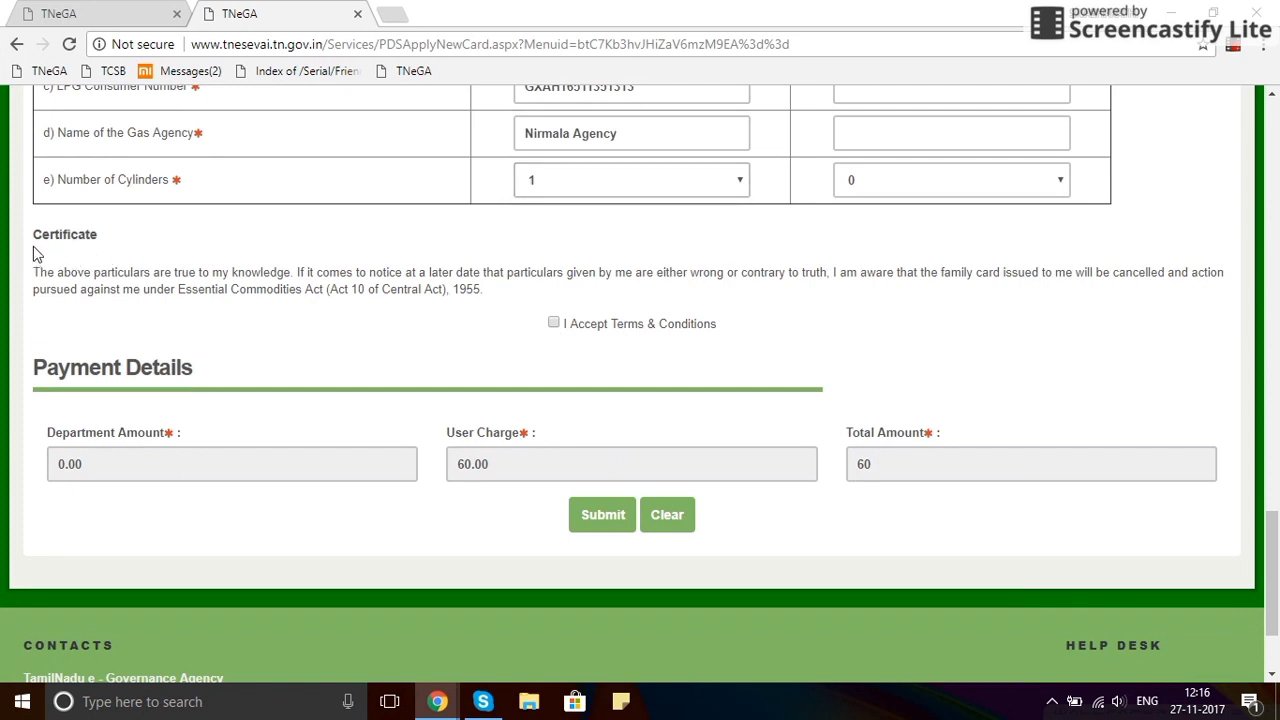
{"action": "left_click_drag", "start_coordinate": [33, 234], "coordinate": [100, 234]}
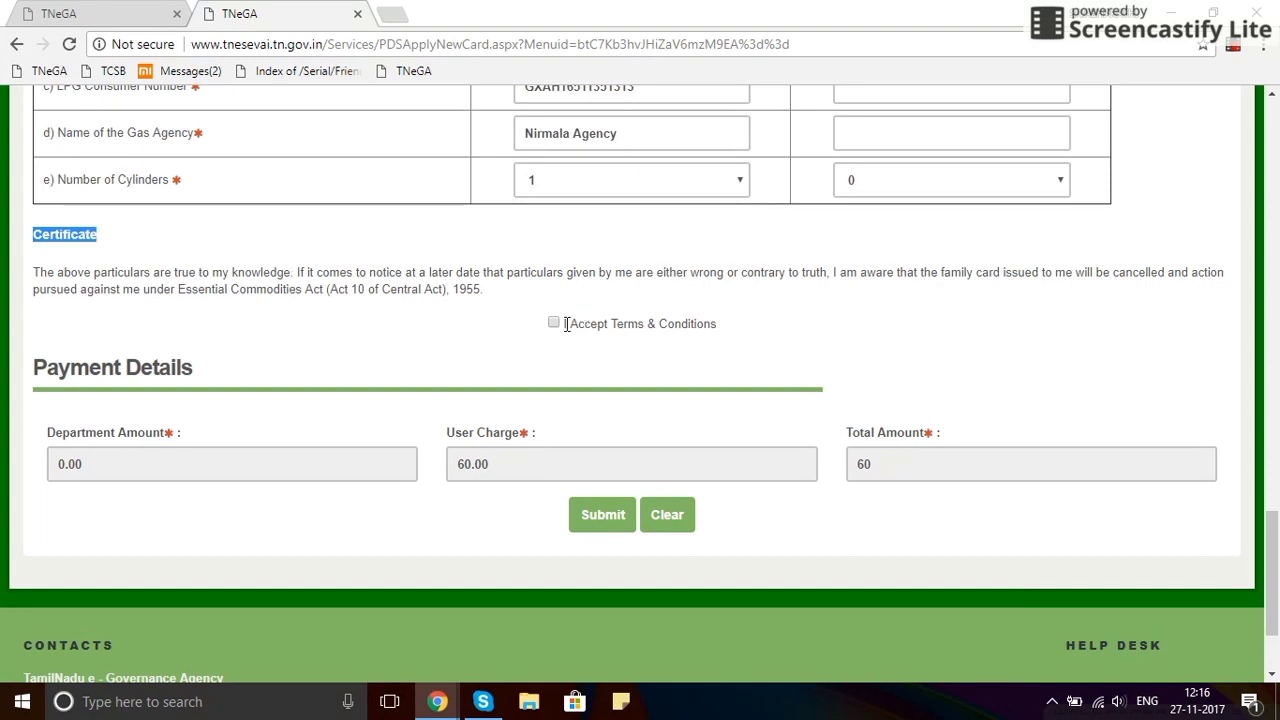
{"action": "left_click", "coordinate": [527, 347]}
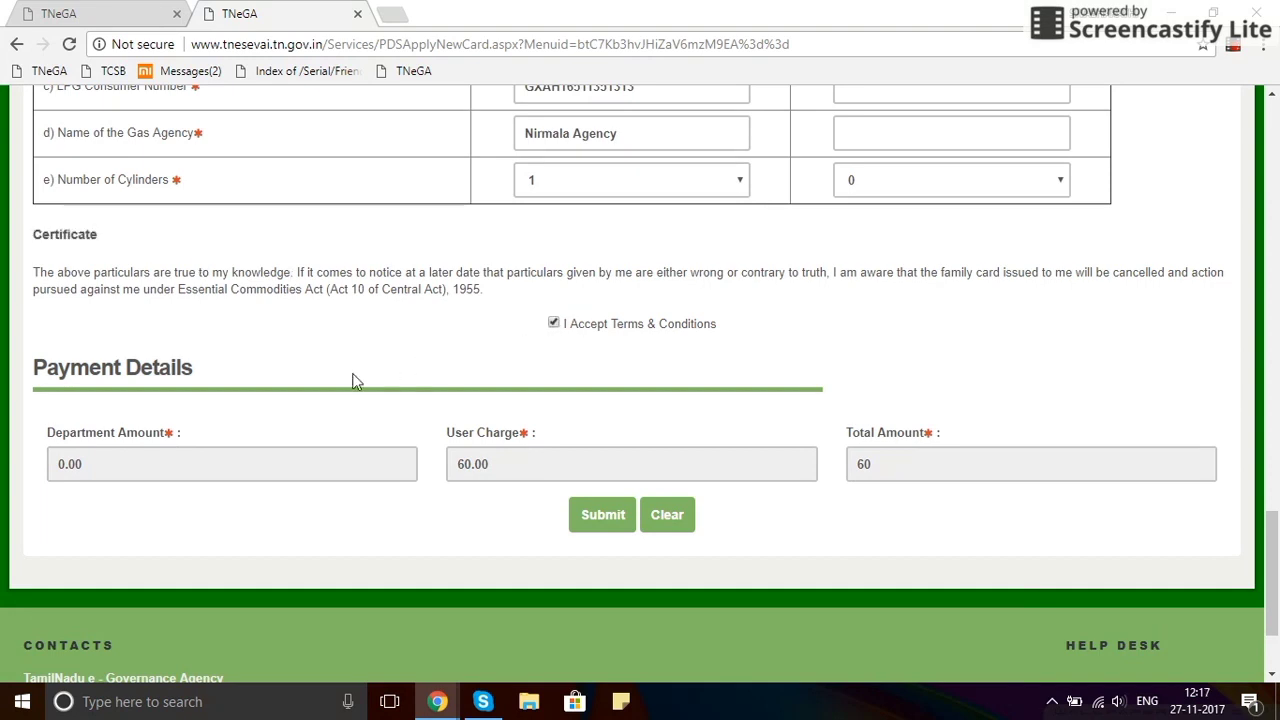
{"action": "scroll", "coordinate": [71, 457], "scroll_direction": "down", "scroll_amount": 1}
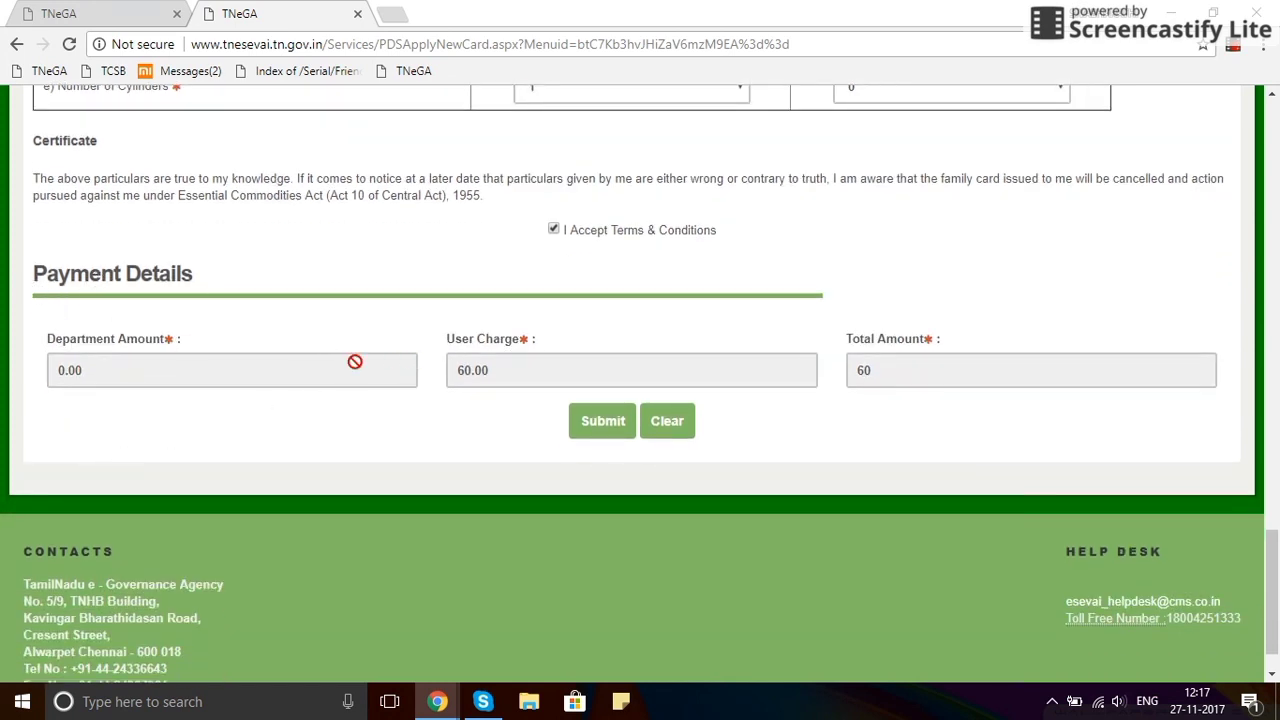
{"action": "left_click", "coordinate": [600, 422]}
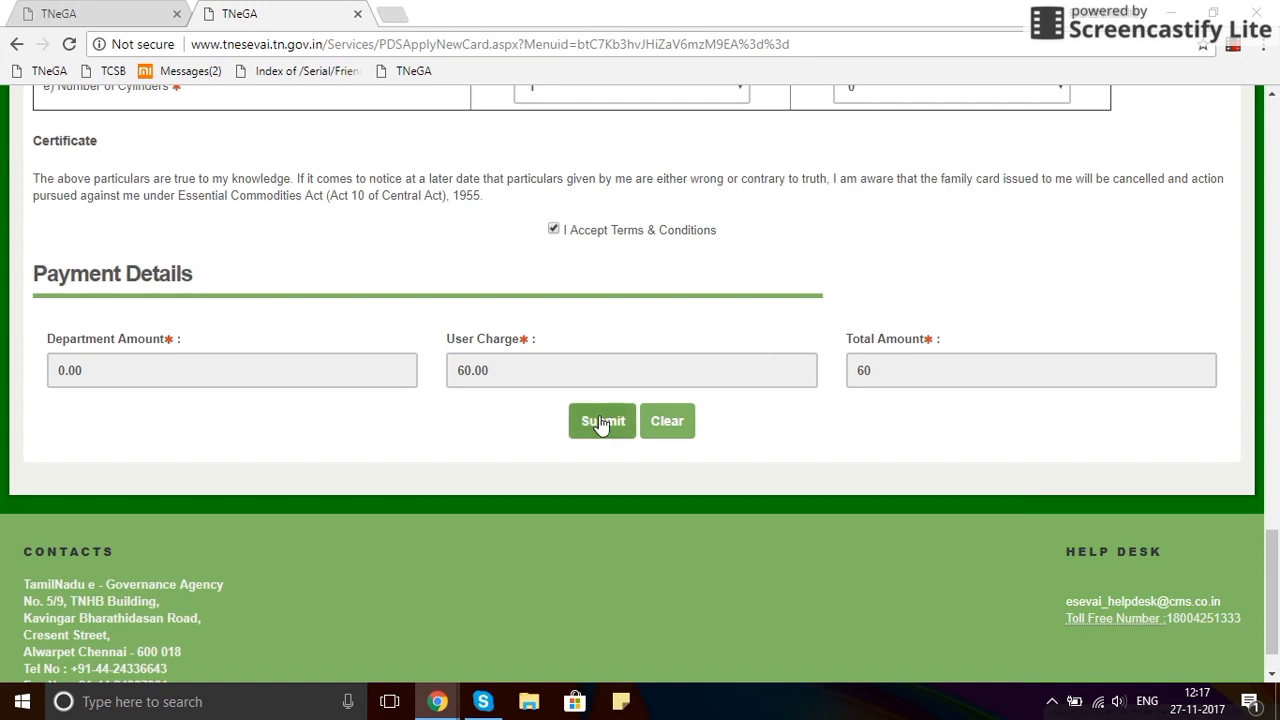
{"action": "left_click", "coordinate": [600, 422]}
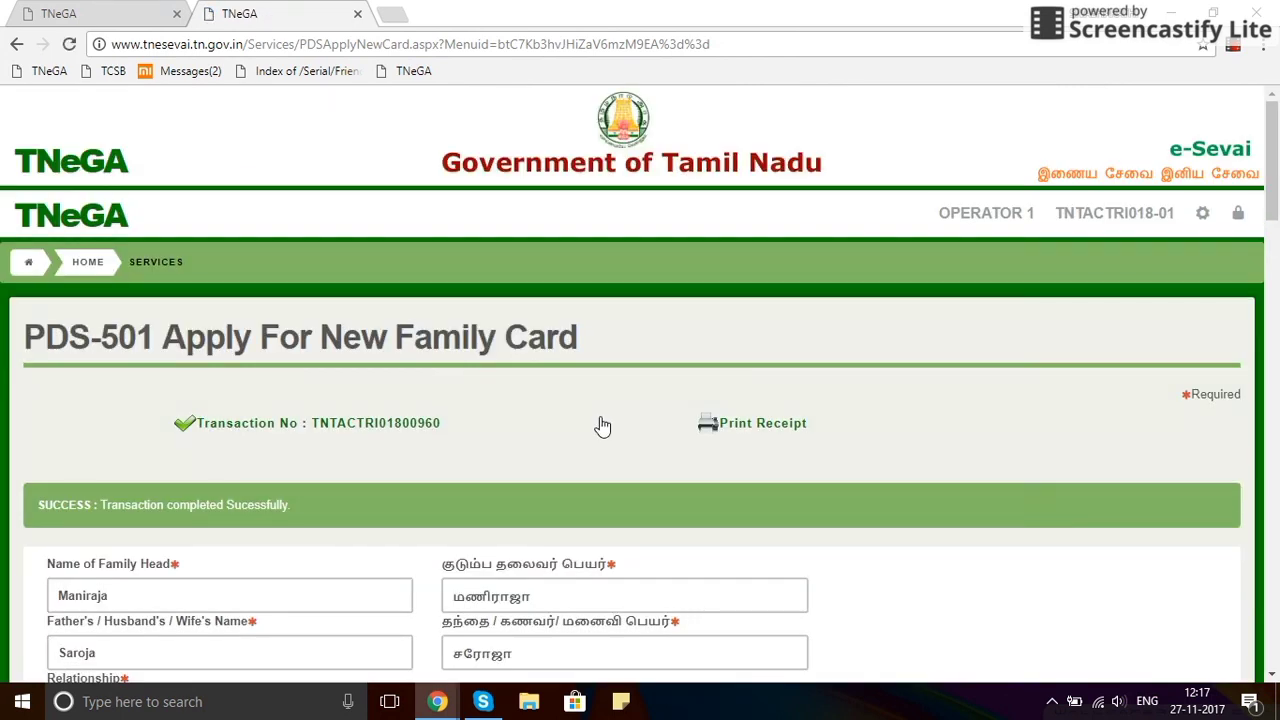
Note the transaction number and open its e-Sevai receipt PDF showing the 60.00 payment.
{"action": "scroll", "coordinate": [602, 425], "scroll_direction": "down", "scroll_amount": 1}
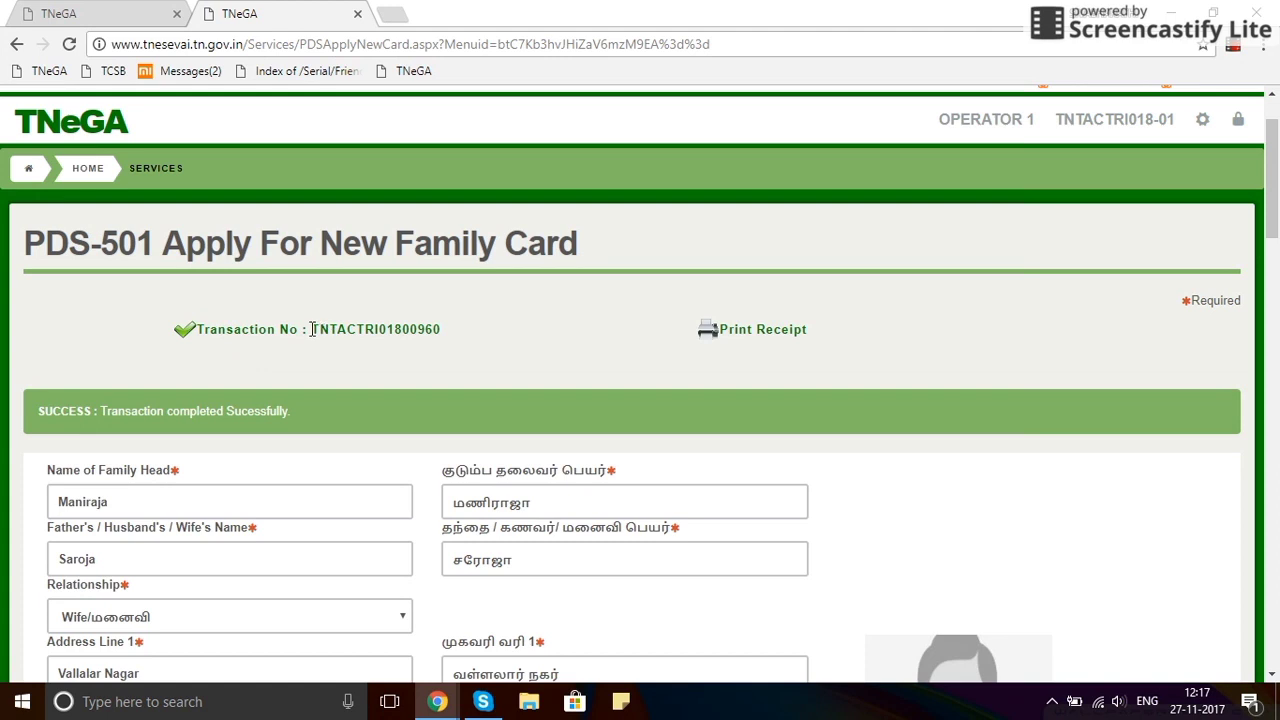
{"action": "left_click_drag", "start_coordinate": [312, 329], "coordinate": [448, 338]}
{"action": "left_click", "coordinate": [474, 350]}
{"action": "left_click", "coordinate": [744, 338]}
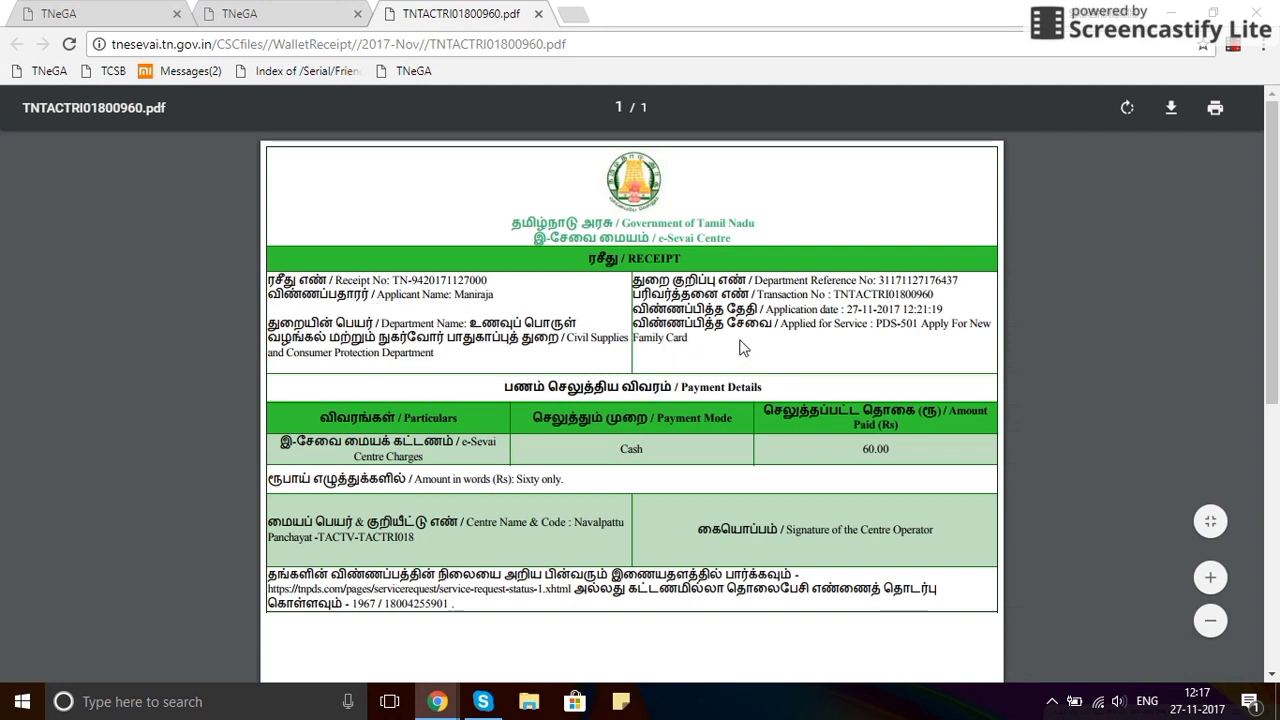
{"action": "scroll", "coordinate": [684, 331], "scroll_direction": "down", "scroll_amount": 1}
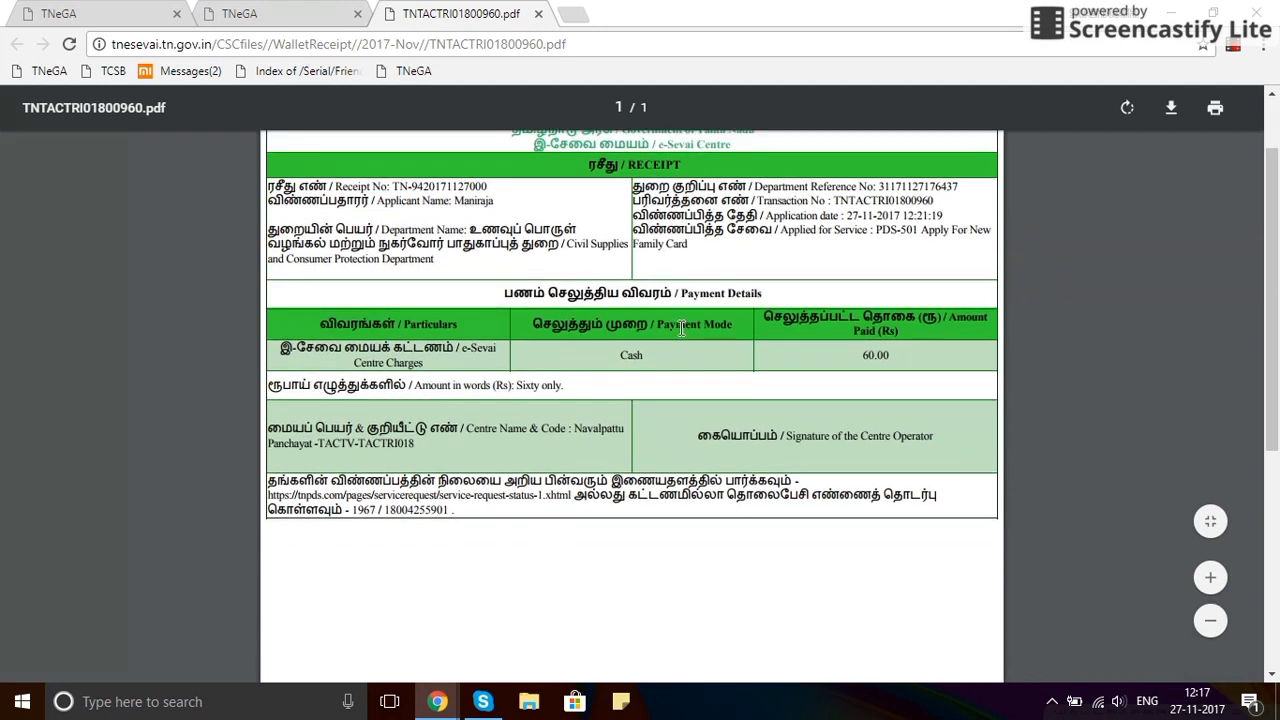
{"action": "scroll", "coordinate": [681, 328], "scroll_direction": "up", "scroll_amount": 1}
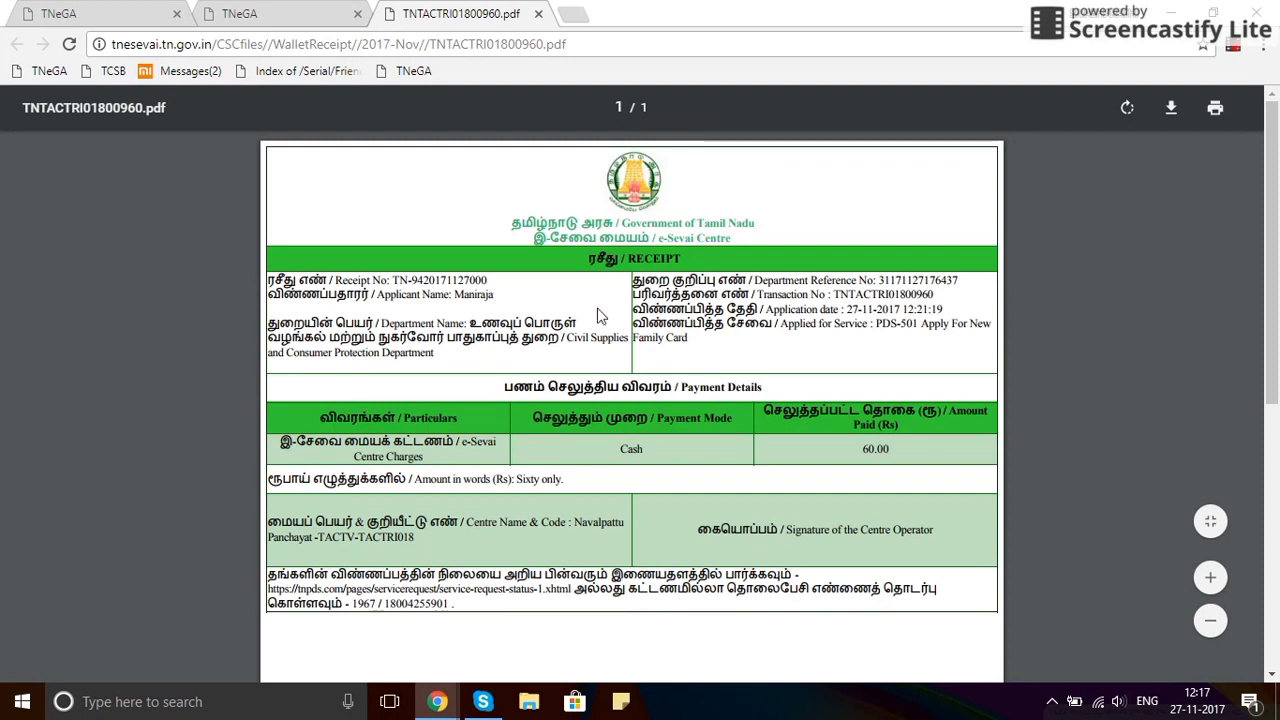
{"action": "left_click_drag", "start_coordinate": [590, 259], "coordinate": [698, 281]}
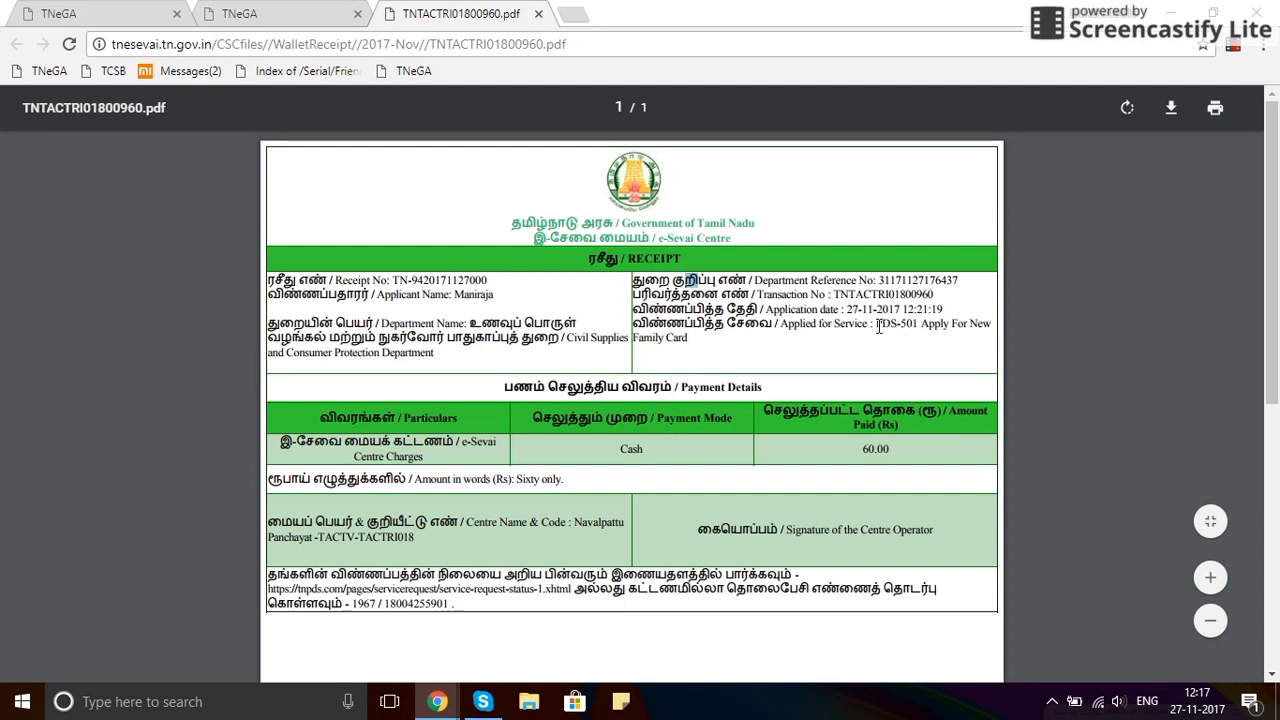
{"action": "left_click_drag", "start_coordinate": [877, 326], "coordinate": [689, 343]}
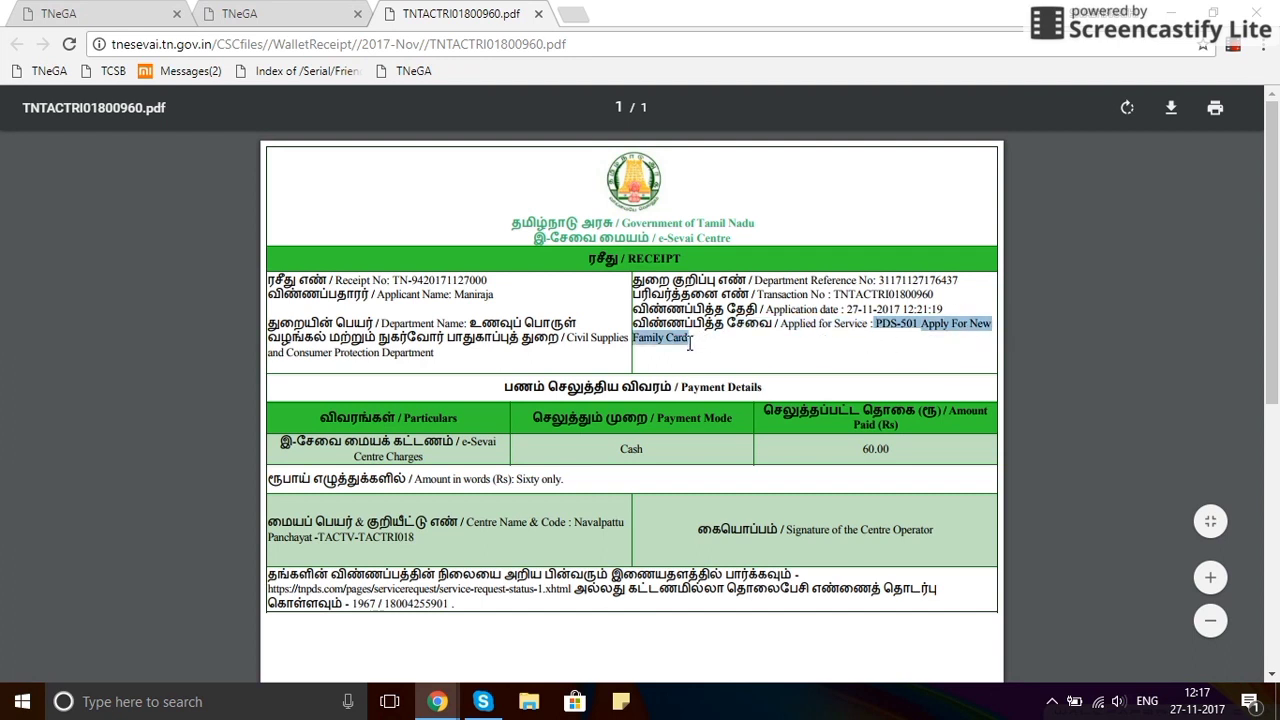
{"action": "left_click", "coordinate": [689, 343]}
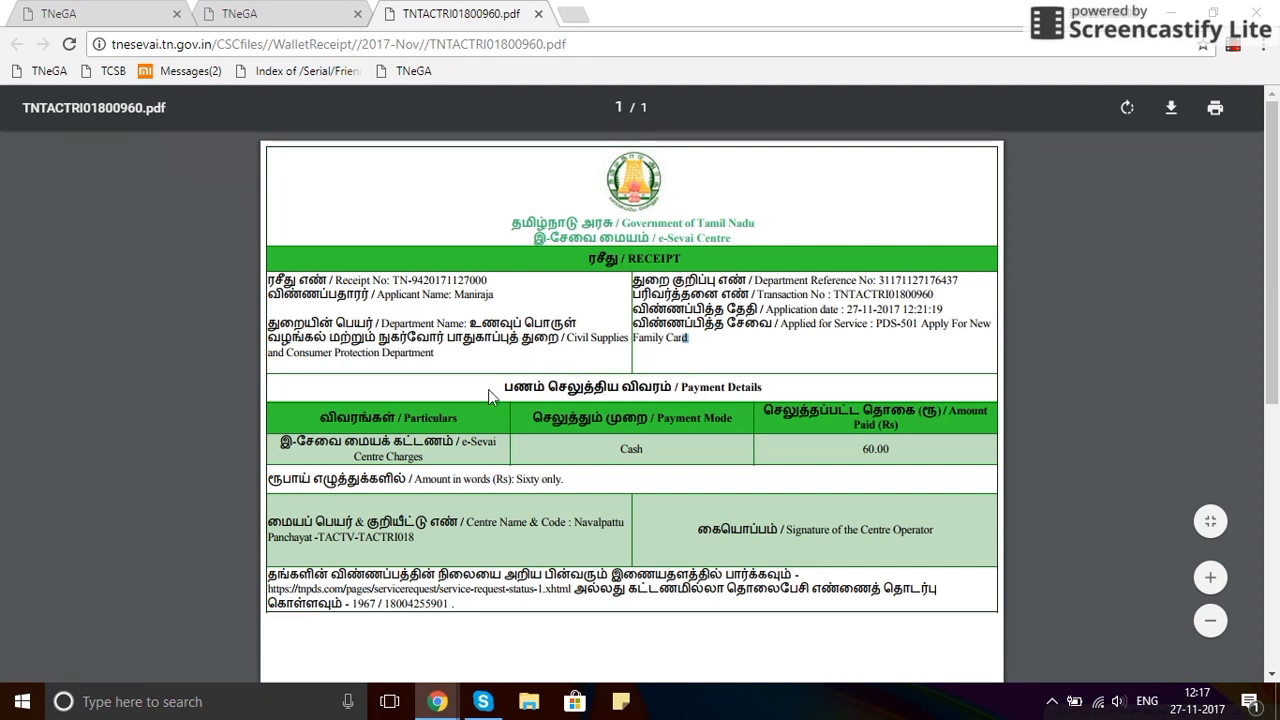
{"action": "scroll", "coordinate": [487, 383], "scroll_direction": "down", "scroll_amount": 1}
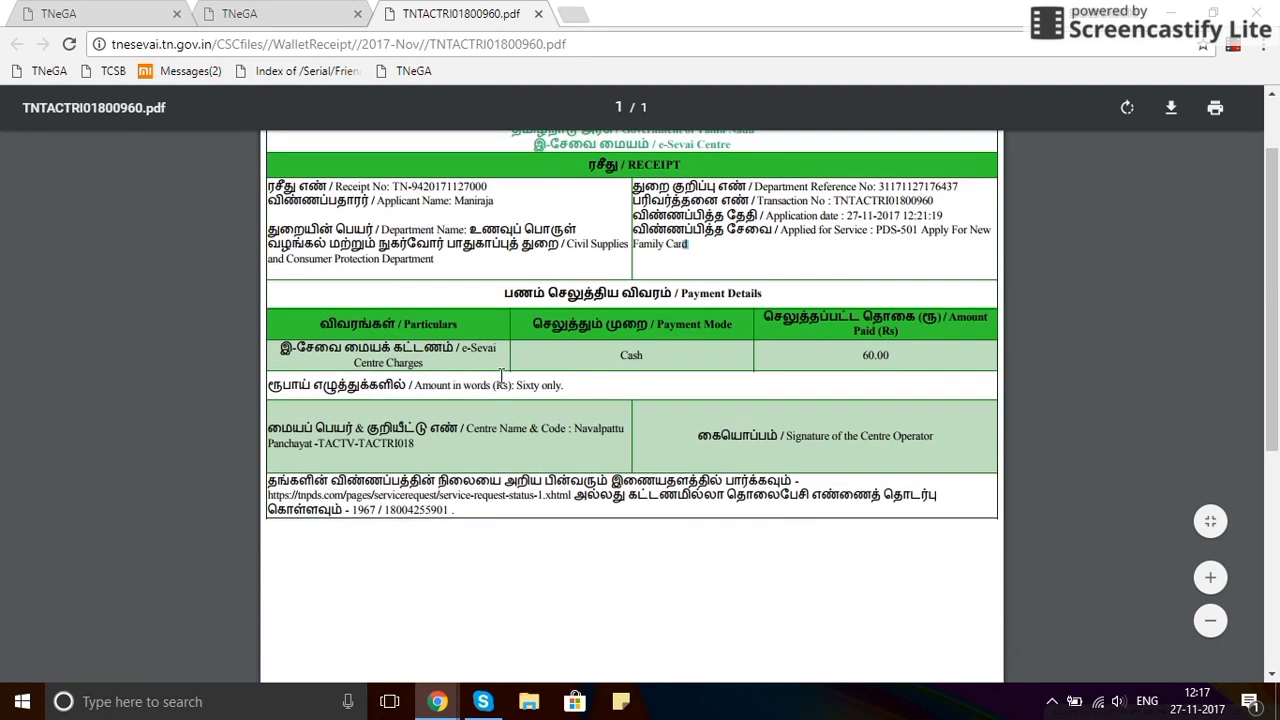
{"action": "left_click_drag", "start_coordinate": [860, 356], "coordinate": [888, 364]}
{"action": "scroll", "coordinate": [885, 364], "scroll_direction": "up", "scroll_amount": 1}
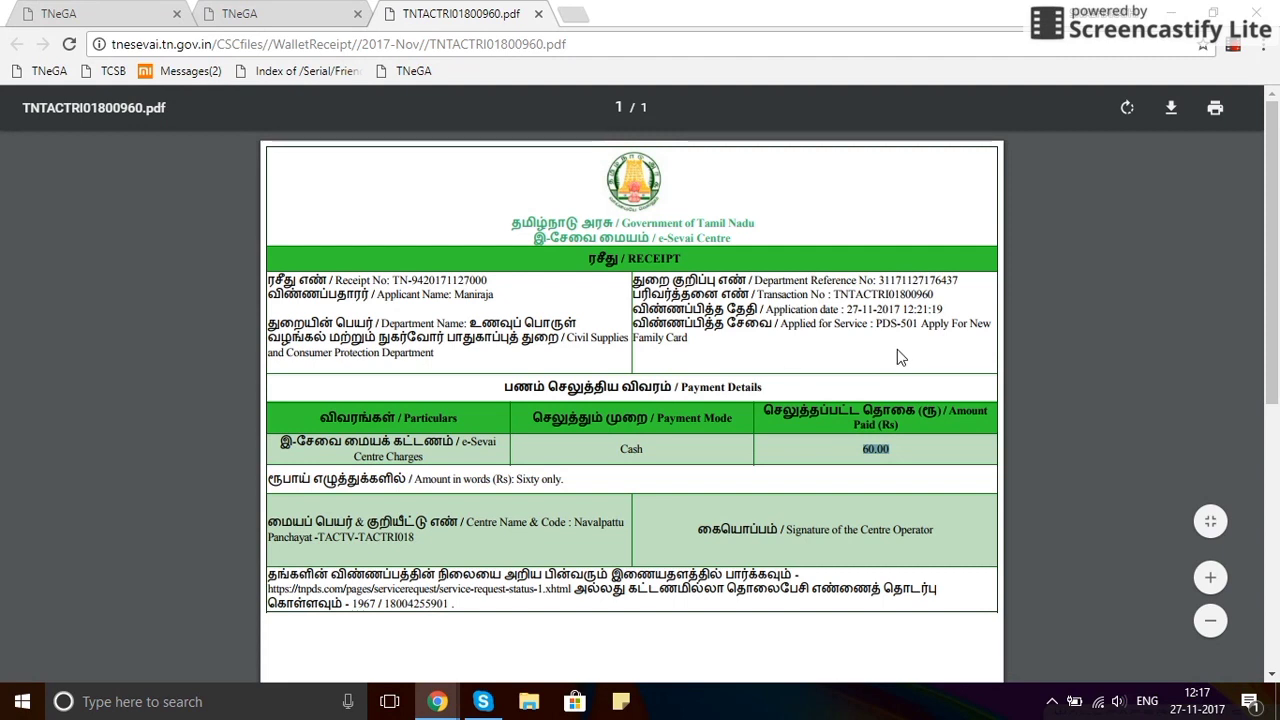
{"action": "left_click", "coordinate": [1240, 46]}
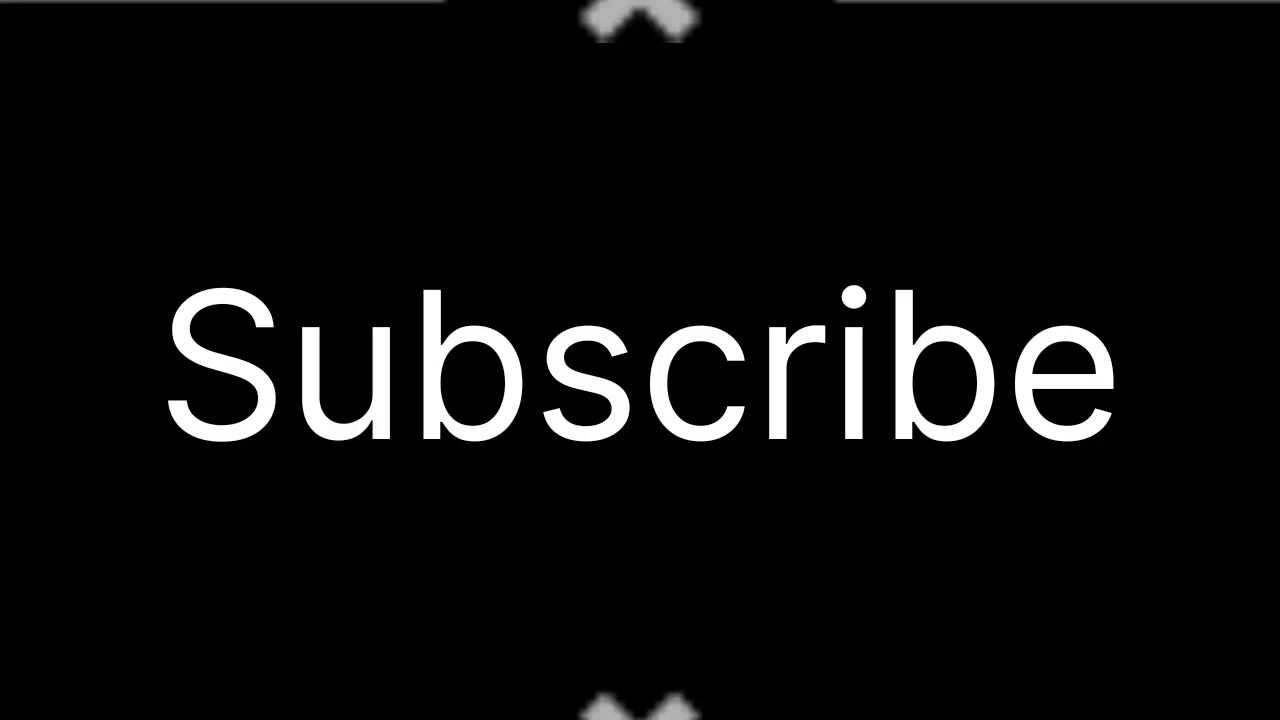